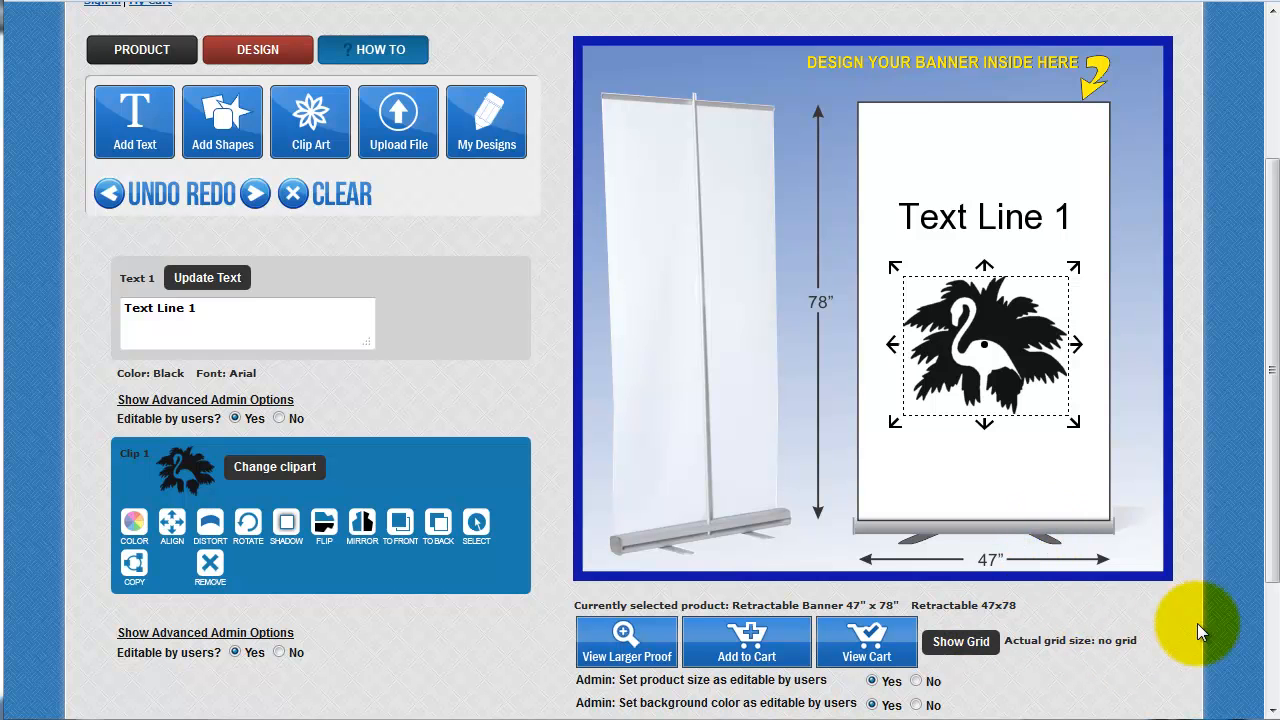
# Try light blue, pink, tan and orange backgrounds on the banner, finishing with brown, and nudge the flamingo clip art slightly down and left.
pyautogui.scroll(-1, 1257, 550)
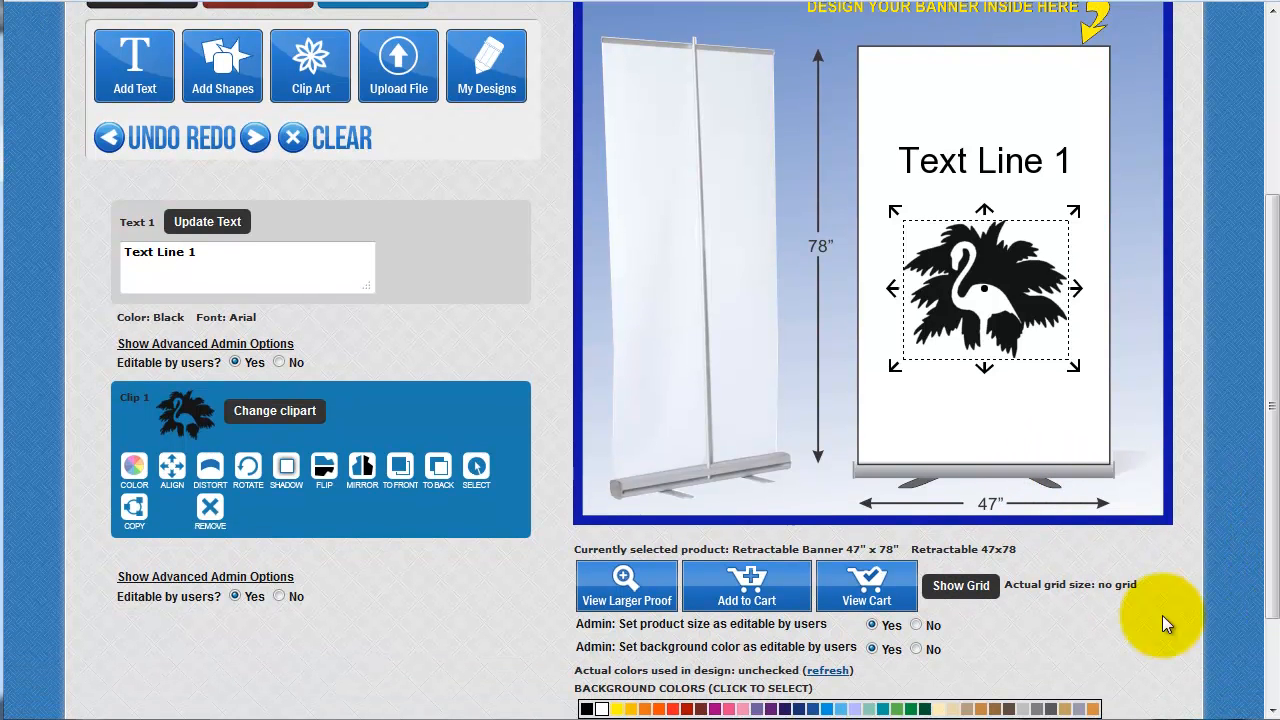
pyautogui.click(839, 708)
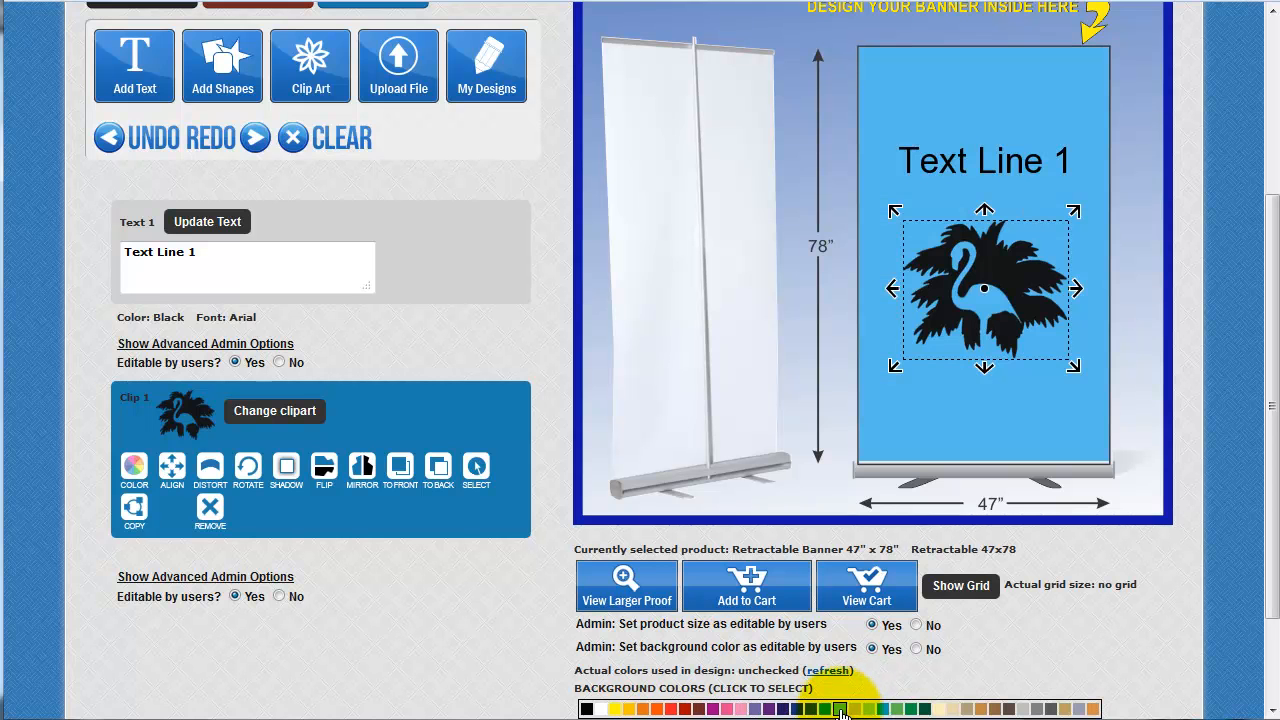
pyautogui.click(733, 710)
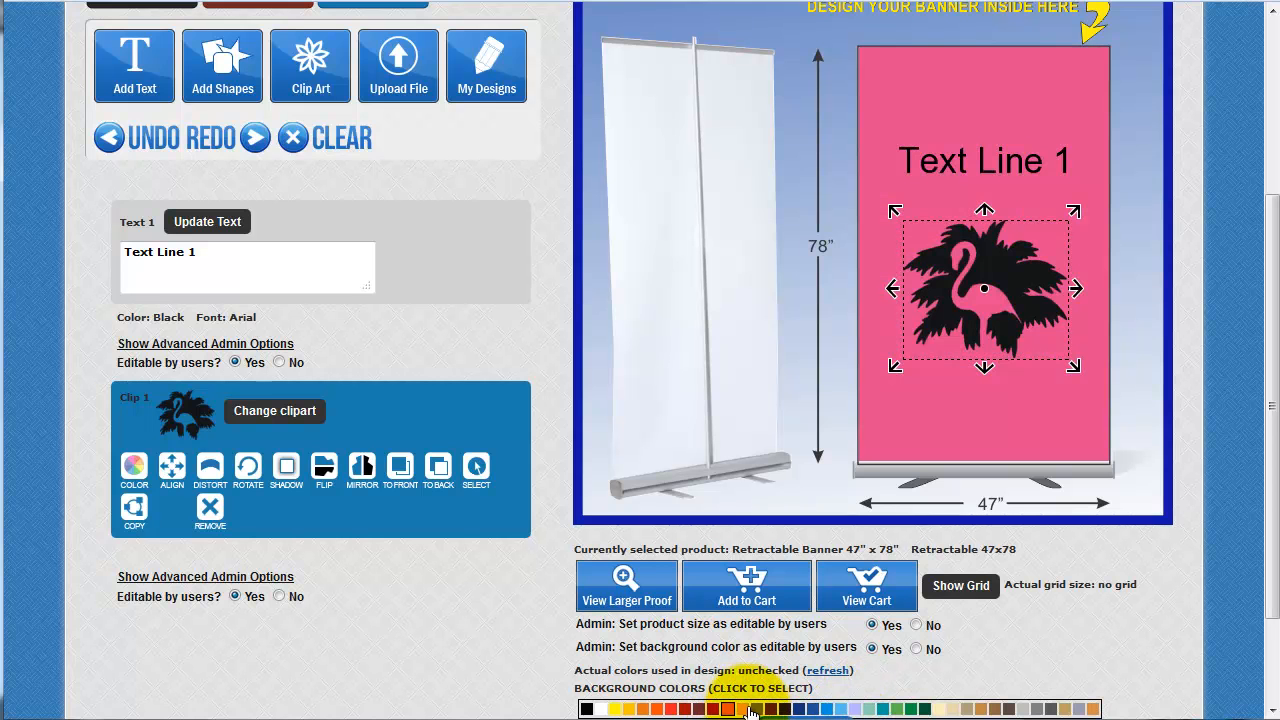
pyautogui.click(743, 710)
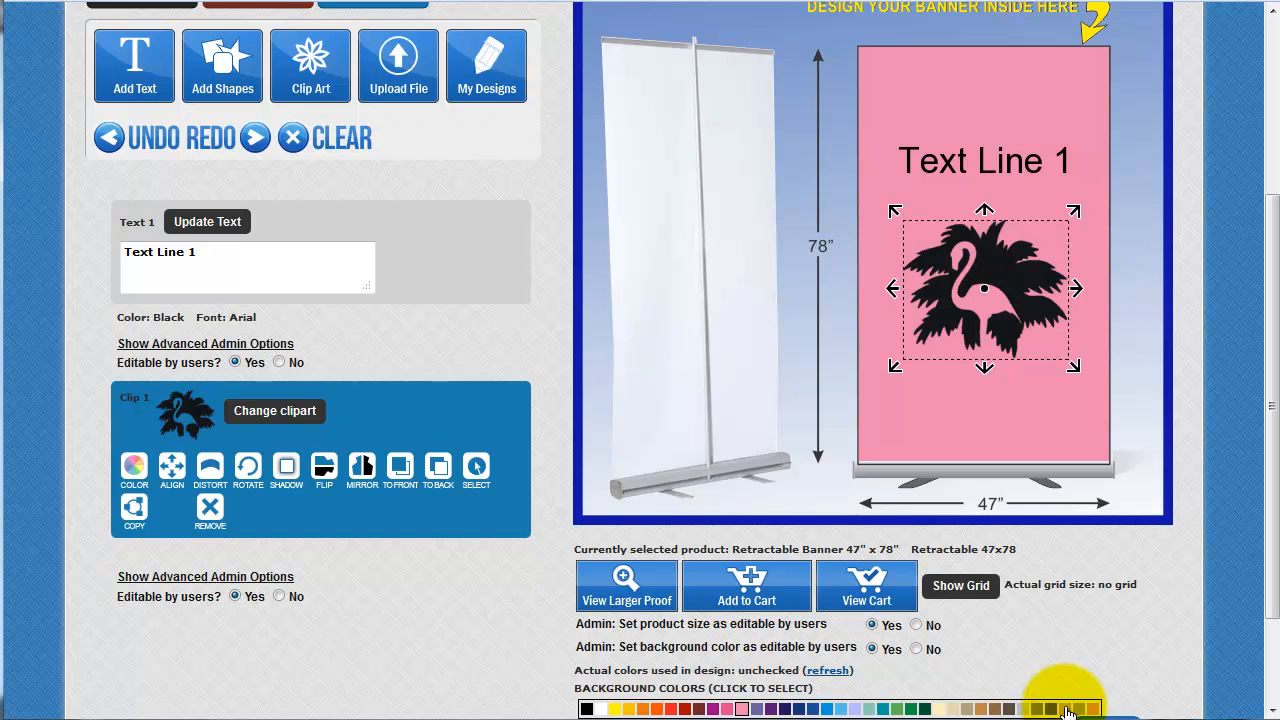
pyautogui.click(1063, 709)
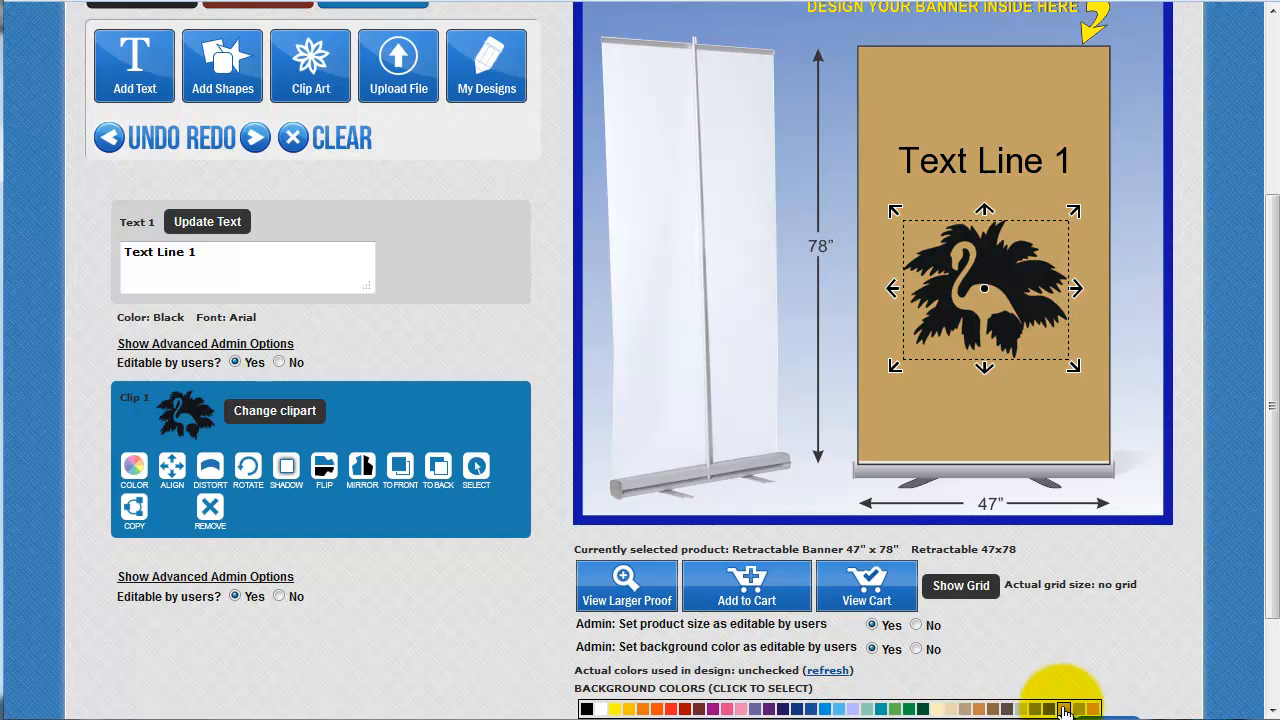
pyautogui.click(657, 709)
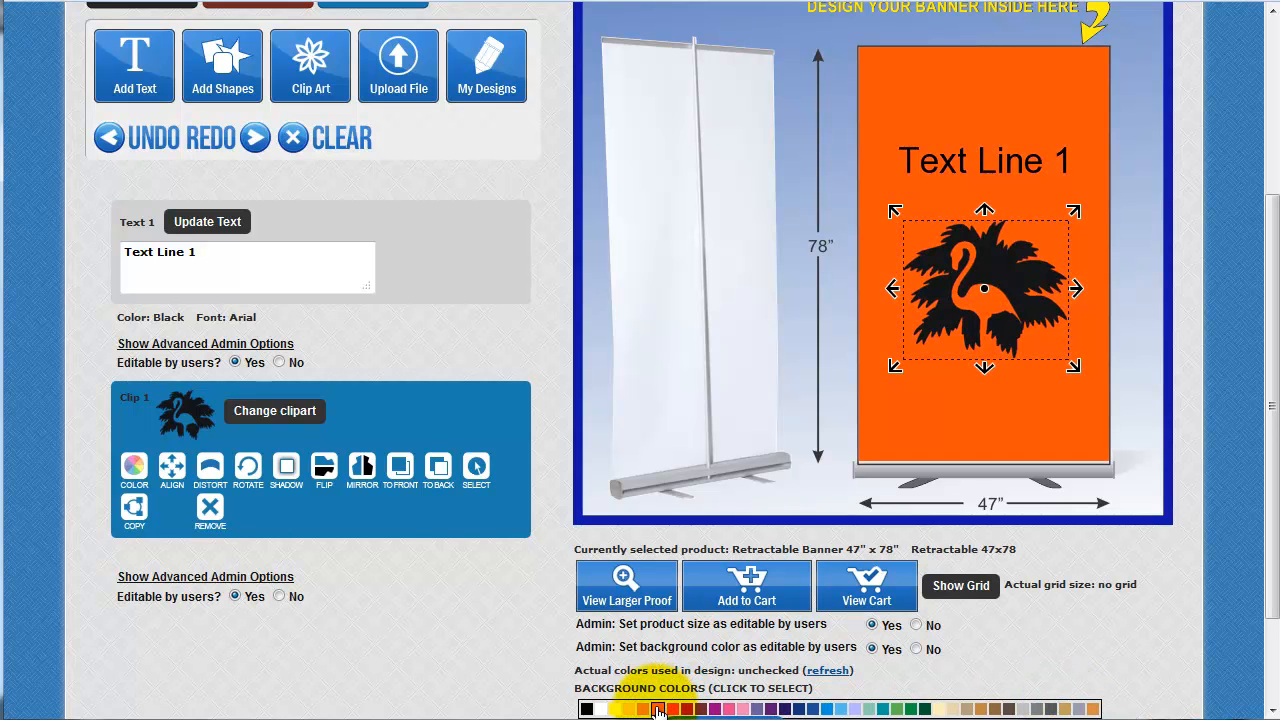
pyautogui.click(996, 710)
pyautogui.moveTo(984, 291)
pyautogui.mouseDown()
pyautogui.moveTo(910, 300)
pyautogui.moveTo(934, 318)
pyautogui.moveTo(1065, 297)
pyautogui.moveTo(937, 314)
pyautogui.moveTo(887, 360)
pyautogui.moveTo(922, 389)
pyautogui.moveTo(1080, 337)
pyautogui.moveTo(943, 251)
pyautogui.moveTo(894, 280)
pyautogui.moveTo(980, 294)
pyautogui.moveTo(1057, 271)
pyautogui.moveTo(979, 301)
pyautogui.mouseUp()
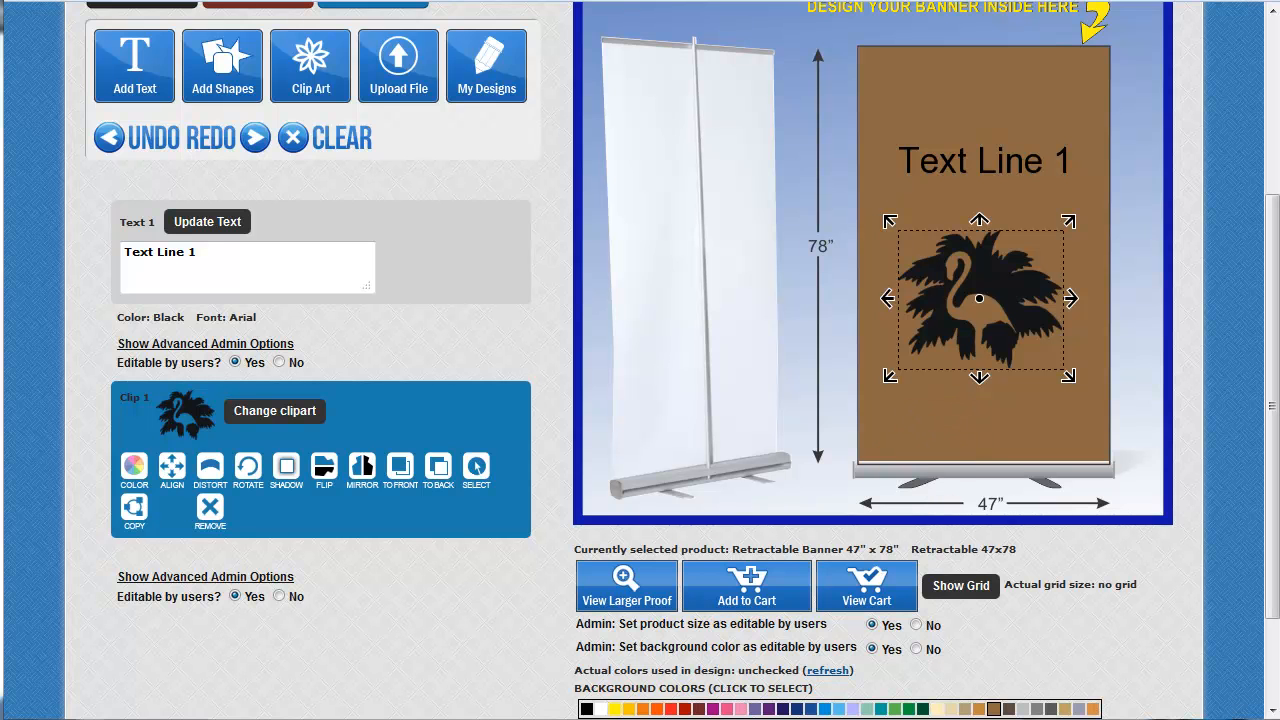
# Switch to the text document and examine the layer order from foreground image to background color, highlighting each layer name.
pyautogui.click(480, 719)
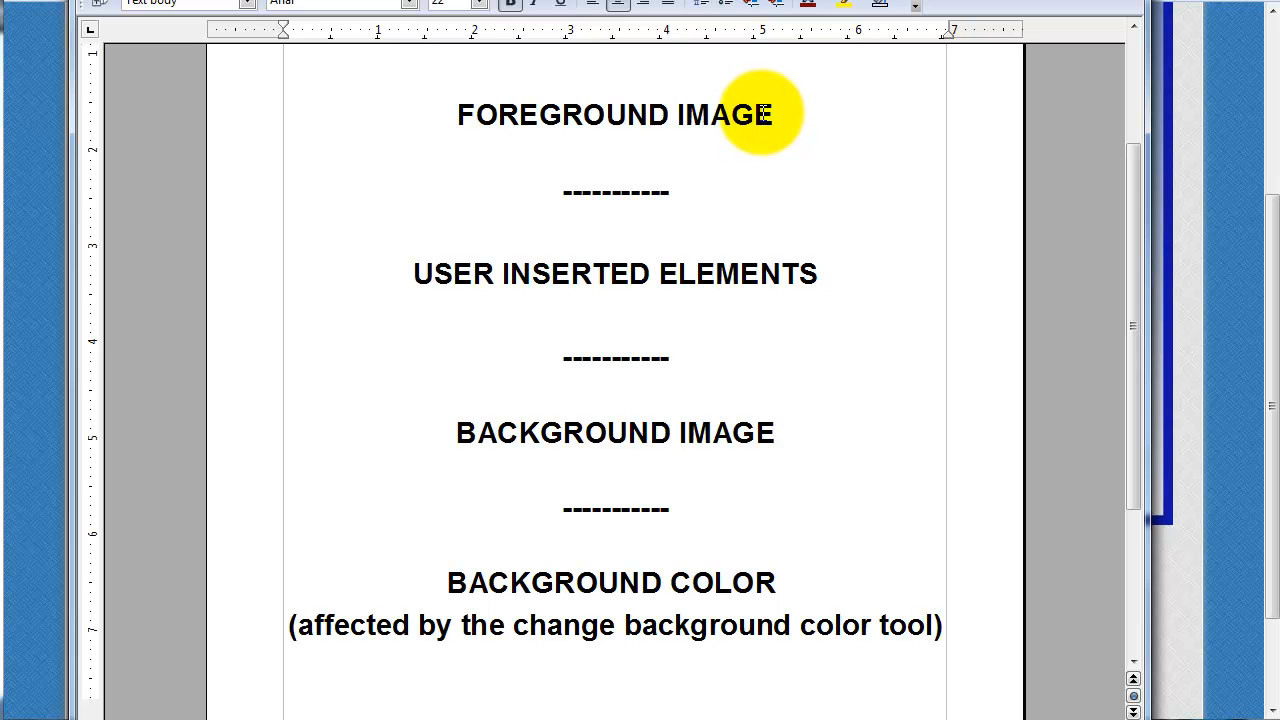
pyautogui.moveTo(458, 114); pyautogui.dragTo(786, 114)
pyautogui.moveTo(414, 274); pyautogui.dragTo(829, 277)
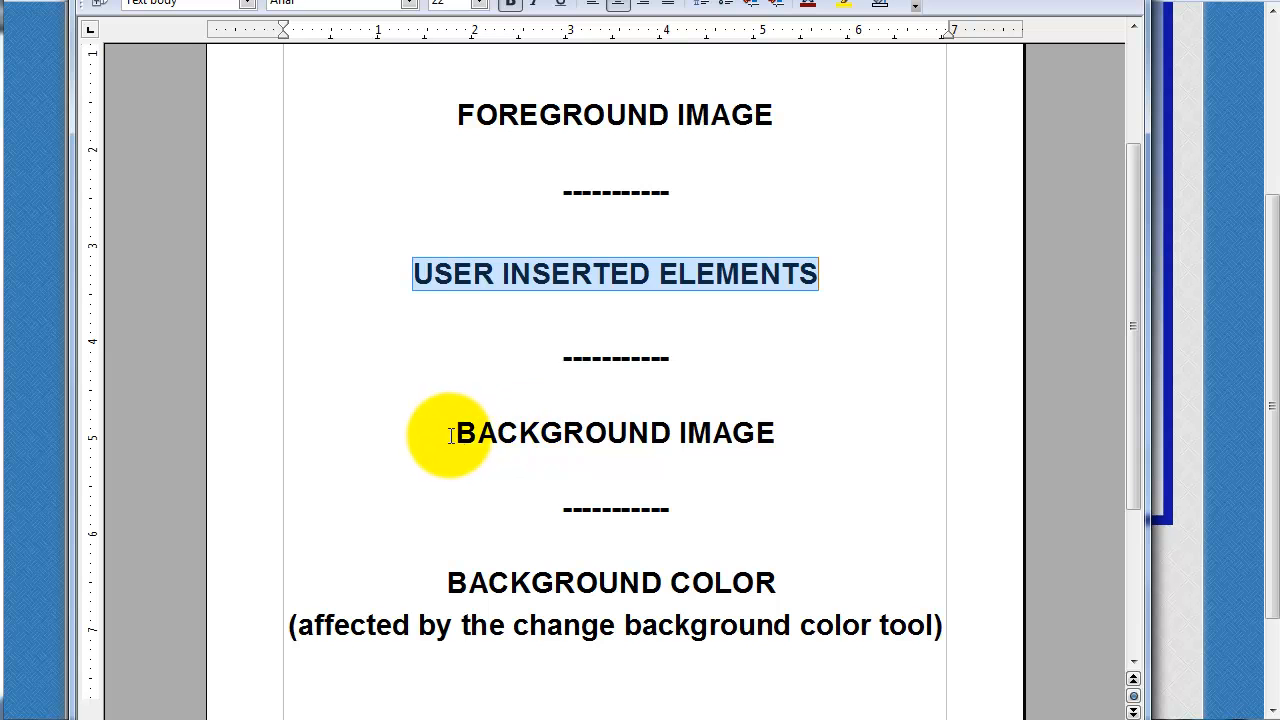
pyautogui.moveTo(459, 435); pyautogui.dragTo(775, 432)
pyautogui.moveTo(448, 581); pyautogui.dragTo(776, 577)
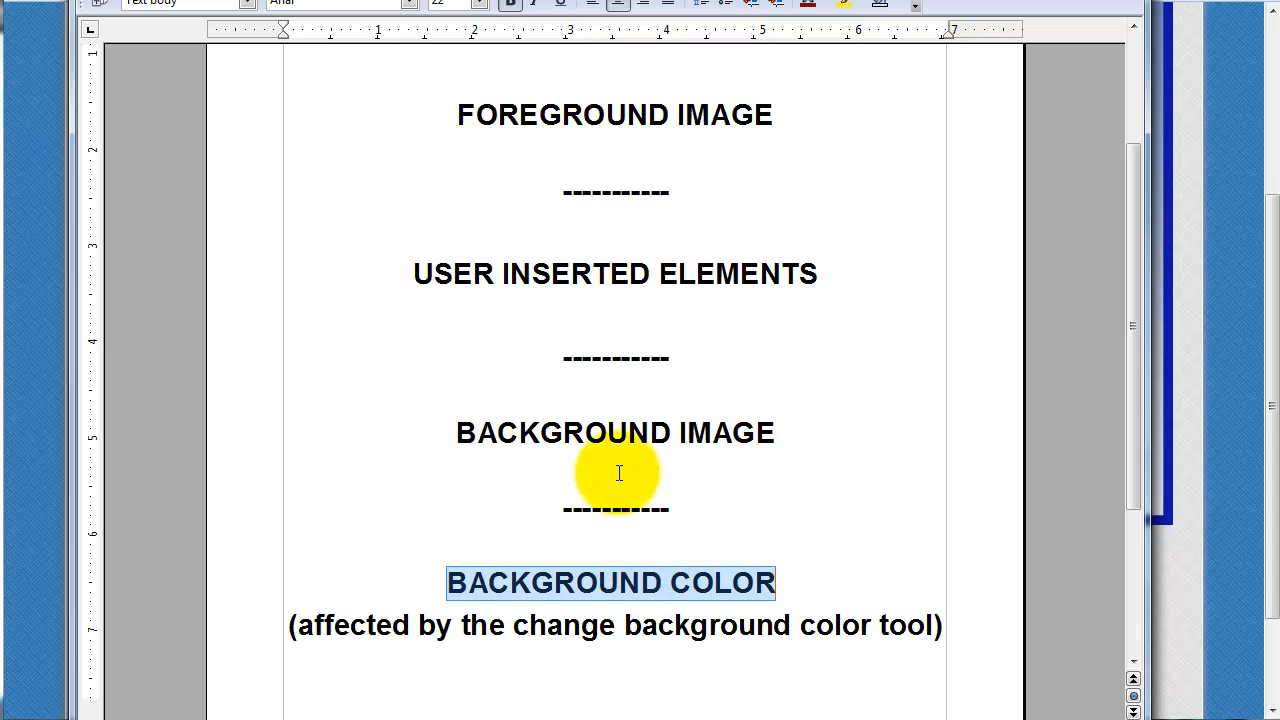
pyautogui.moveTo(457, 432); pyautogui.dragTo(774, 431)
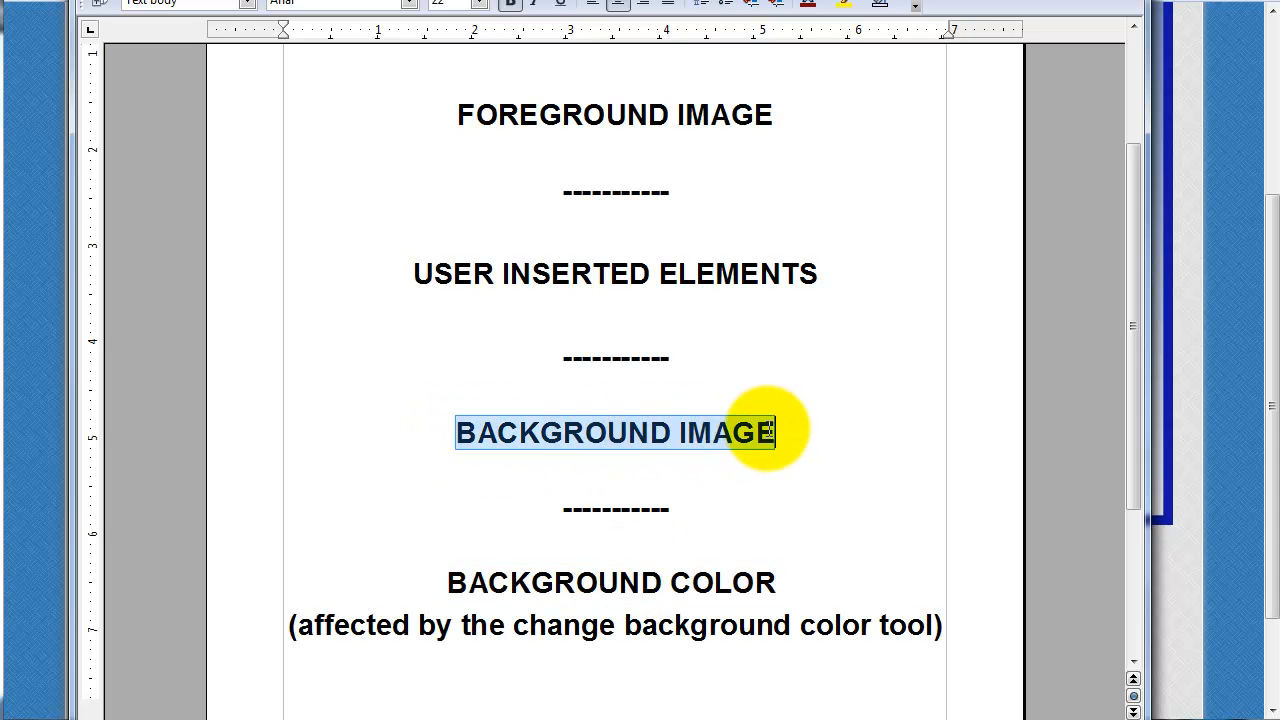
pyautogui.moveTo(777, 582); pyautogui.dragTo(434, 580)
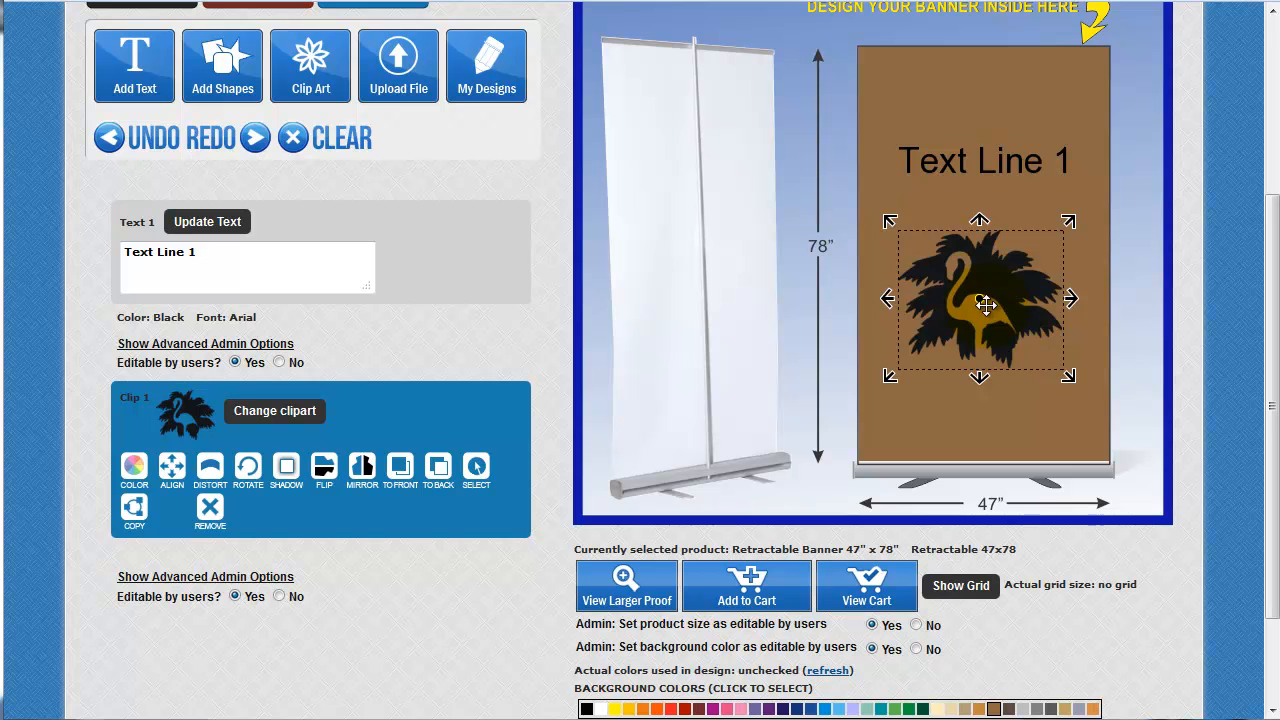
# Move the flamingo clip art toward the lower right of the banner.
pyautogui.moveTo(980, 292); pyautogui.dragTo(1048, 417)
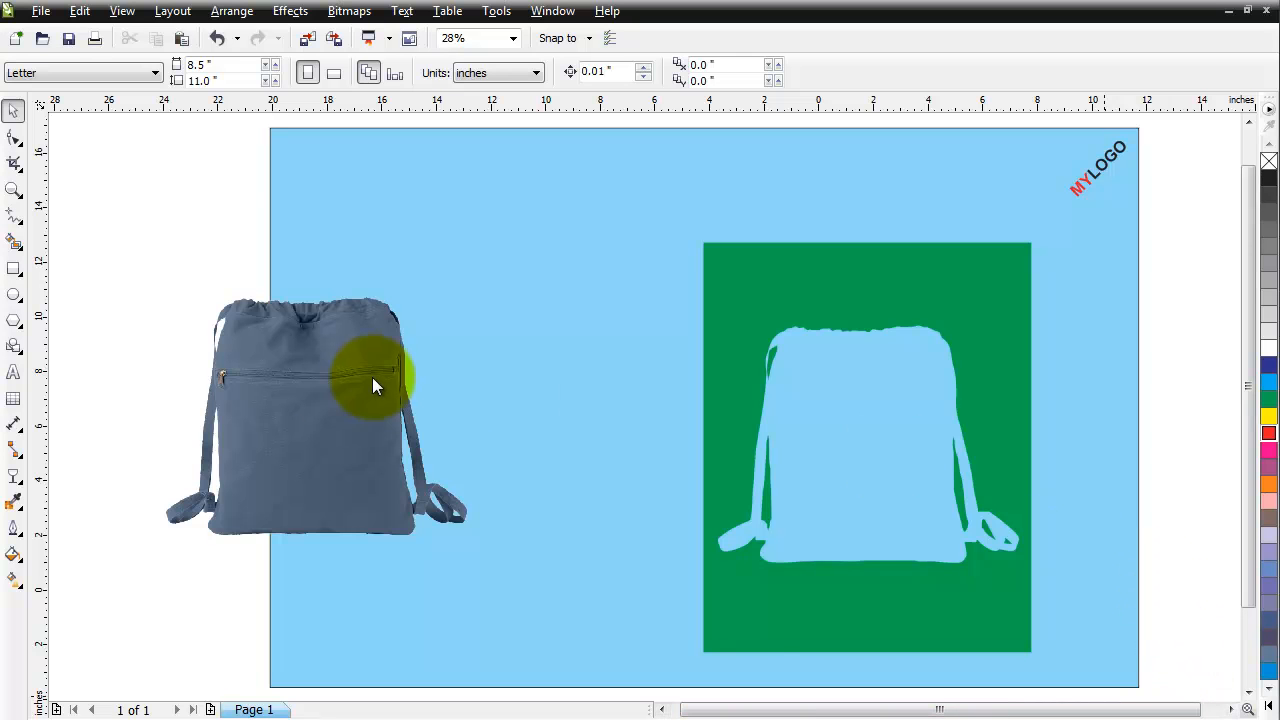
# Move the backpack photo in CorelDRAW down and left to about x -19.16", y 5.21", level with the green cutout mask.
pyautogui.click(326, 411)
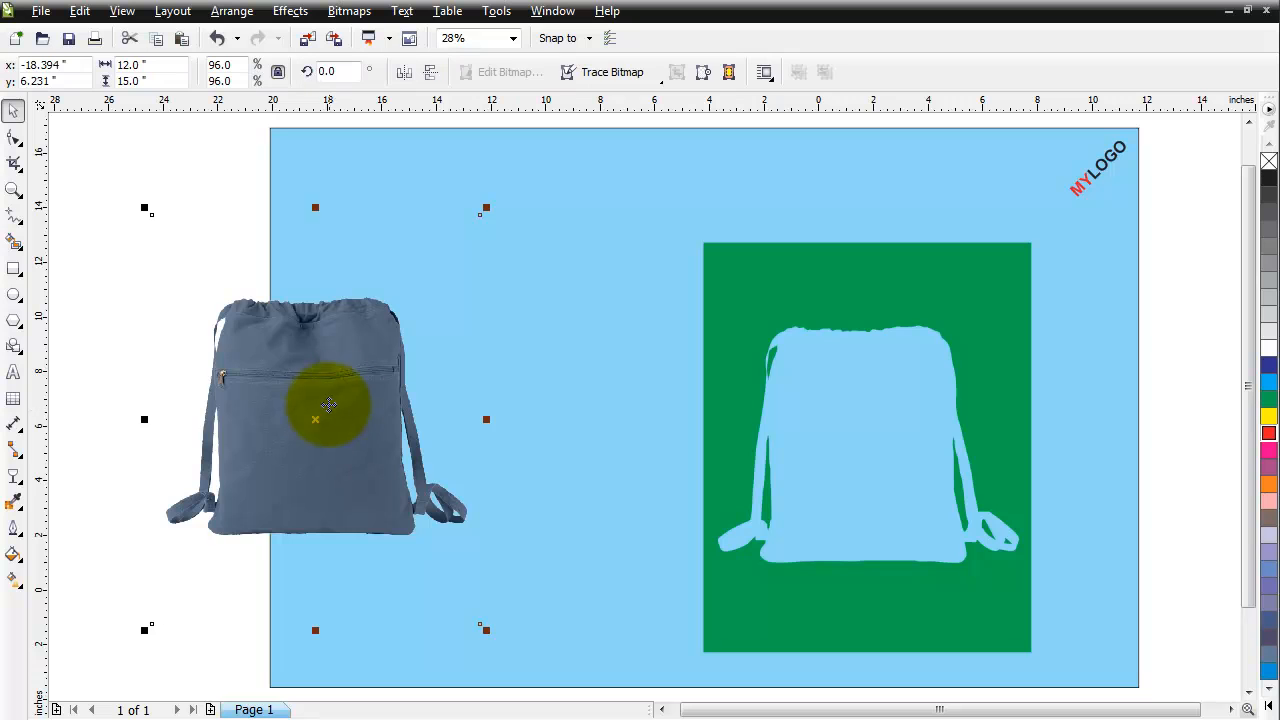
pyautogui.moveTo(312, 412); pyautogui.dragTo(274, 443)
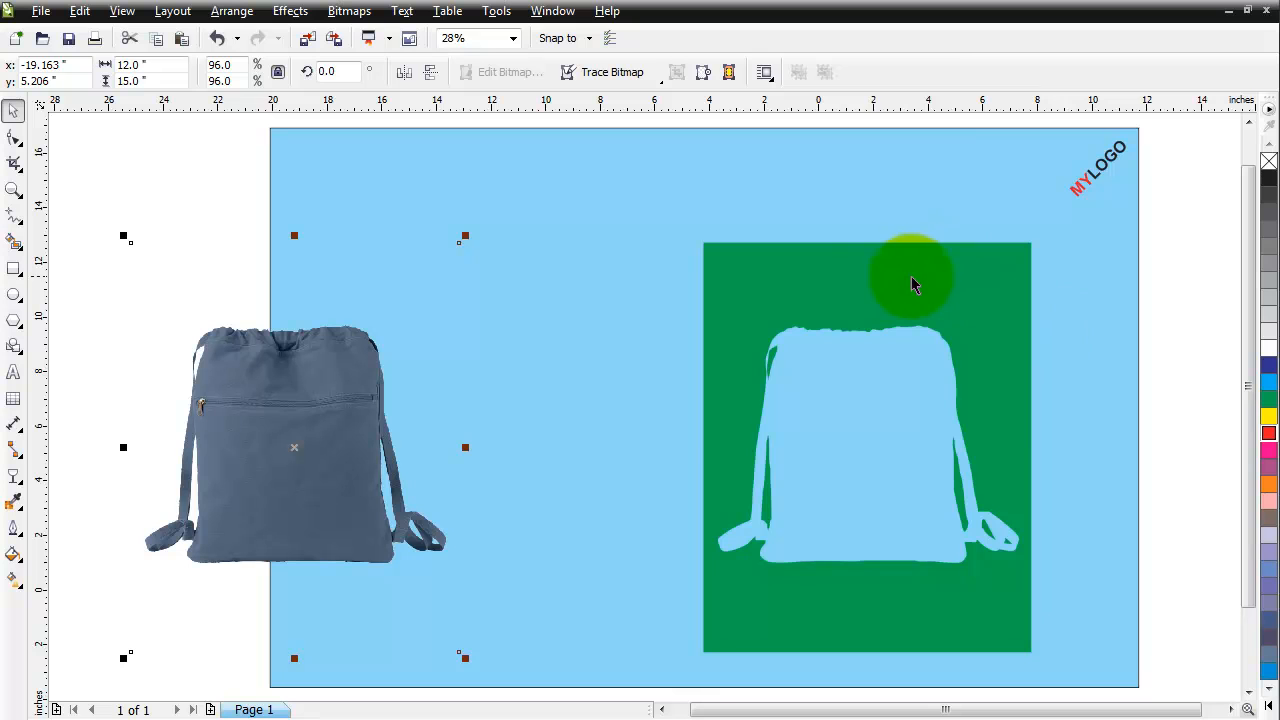
# Try red, grey and black outline-only looks on the green cutout mask, finishing with a light lavender fill and no outline.
pyautogui.click(865, 290)
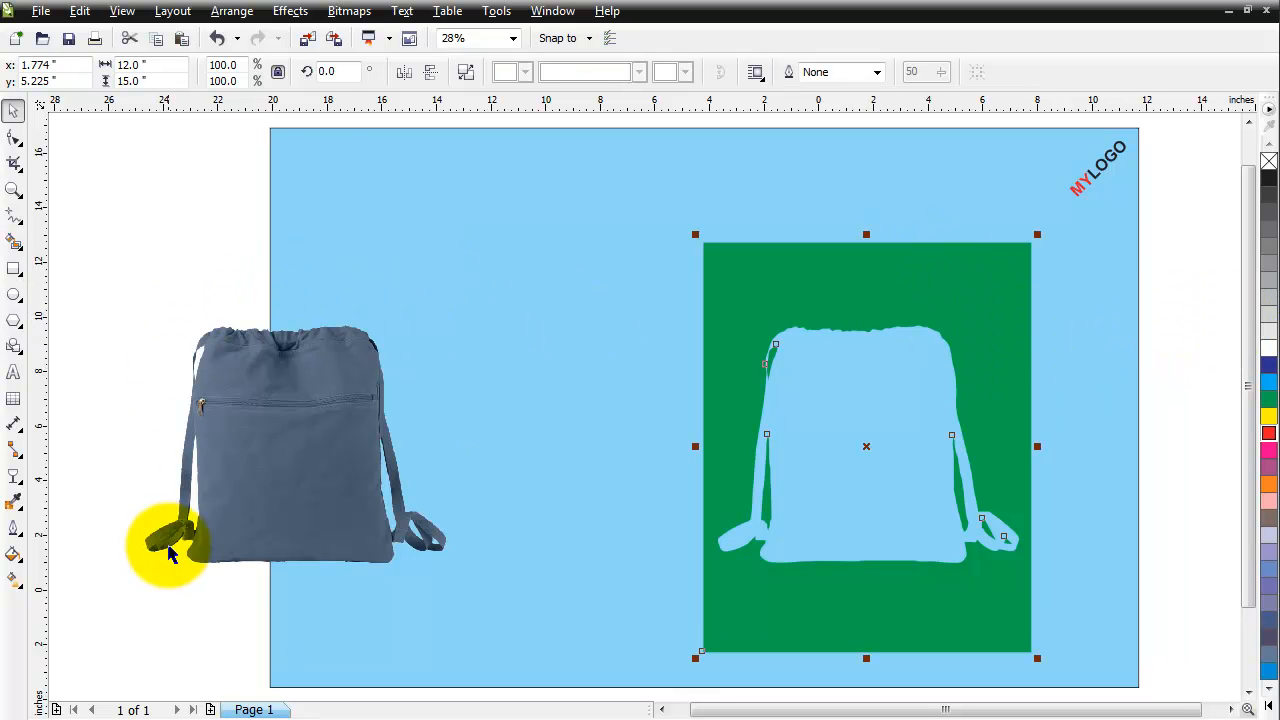
pyautogui.click(1268, 436)
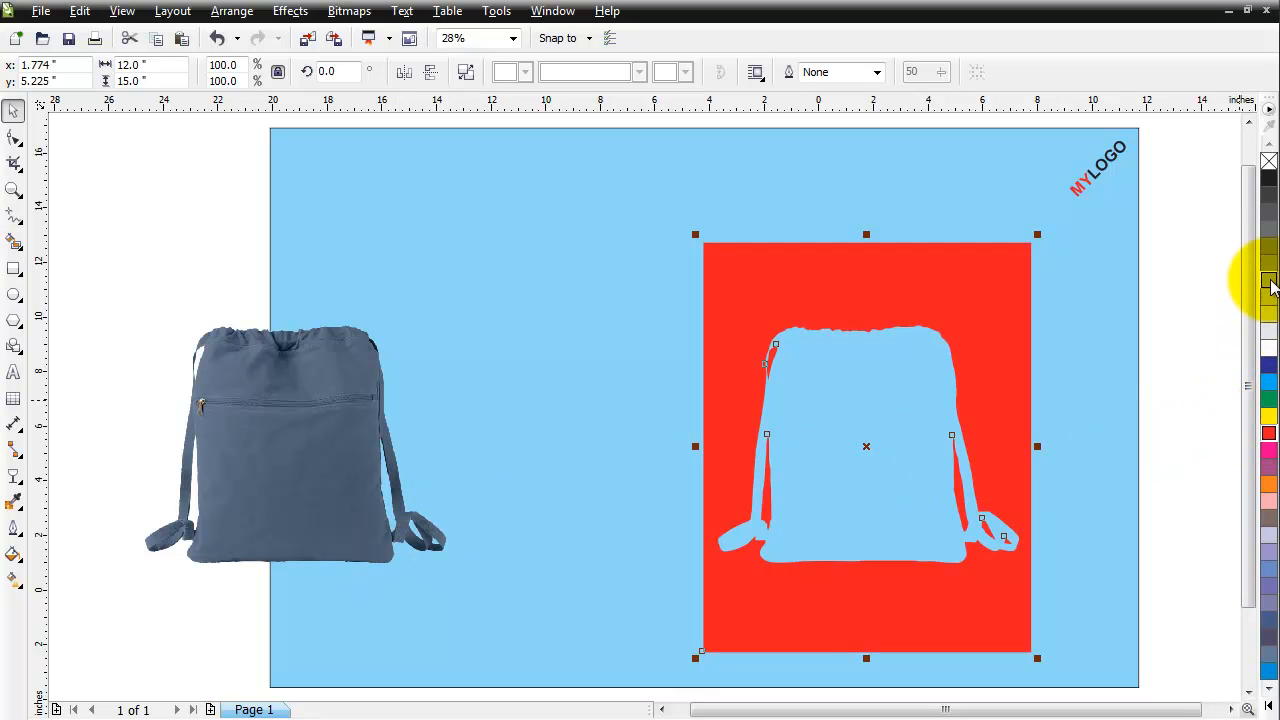
pyautogui.click(1268, 250)
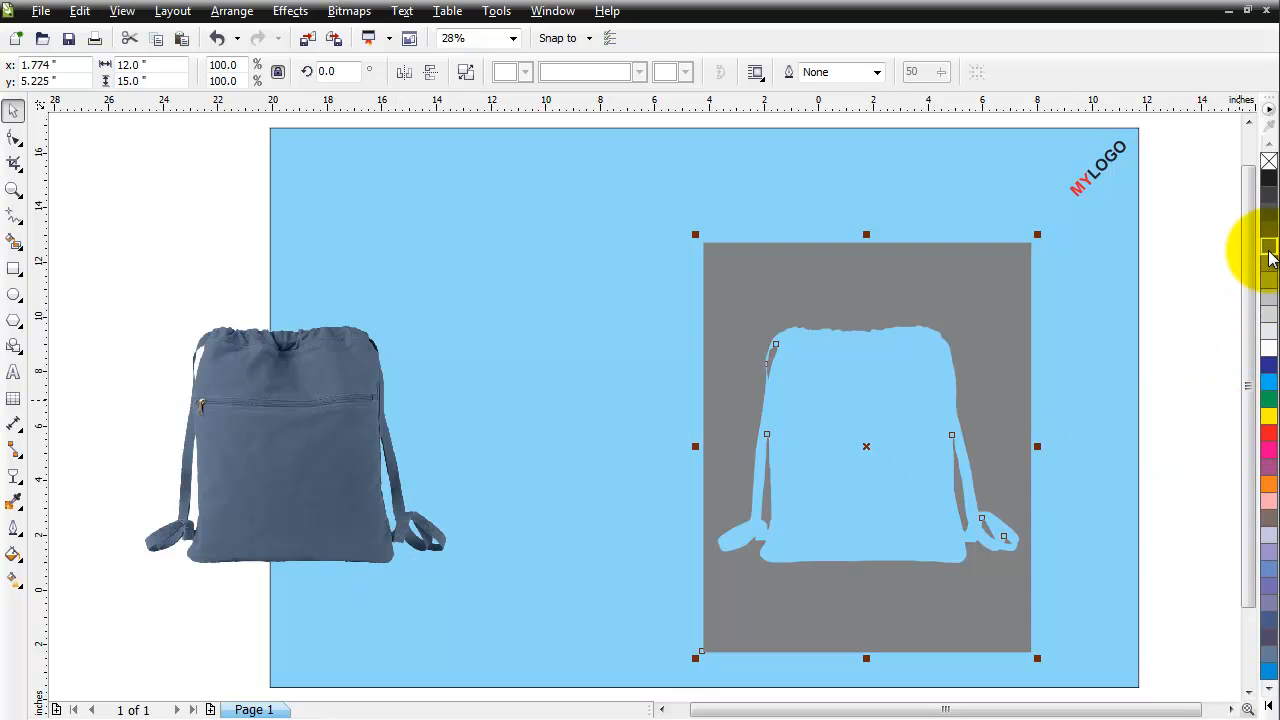
pyautogui.click(1268, 161)
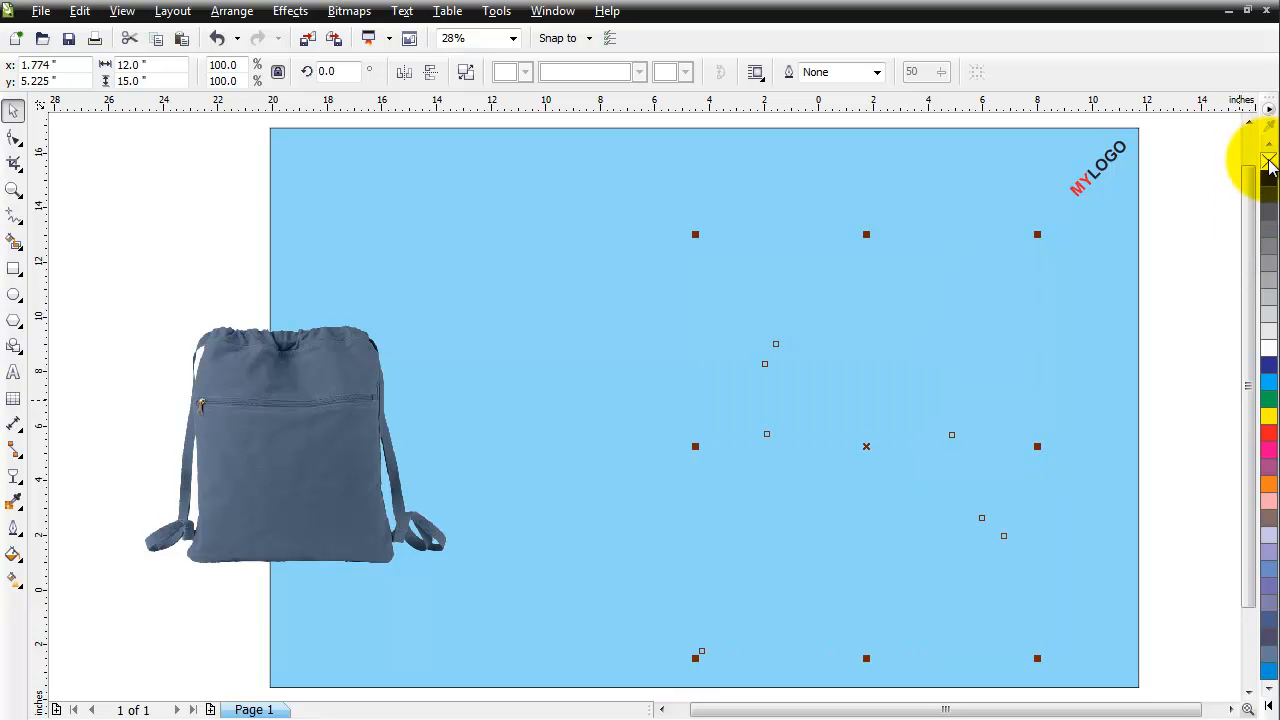
pyautogui.rightClick(1268, 178)
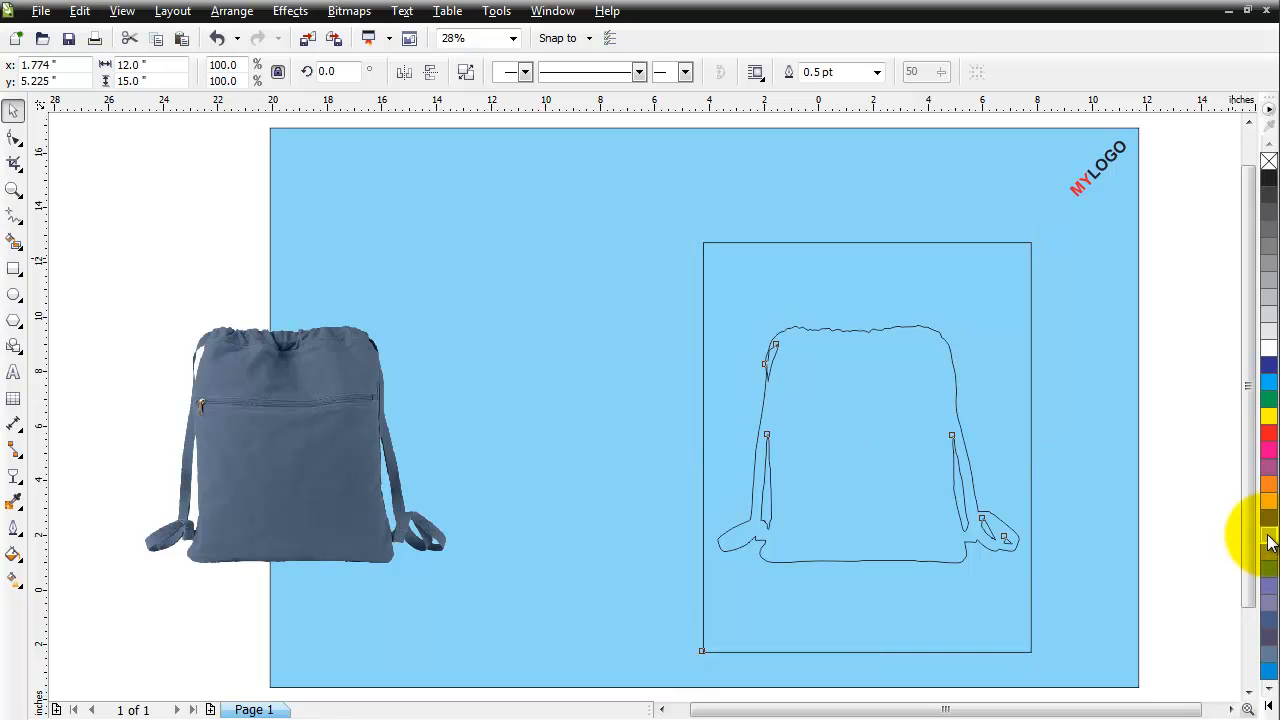
pyautogui.click(1268, 536)
pyautogui.rightClick(1268, 162)
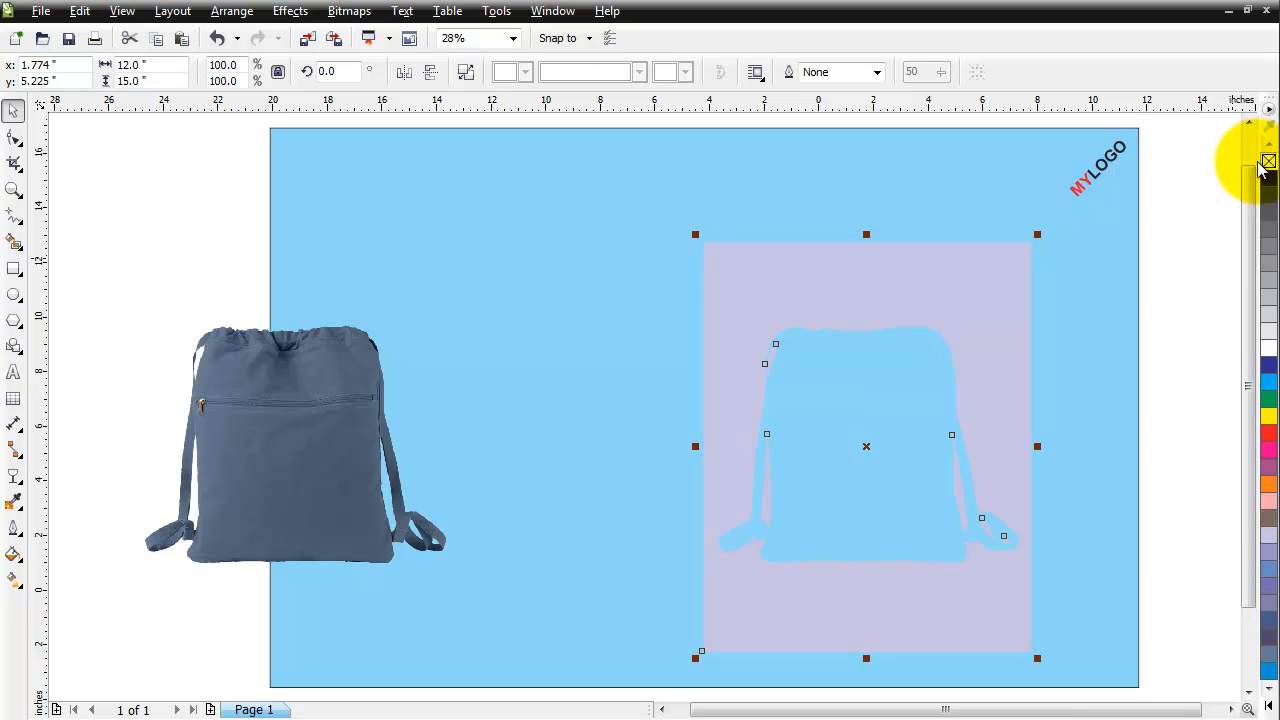
# Center the backpack photo on the lavender cutout mask both horizontally and vertically.
pyautogui.click(1090, 178)
pyautogui.click(334, 368)
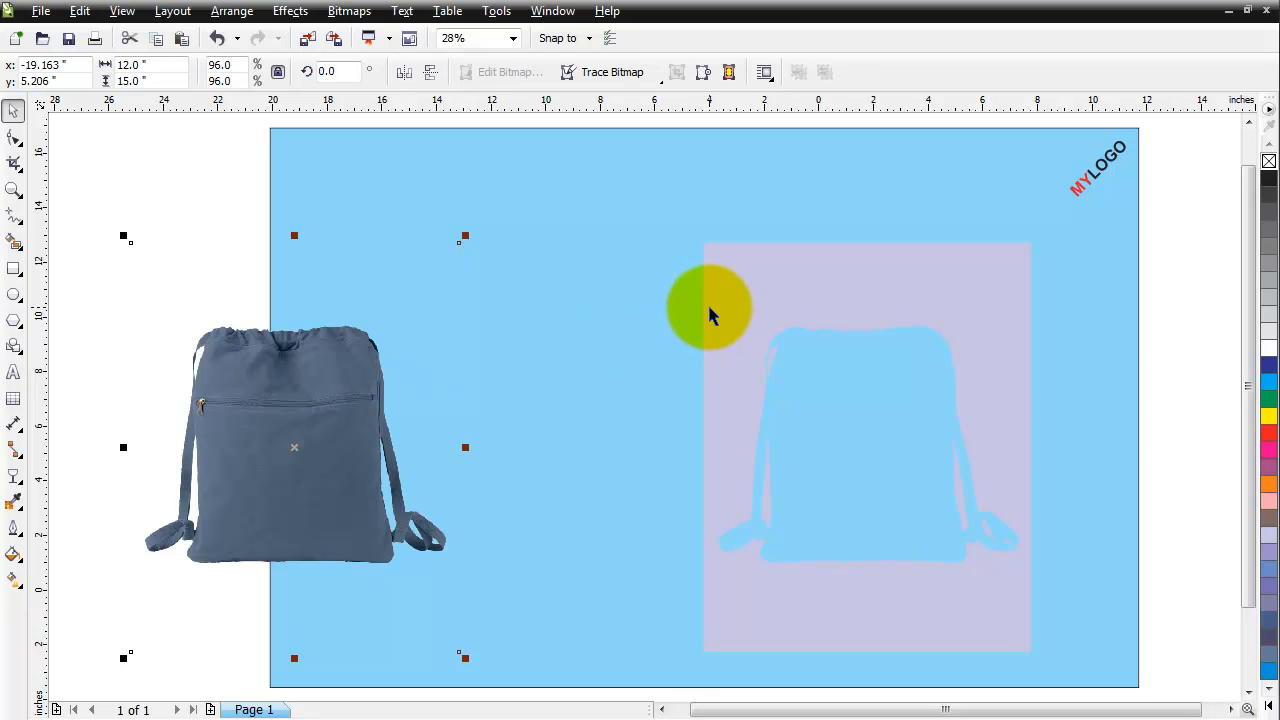
pyautogui.keyDown('shift'); pyautogui.click(751, 291); pyautogui.keyUp('shift')
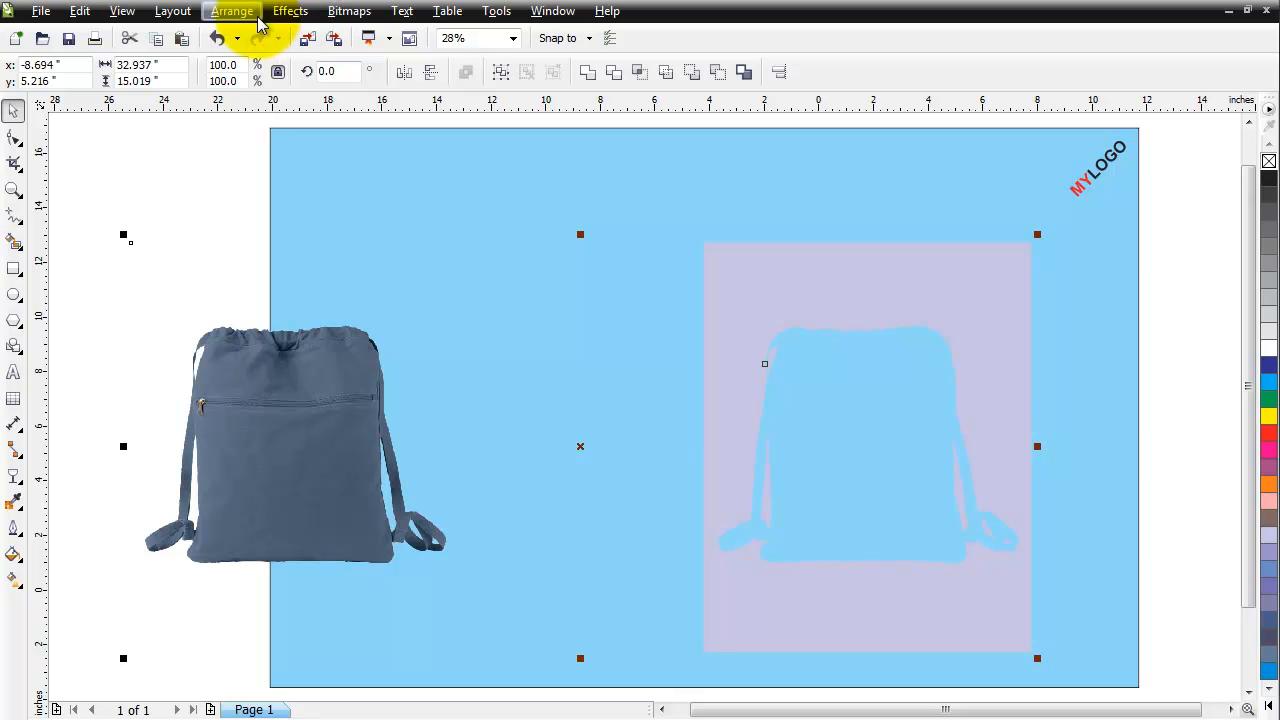
pyautogui.click(779, 71)
pyautogui.click(667, 348)
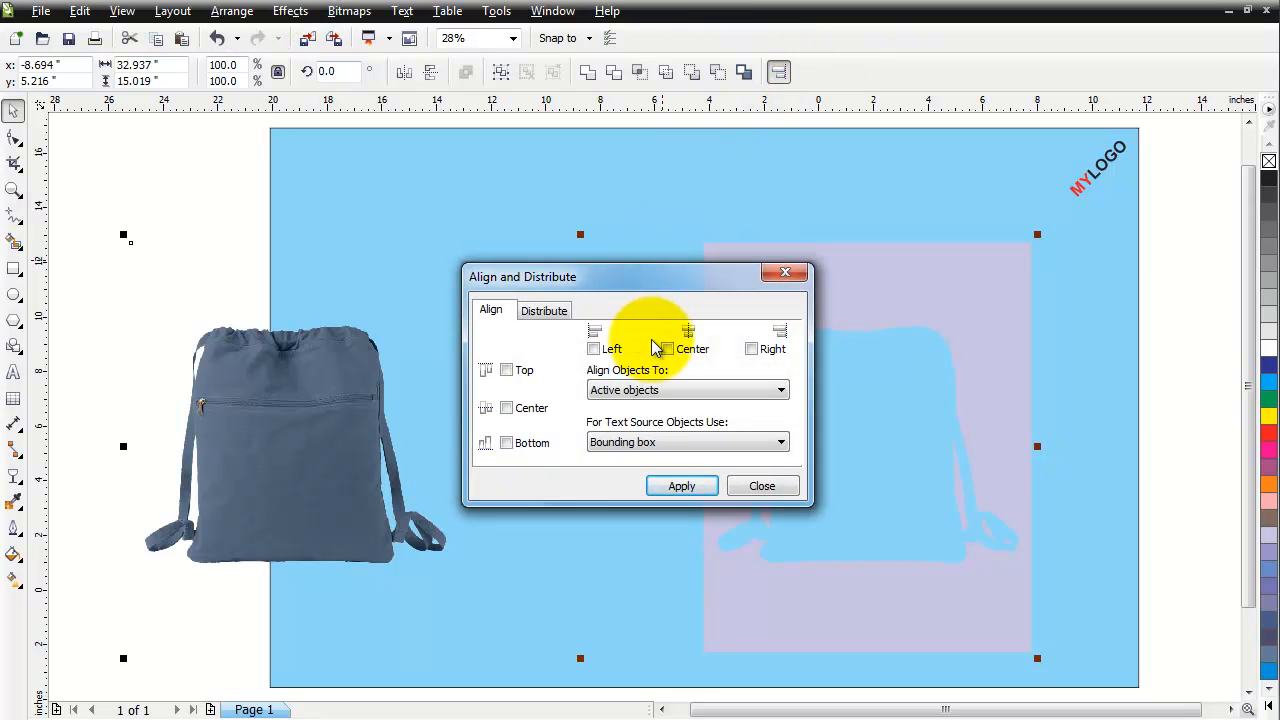
pyautogui.click(507, 407)
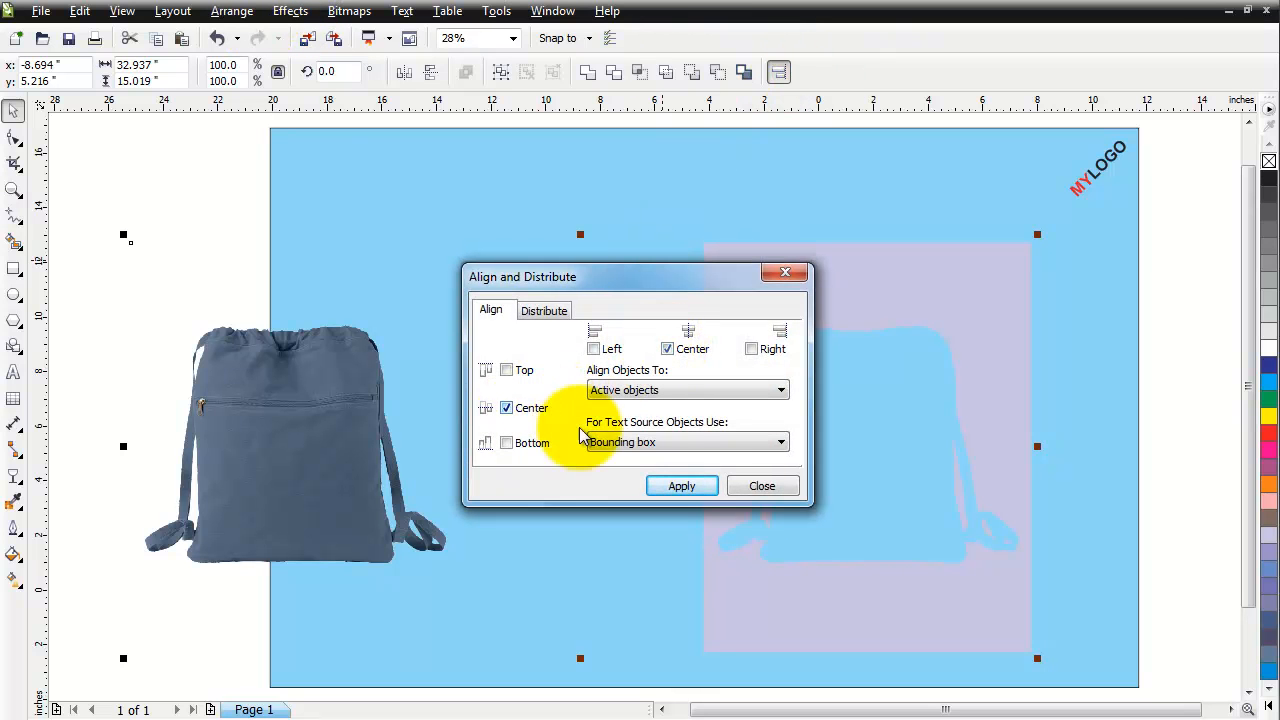
pyautogui.click(681, 486)
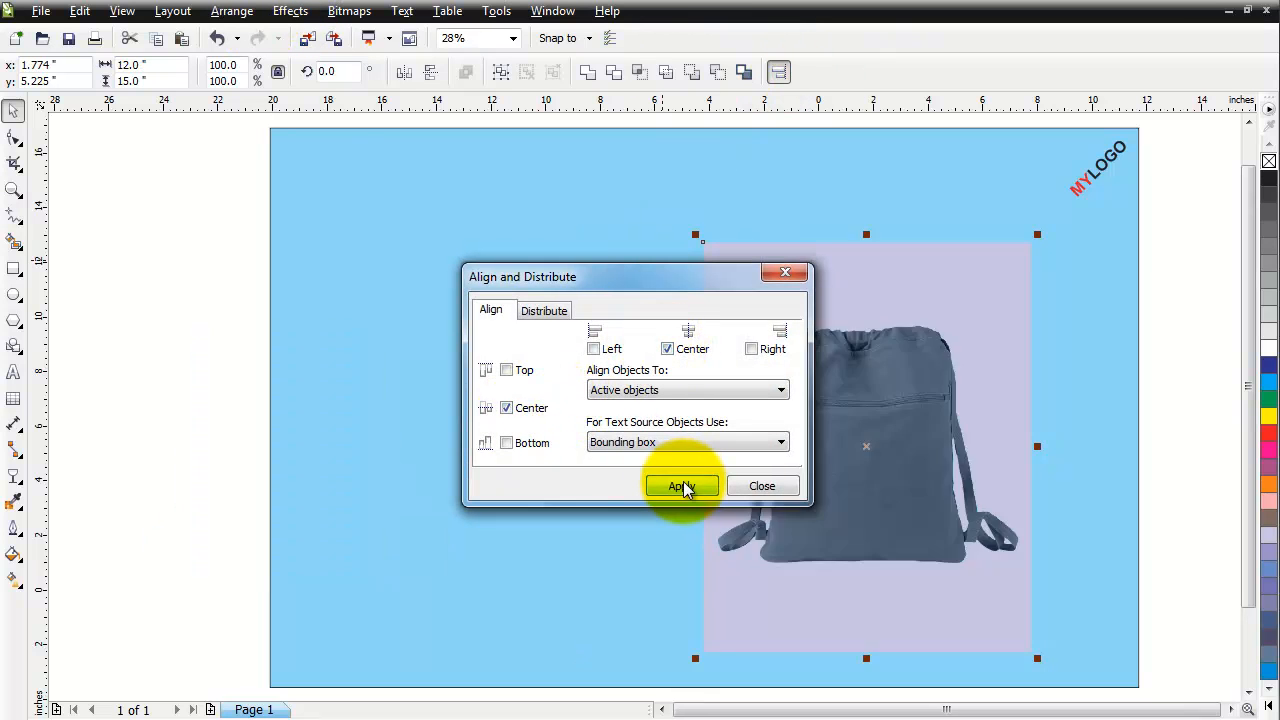
pyautogui.click(786, 274)
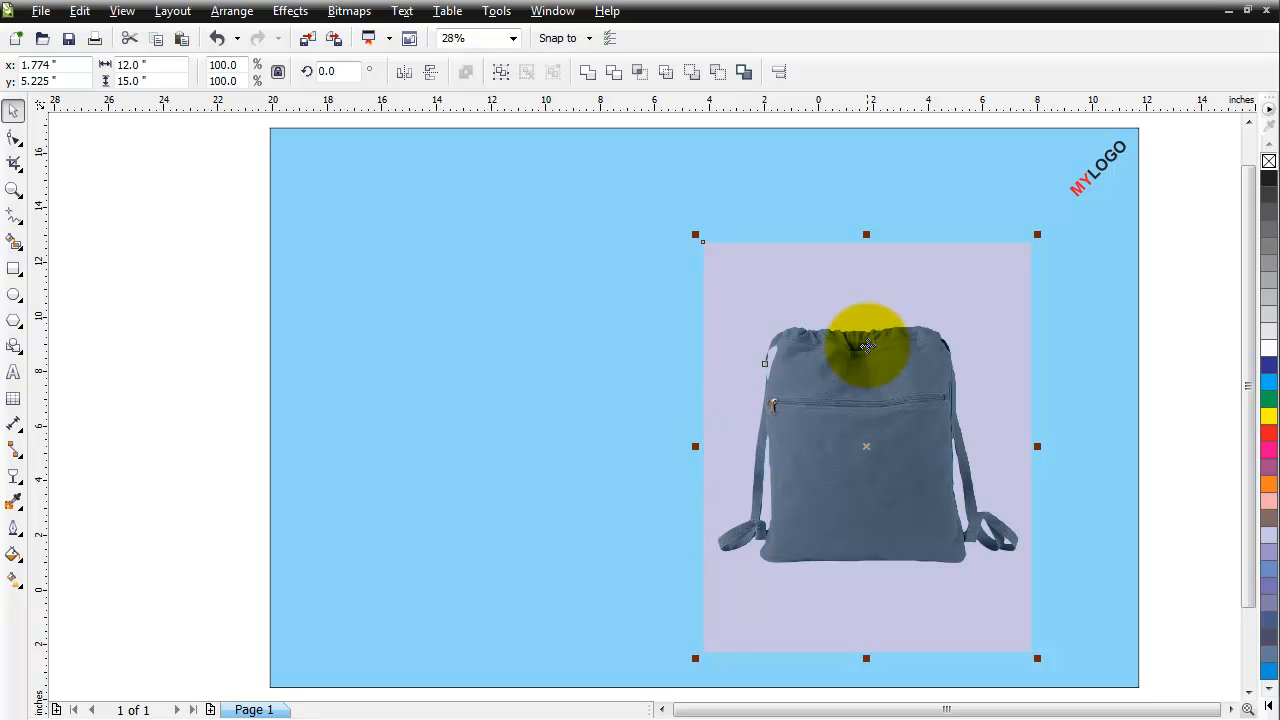
# Move the aligned photo and mask left to about x -11.7", and separate the mask to about x 2.65", y 5.55".
pyautogui.moveTo(871, 314); pyautogui.dragTo(504, 314)
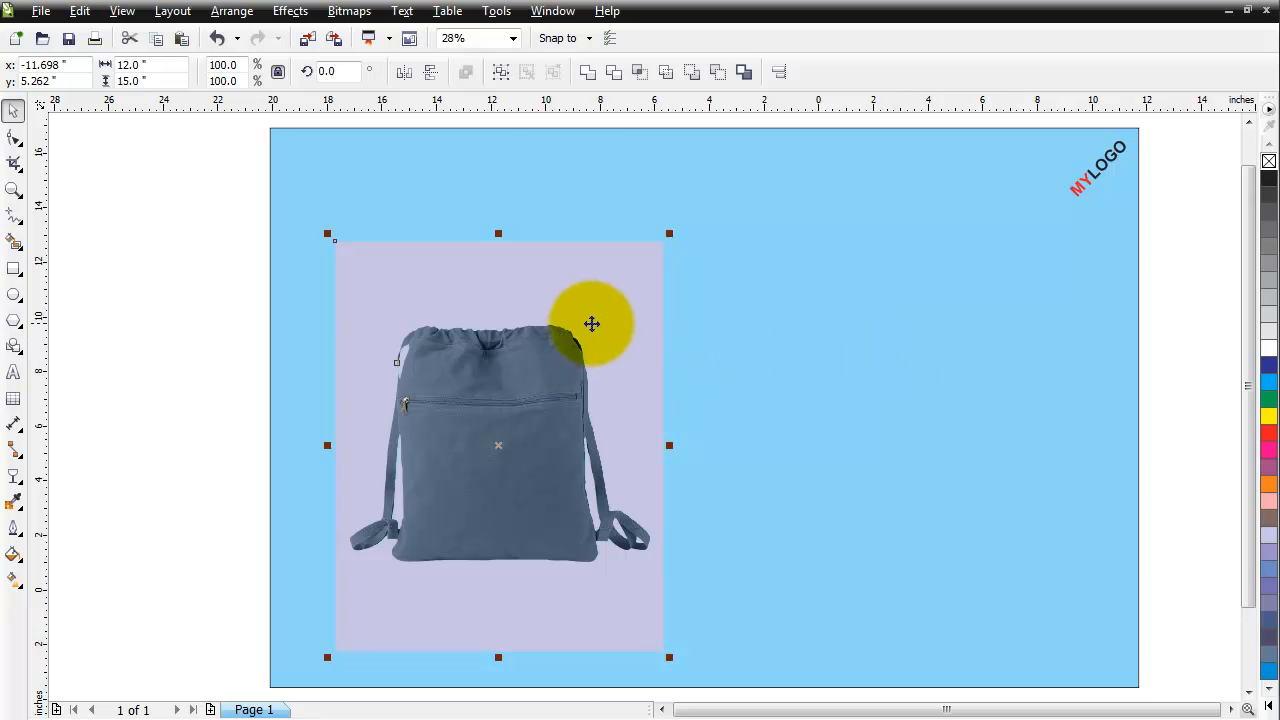
pyautogui.click(186, 312)
pyautogui.click(414, 300)
pyautogui.moveTo(414, 300)
pyautogui.mouseDown()
pyautogui.moveTo(829, 280)
pyautogui.moveTo(799, 305)
pyautogui.mouseUp()
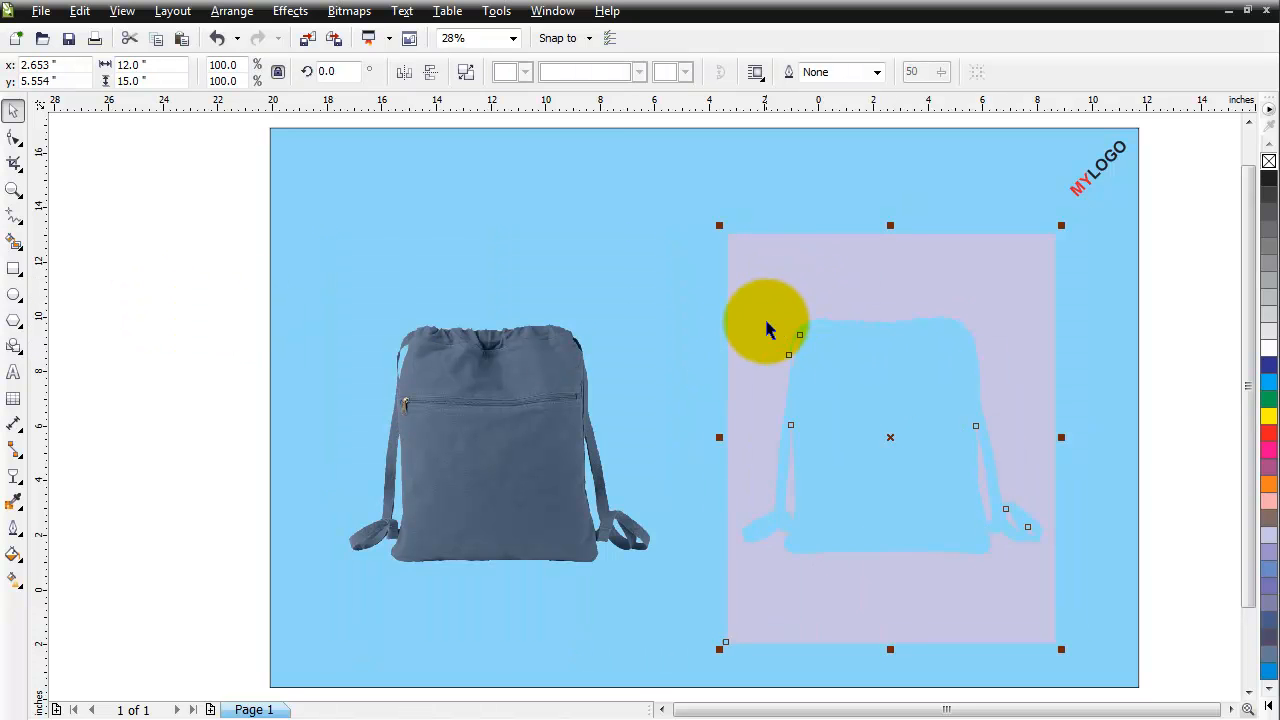
# Apply a uniform transparency of 50 to the backpack photo.
pyautogui.click(523, 371)
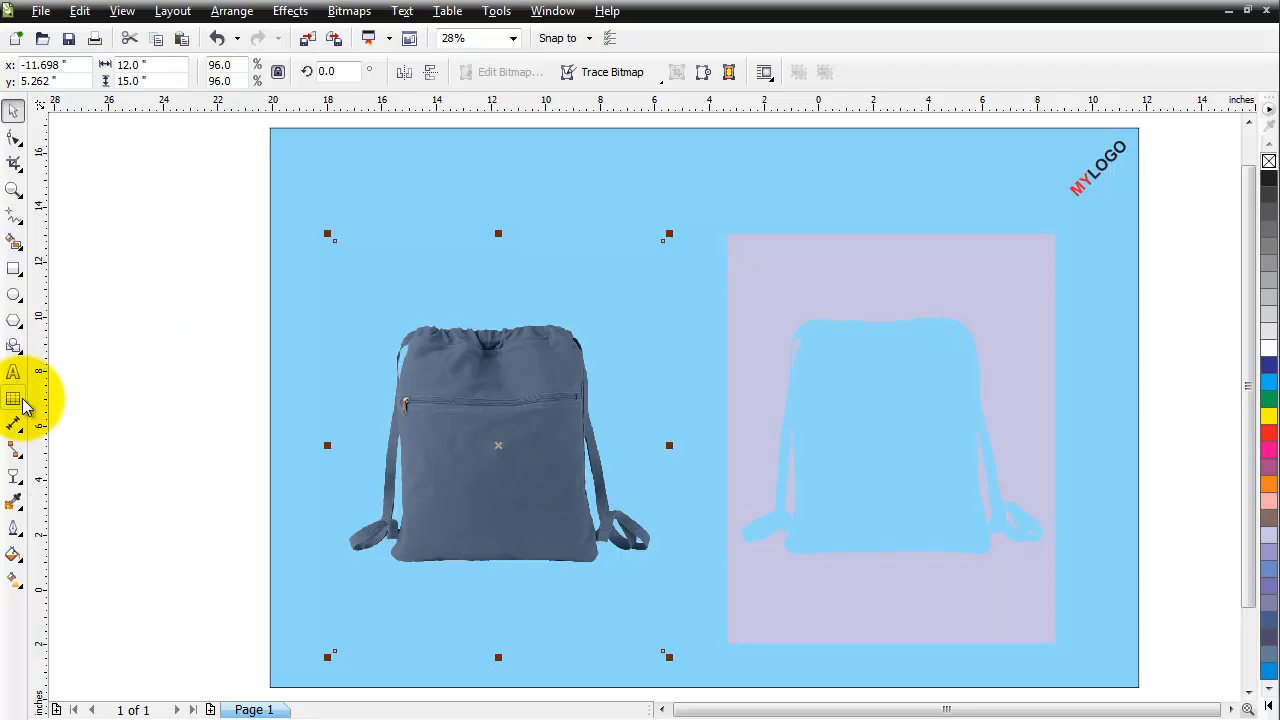
pyautogui.click(16, 474)
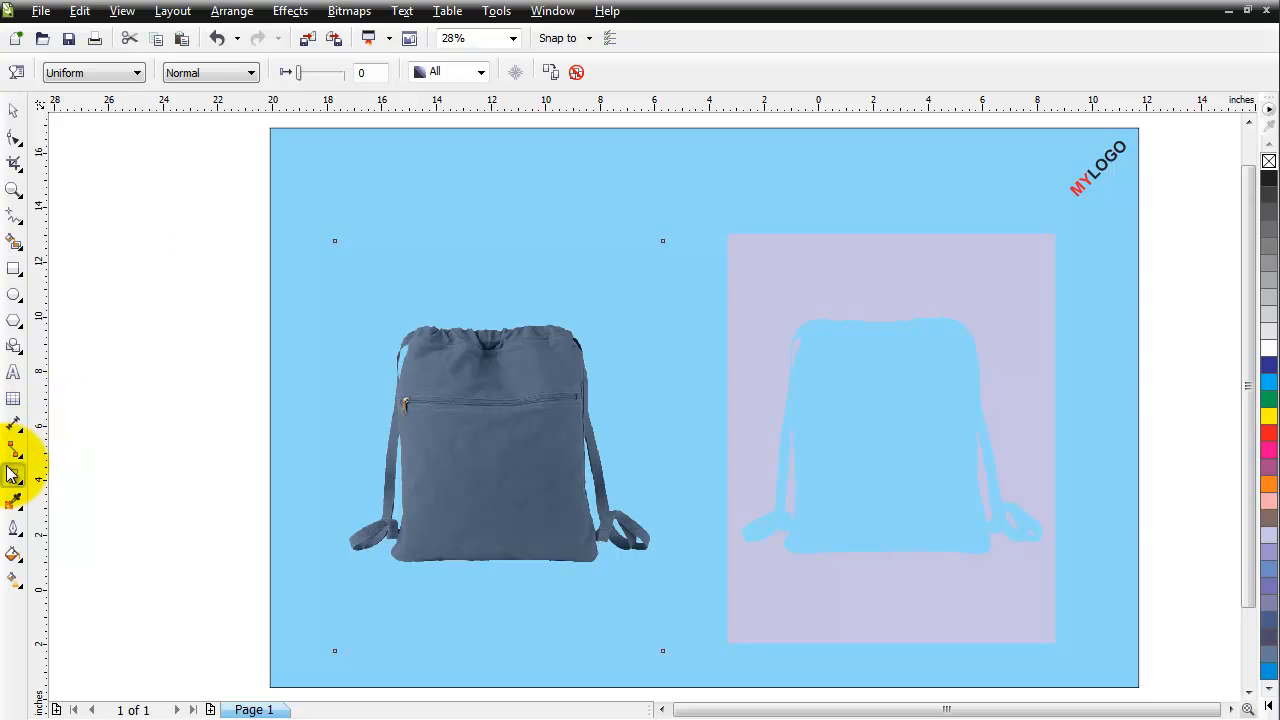
pyautogui.moveTo(300, 72); pyautogui.dragTo(325, 70)
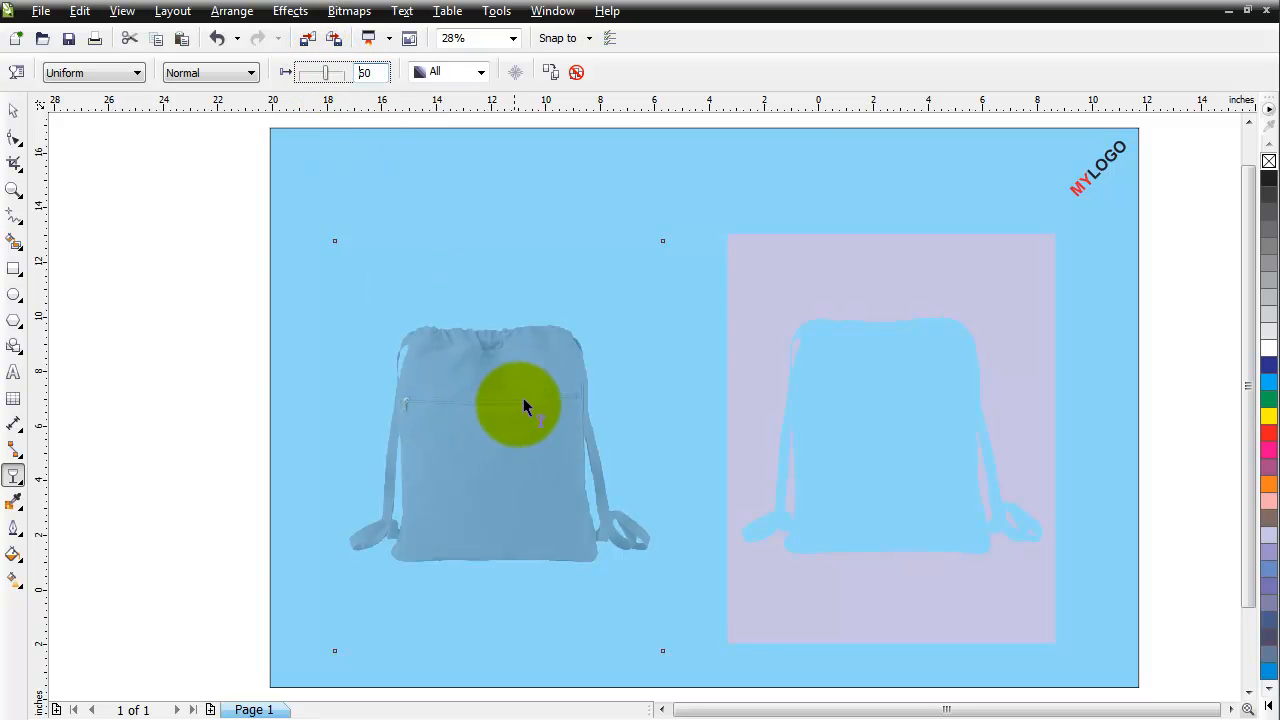
pyautogui.click(12, 112)
# Center the semi-transparent backpack photo on the cutout mask horizontally and vertically, and clear the selection.
pyautogui.keyDown('shift'); pyautogui.click(840, 242); pyautogui.keyUp('shift')
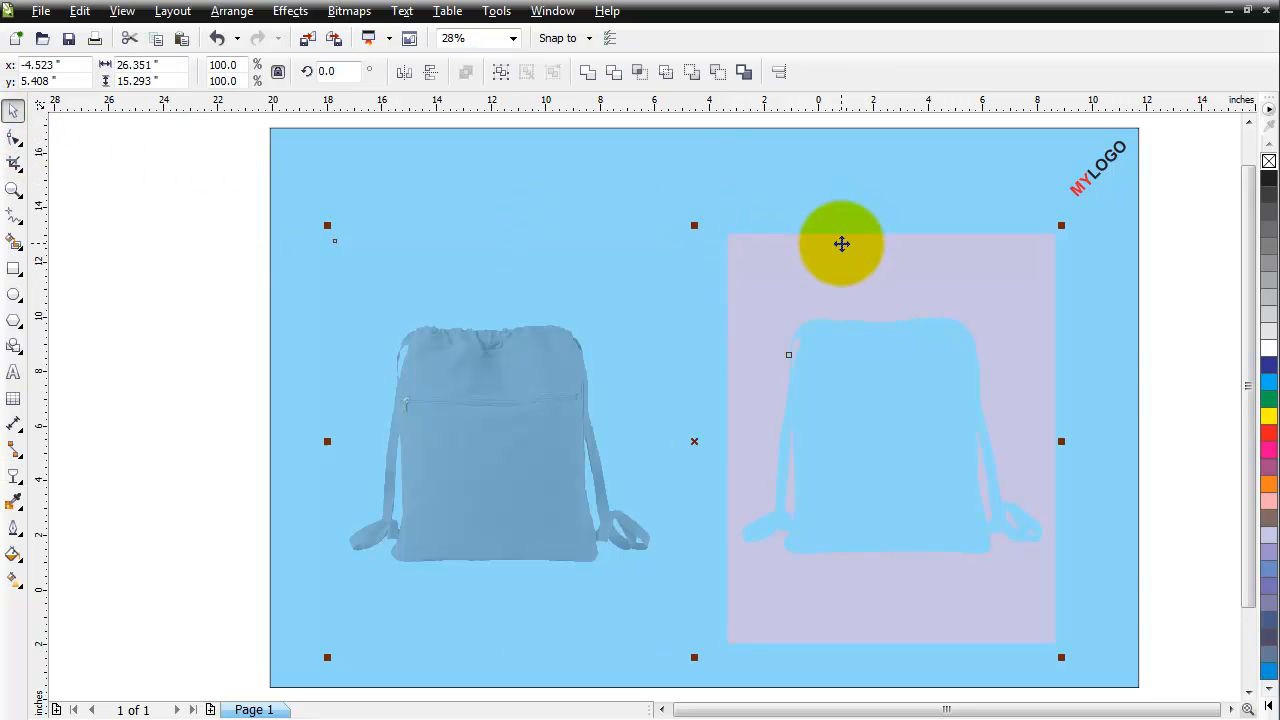
pyautogui.click(778, 73)
pyautogui.click(667, 348)
pyautogui.click(520, 408)
pyautogui.click(668, 485)
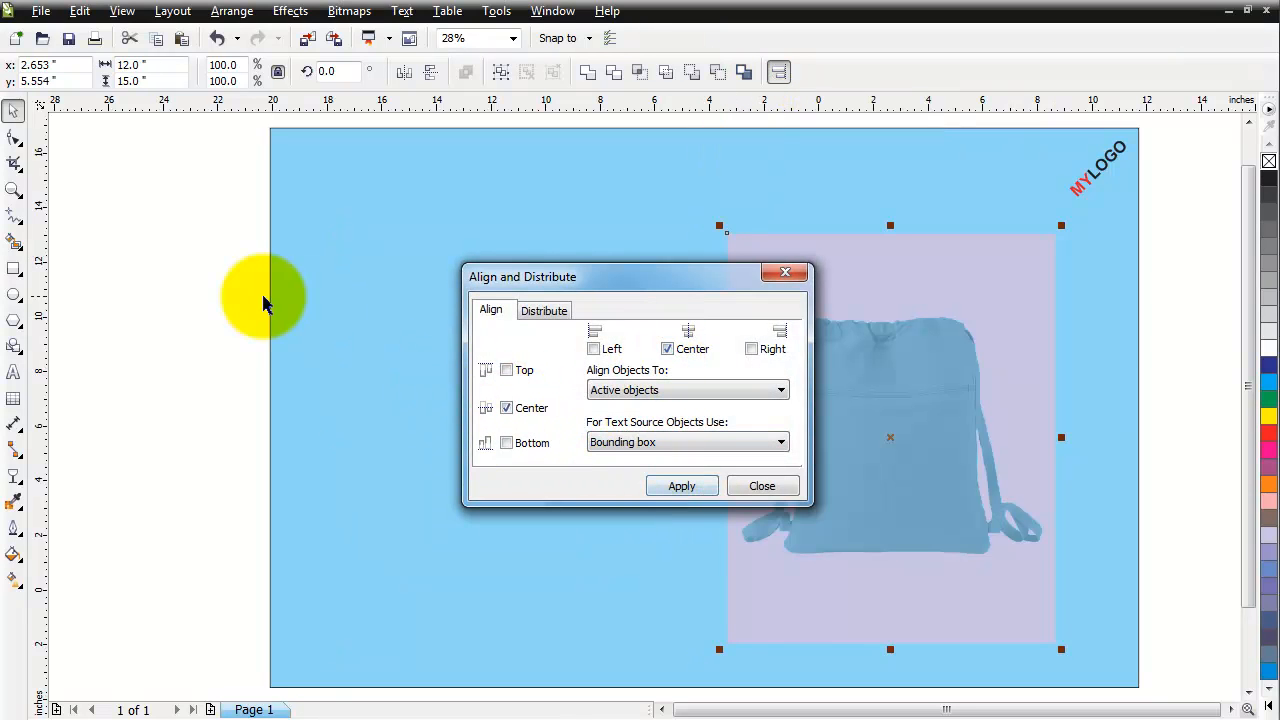
pyautogui.click(136, 294)
# Recolor the large background rectangle behind the backpack red, green, brown, blue and finally light gray to demonstrate background colors.
pyautogui.moveTo(708, 281); pyautogui.dragTo(434, 301)
pyautogui.click(572, 258)
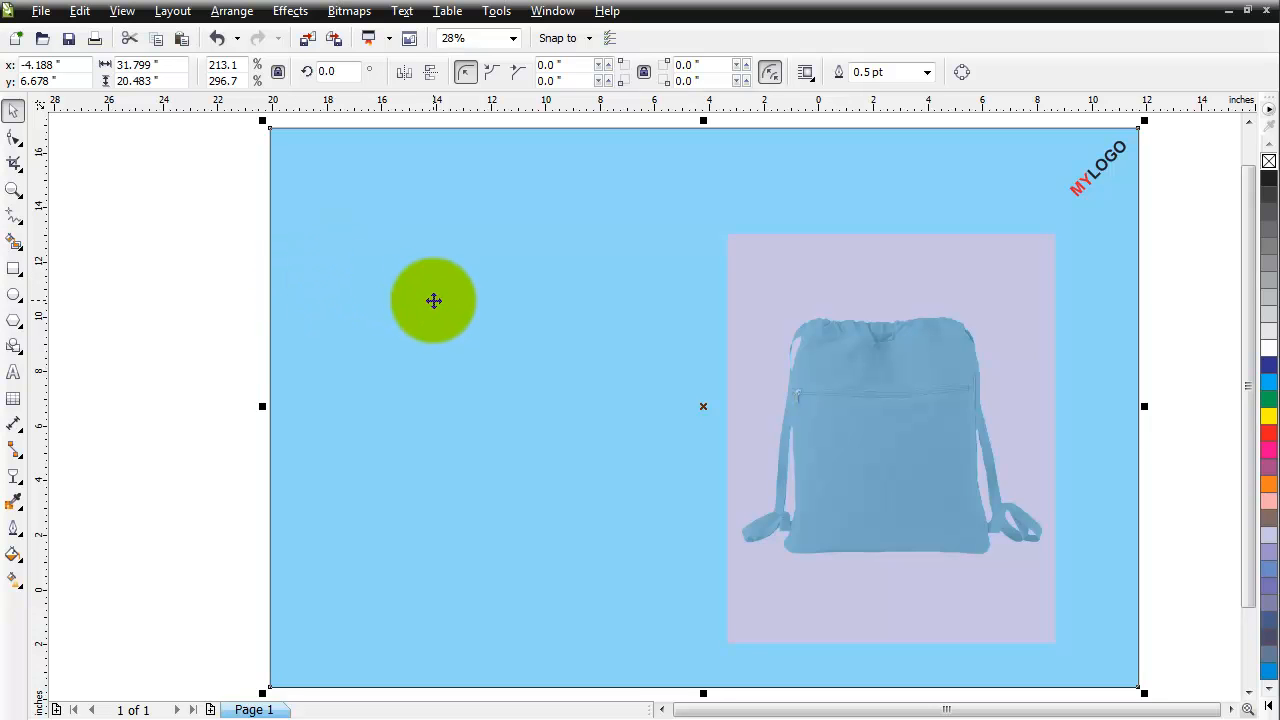
pyautogui.click(1268, 434)
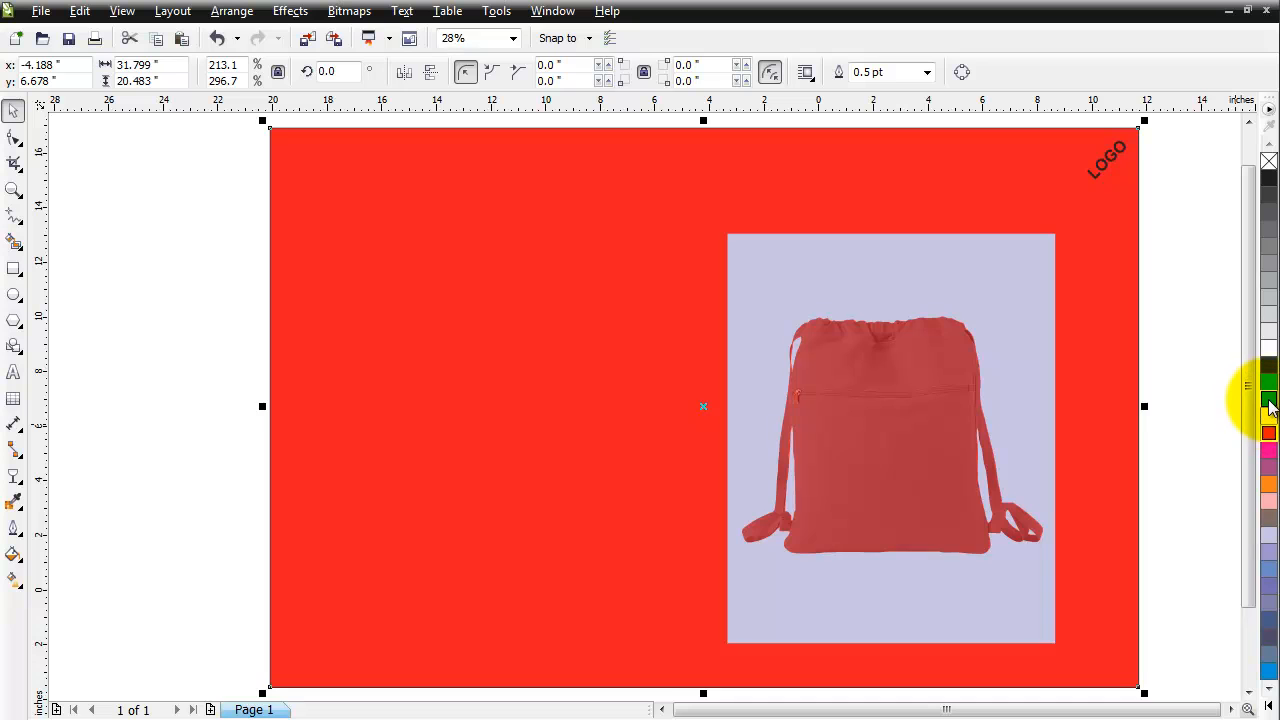
pyautogui.click(1269, 402)
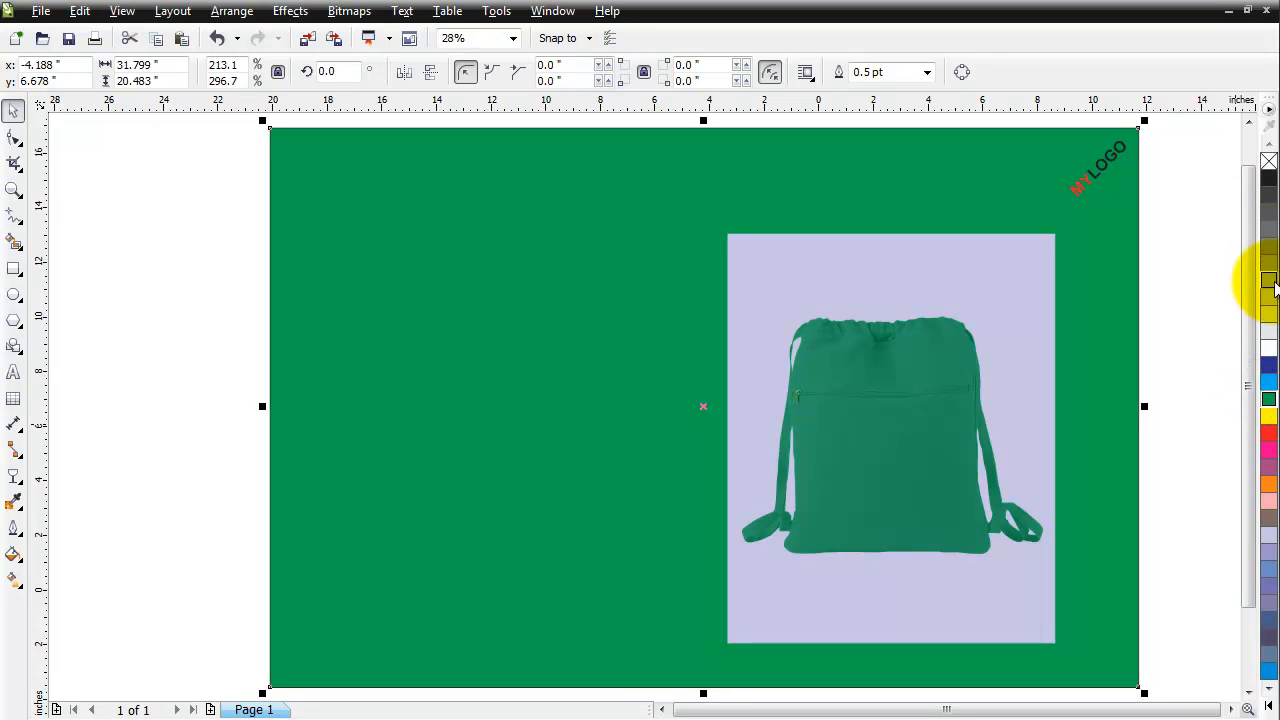
pyautogui.click(1269, 520)
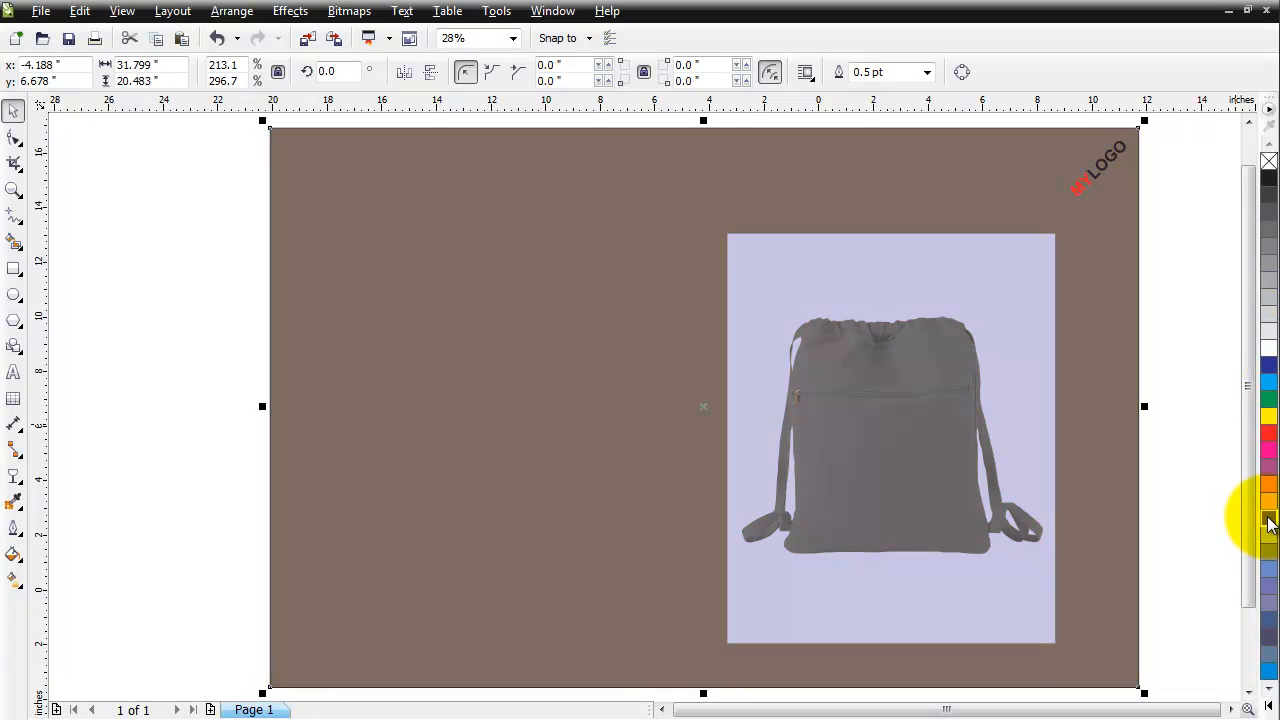
pyautogui.click(1269, 672)
pyautogui.click(1269, 300)
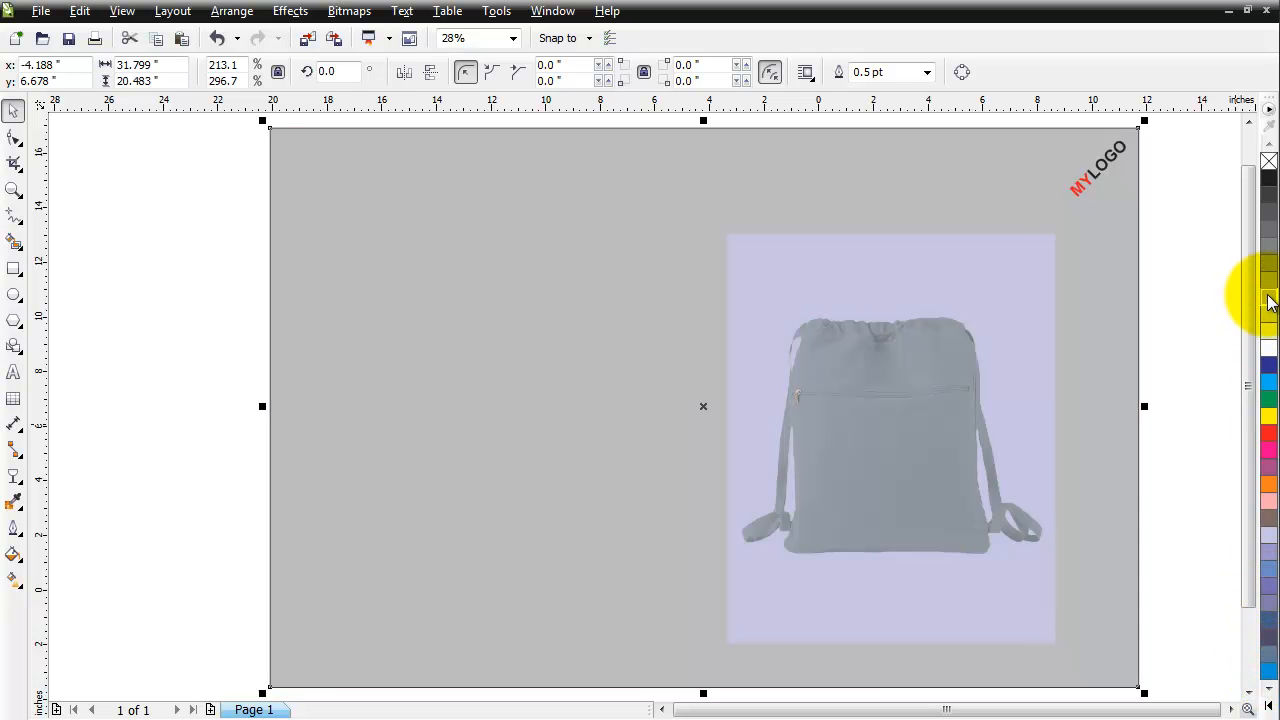
# Move the MYLOGO text onto the mask above the backpack and repeat it into an evenly spaced row of four.
pyautogui.click(1094, 182)
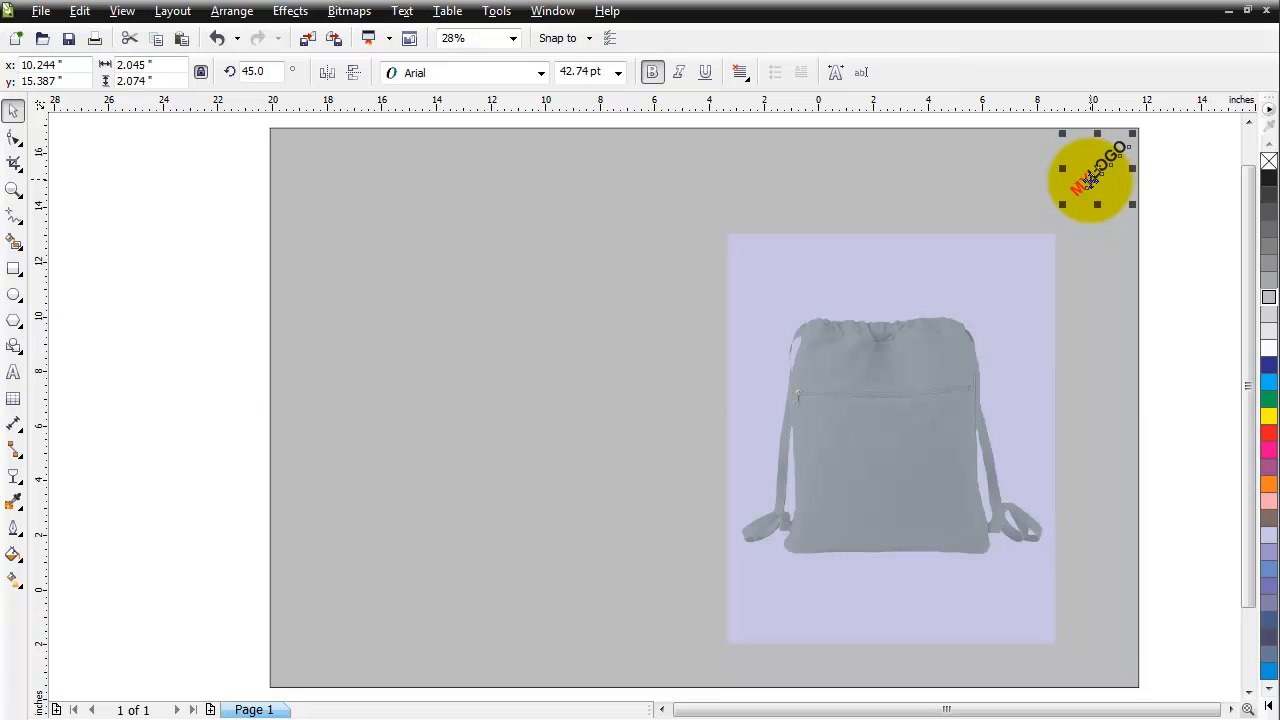
pyautogui.moveTo(1094, 172); pyautogui.dragTo(856, 283)
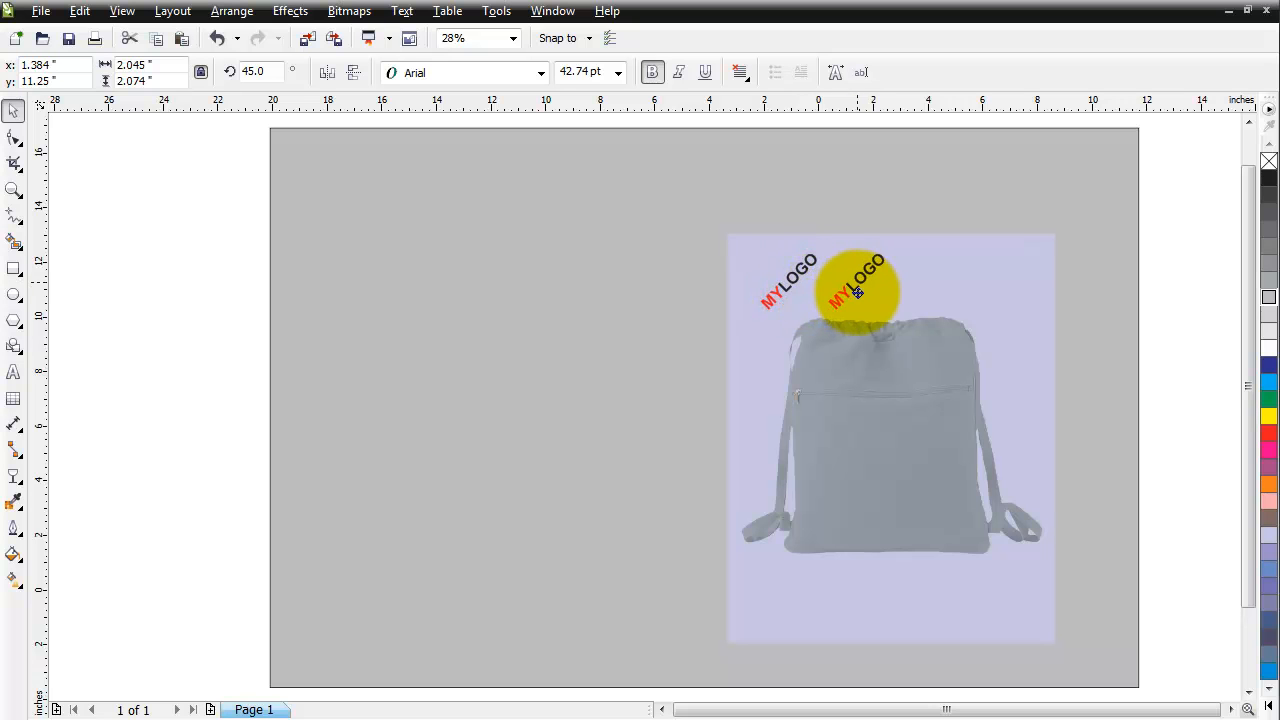
pyautogui.hotkey('ctrl', 'r')
pyautogui.hotkey('ctrl', 'r')
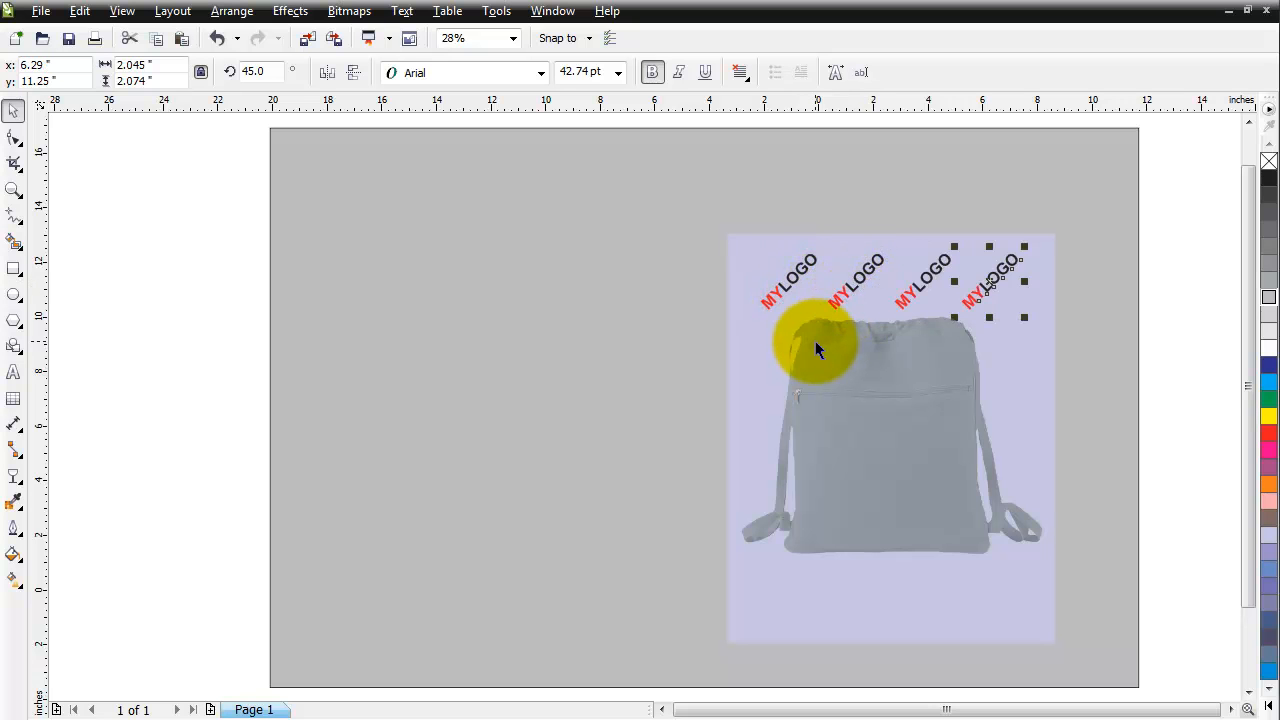
# Duplicate the row of four MYLOGO texts onto the mask area below the backpack, and clear the selection.
pyautogui.moveTo(214, 205); pyautogui.dragTo(1054, 340)
pyautogui.moveTo(886, 278); pyautogui.dragTo(914, 590)
pyautogui.rightClick(917, 590)
pyautogui.click(209, 418)
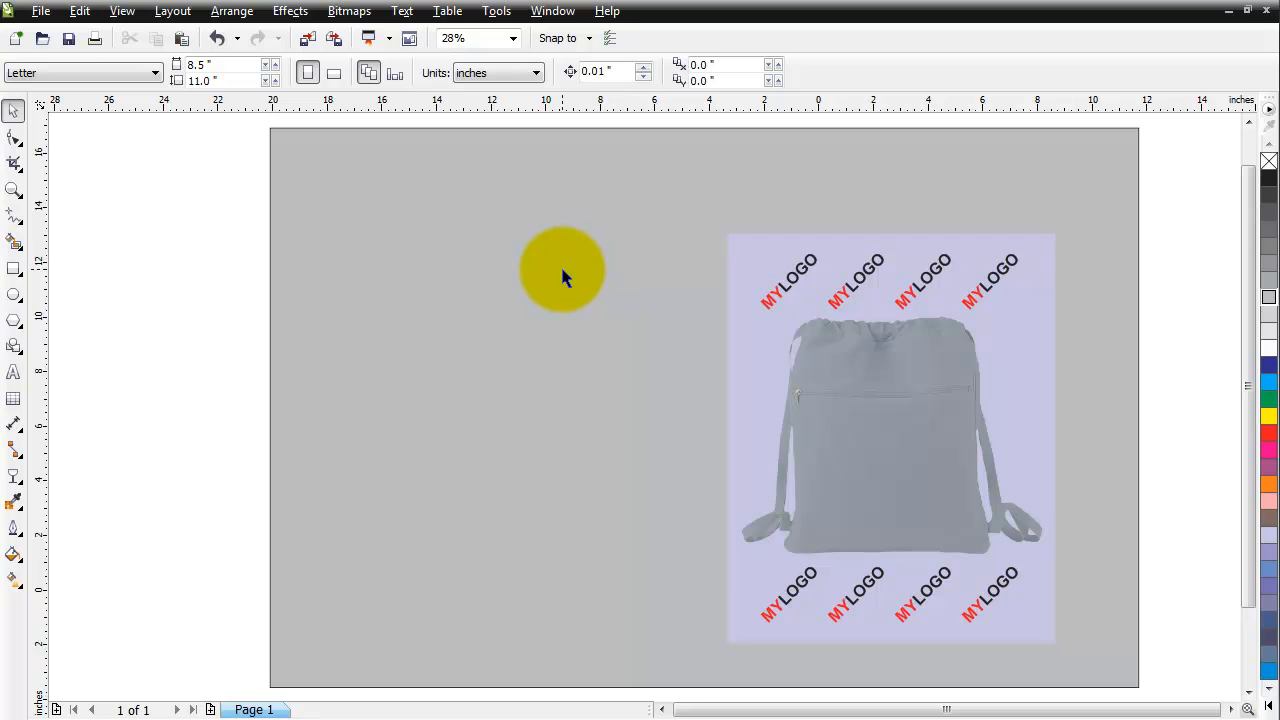
# Delete the gray background rectangle, and move the mask, backpack and logos together off the page to about x -10.4", y 6.2".
pyautogui.click(562, 270)
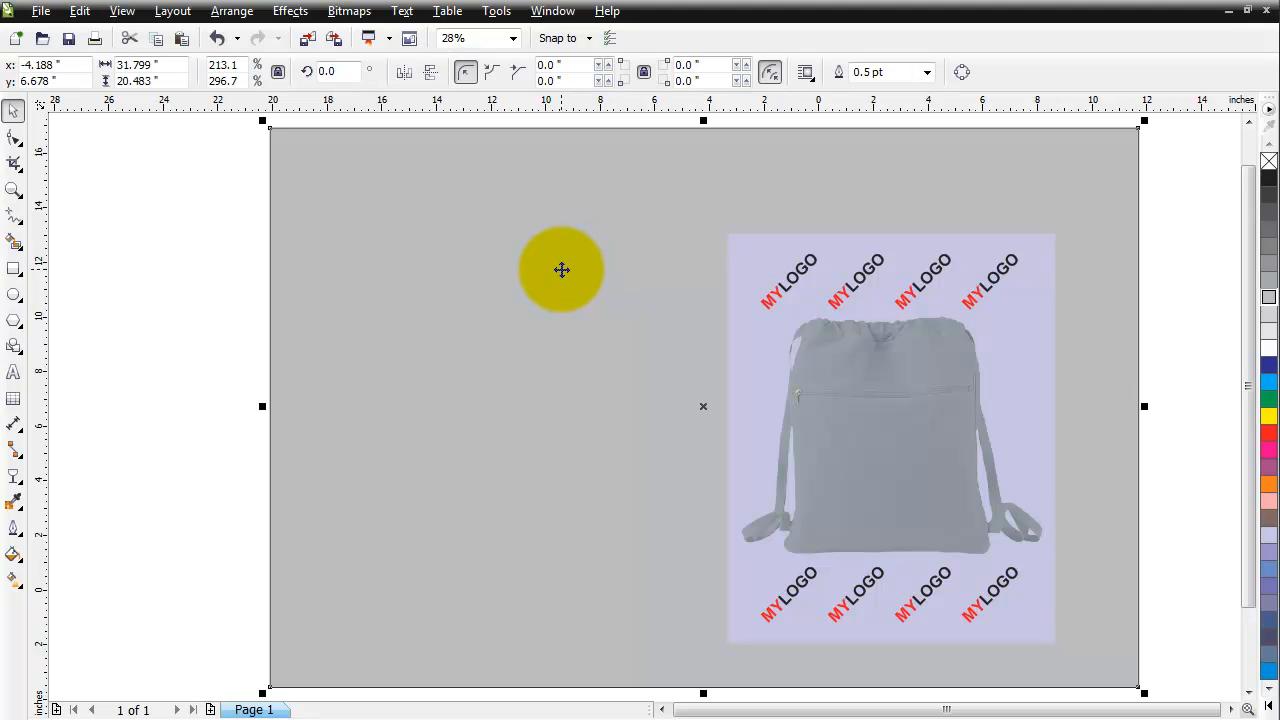
pyautogui.press('Delete')
pyautogui.moveTo(601, 208); pyautogui.dragTo(1127, 680)
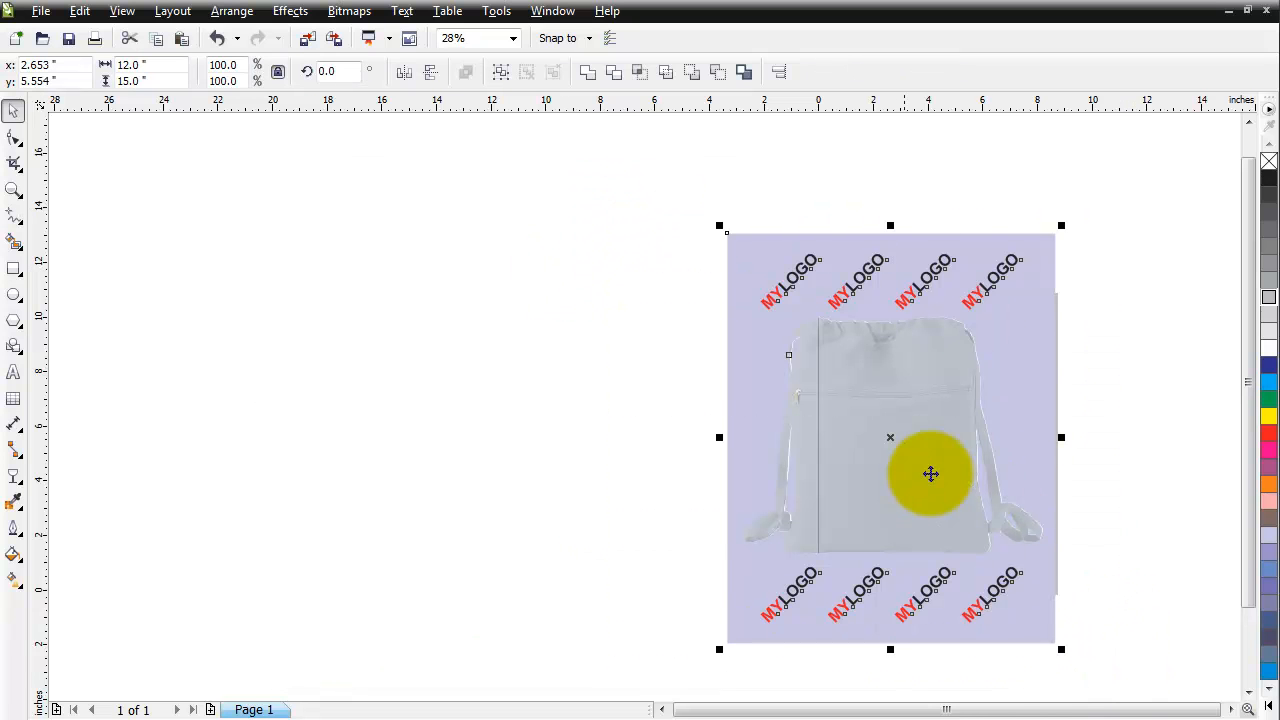
pyautogui.moveTo(894, 443); pyautogui.dragTo(538, 427)
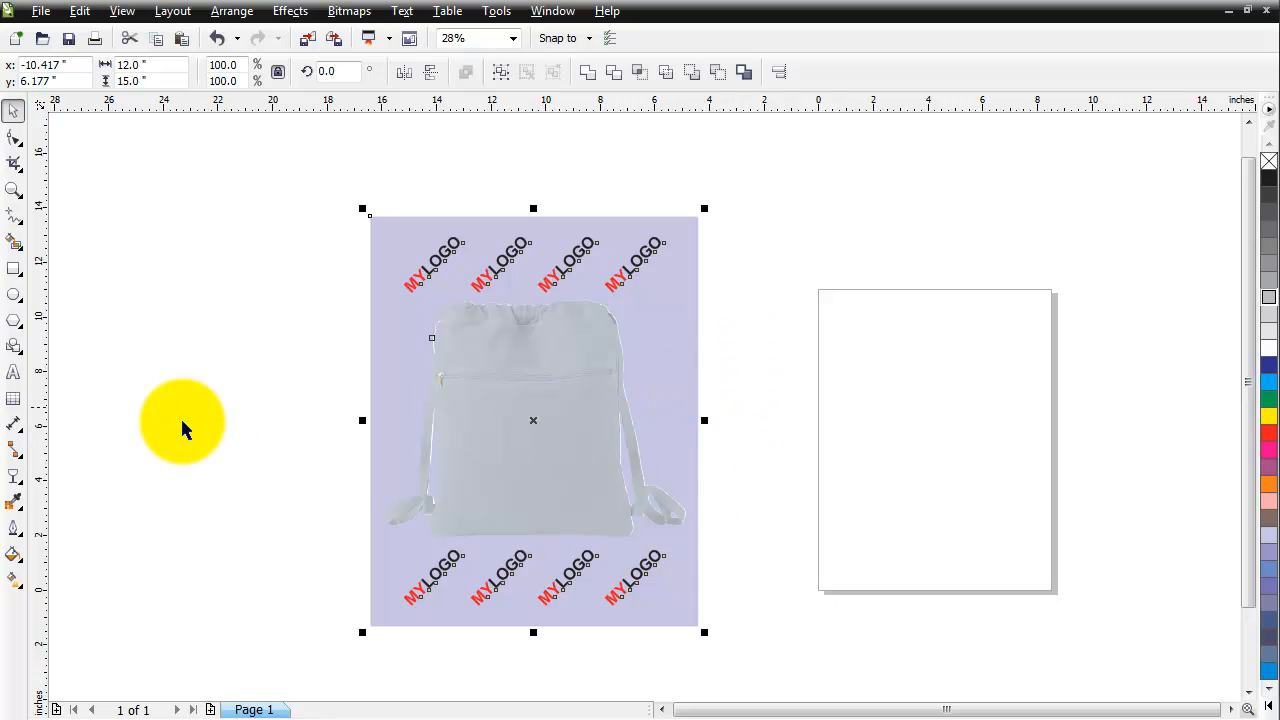
# Measure the backpack body by drawing a temporary rectangle over it, and delete the rectangle.
pyautogui.click(15, 268)
pyautogui.moveTo(433, 305); pyautogui.dragTo(631, 534)
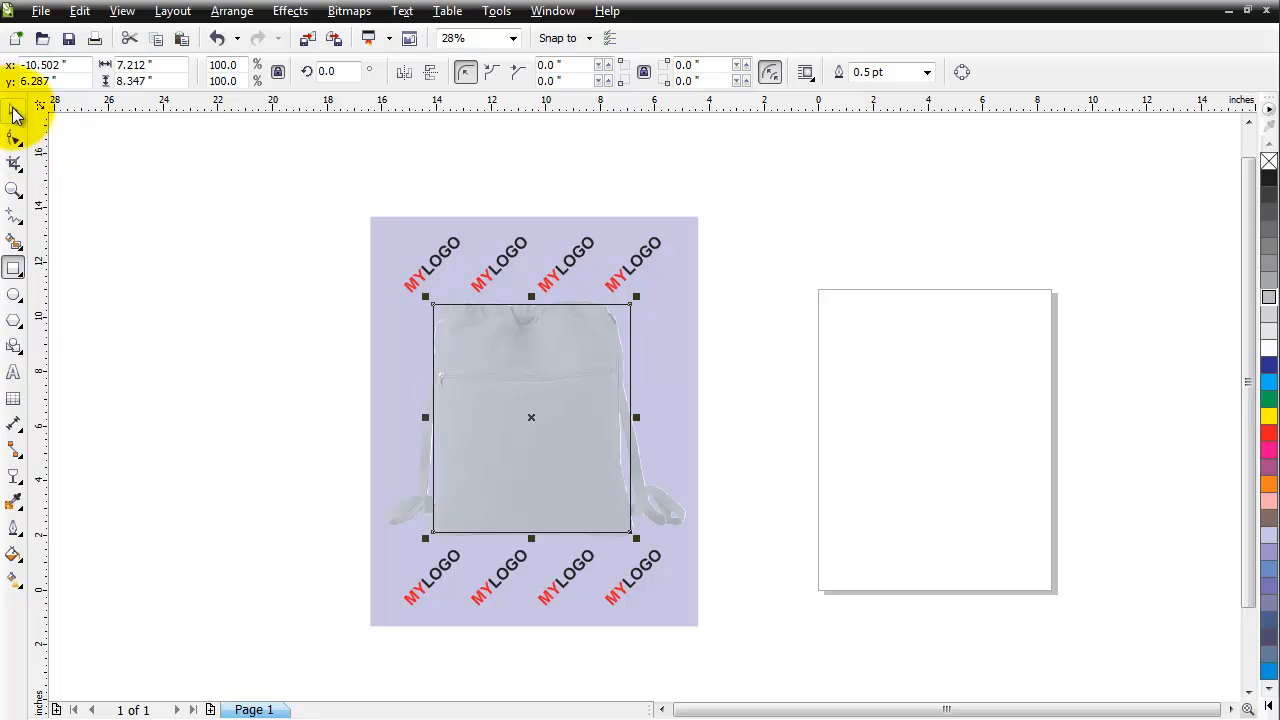
pyautogui.click(13, 113)
pyautogui.moveTo(531, 420); pyautogui.dragTo(229, 377)
pyautogui.press('Delete')
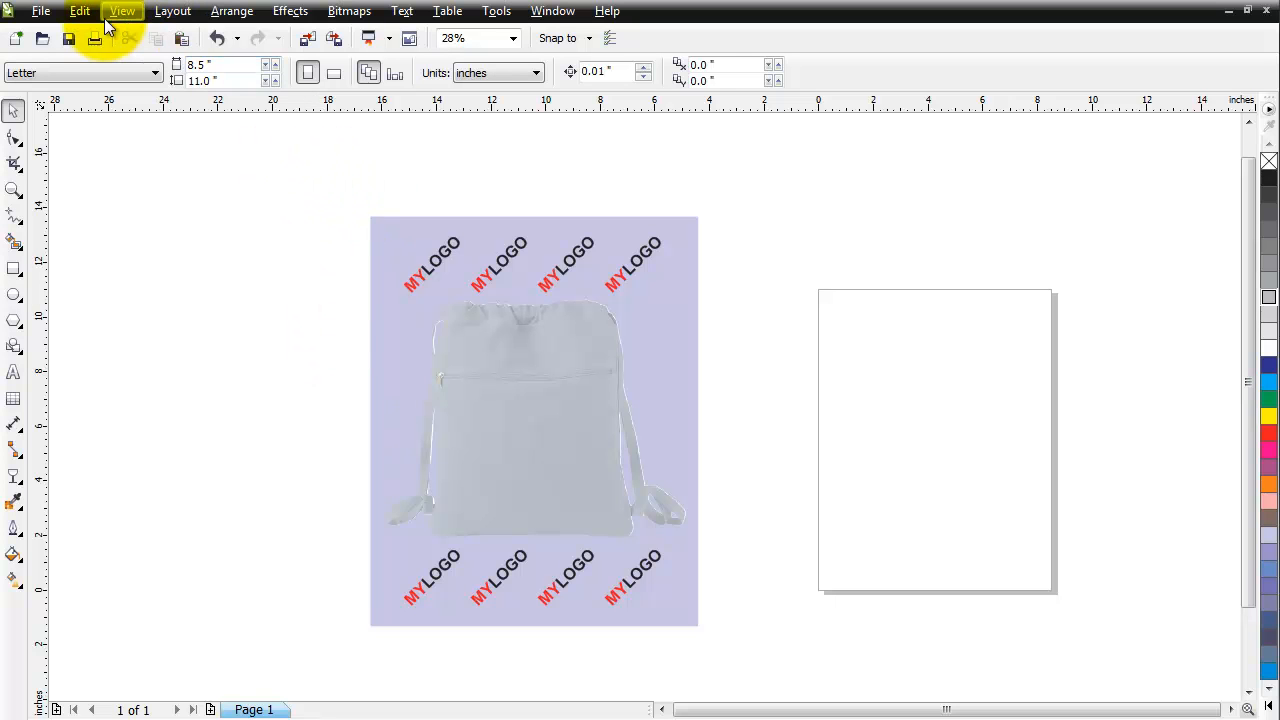
# Export the artwork as a PNG file named purse_foreground.png in the C: temp folder.
pyautogui.click(42, 11)
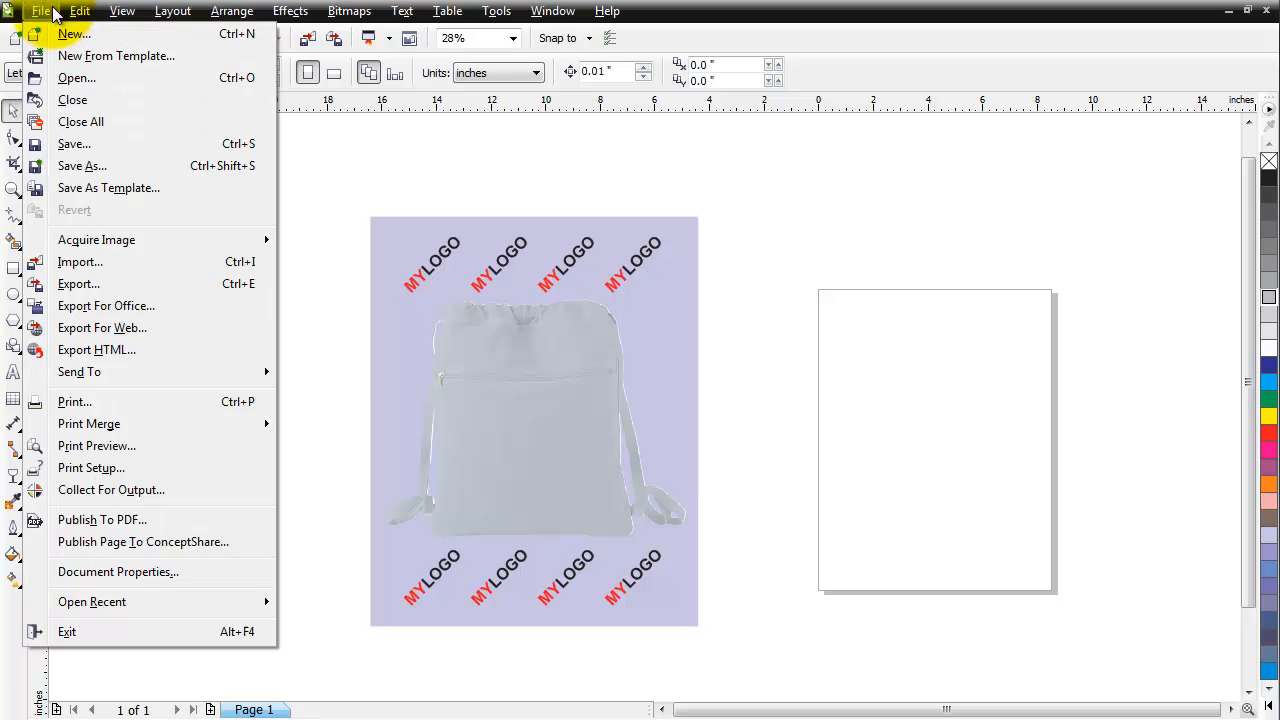
pyautogui.moveTo(80, 11)
pyautogui.moveTo(40, 12)
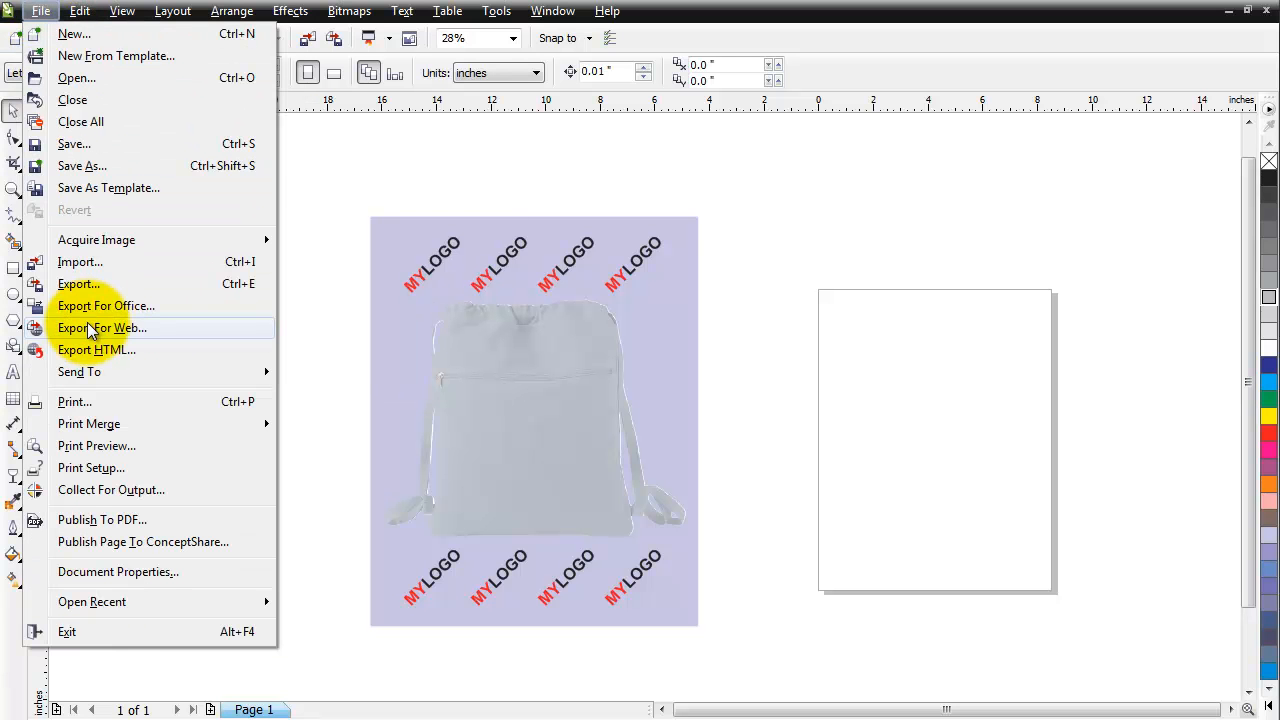
pyautogui.click(97, 290)
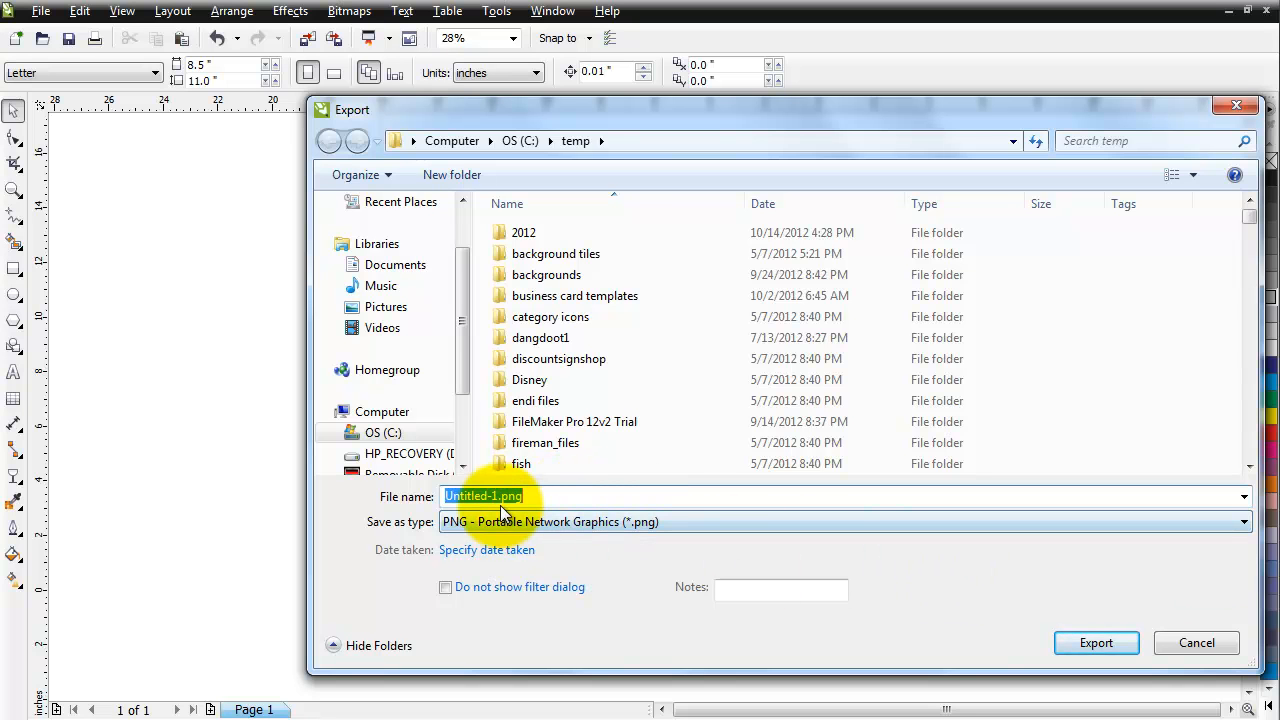
pyautogui.moveTo(446, 496); pyautogui.dragTo(499, 496)
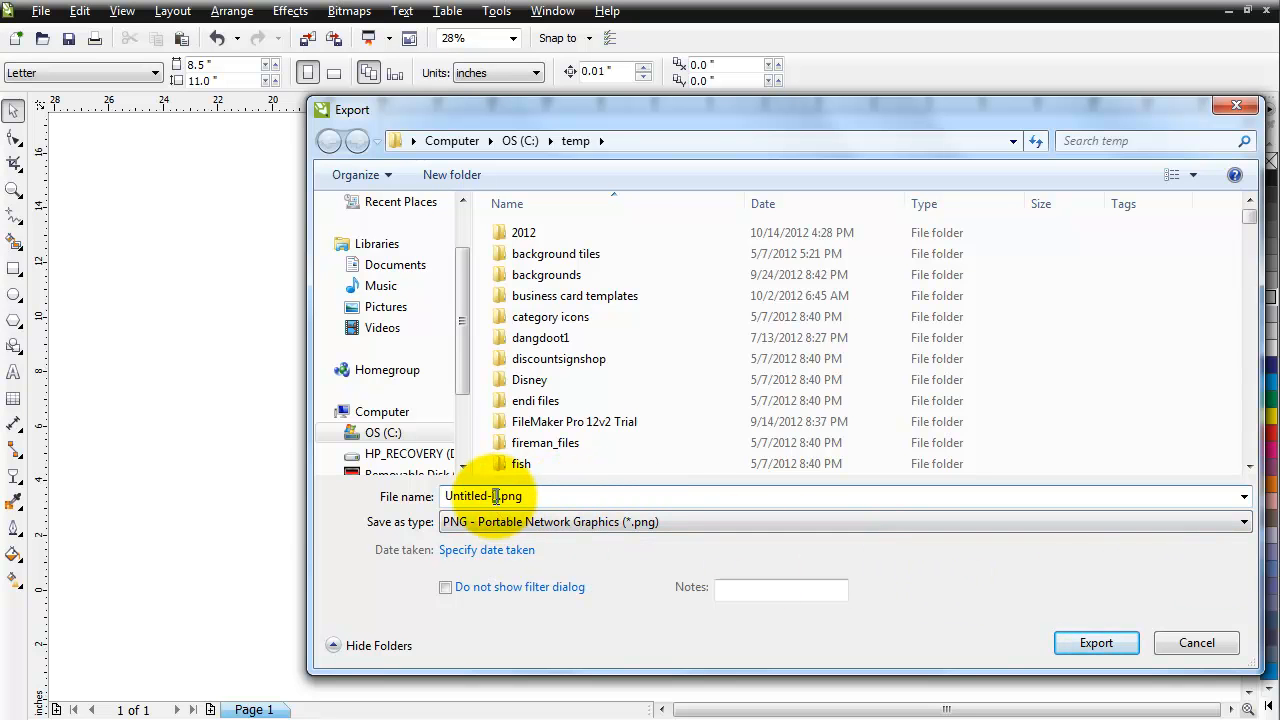
pyautogui.write('purse')
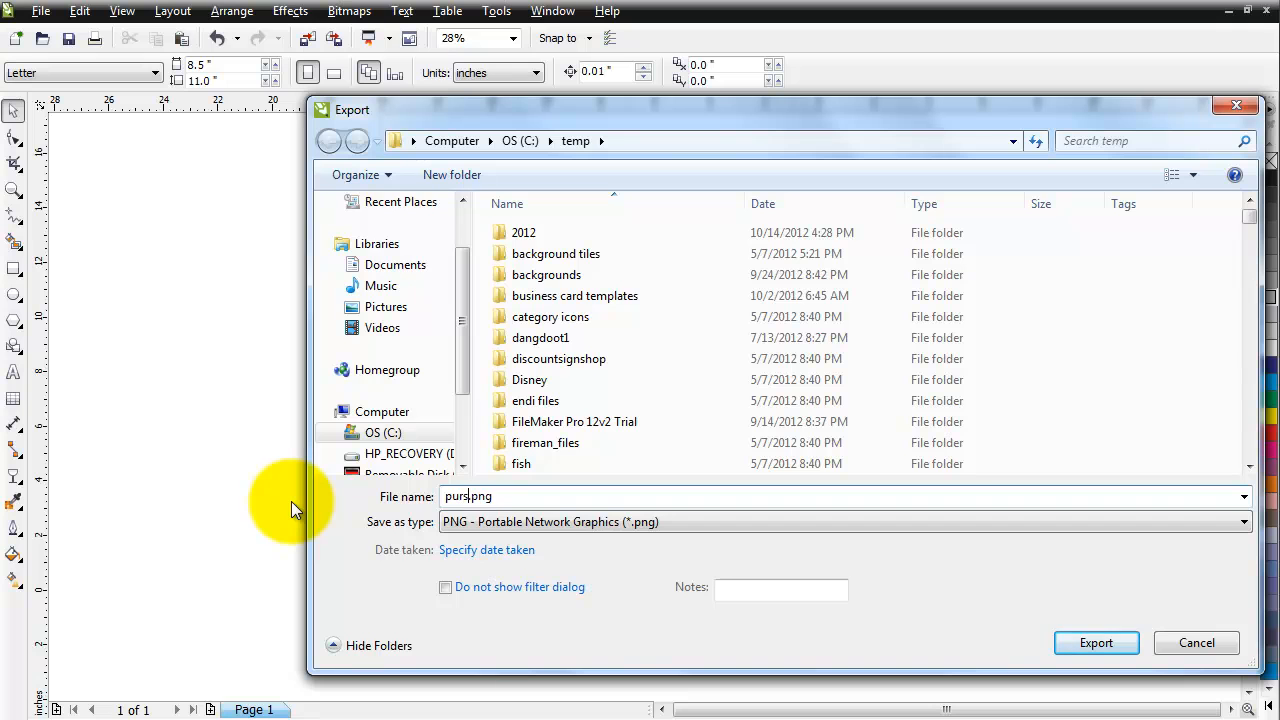
pyautogui.write('_foreground')
pyautogui.click(1130, 647)
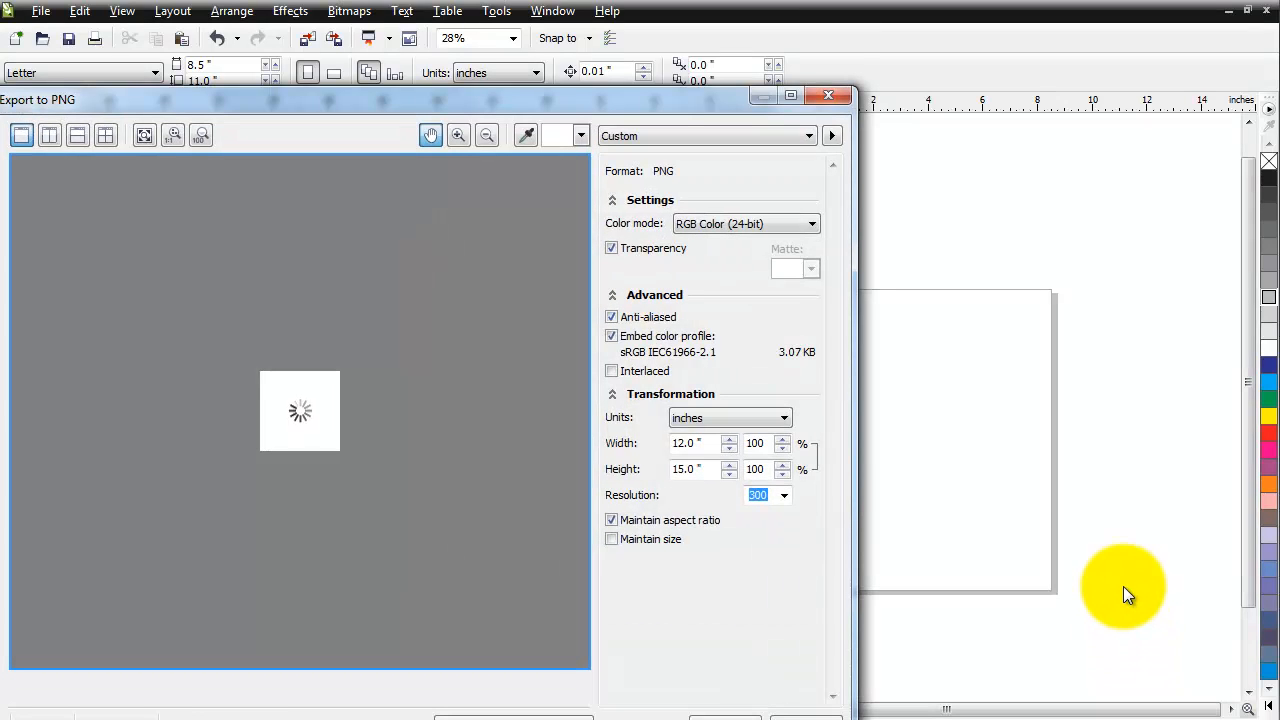
# Set the PNG export units to pixels and the width to 600 px, and complete the export.
pyautogui.click(761, 418)
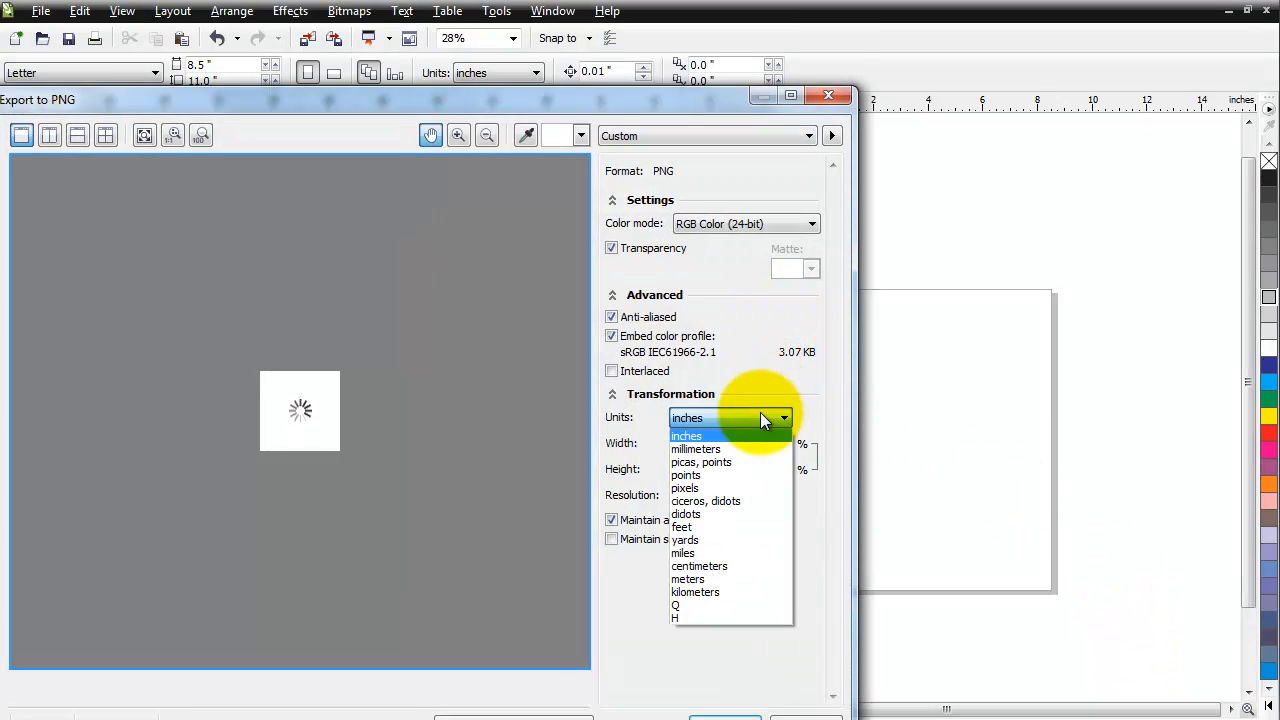
pyautogui.click(723, 488)
pyautogui.moveTo(701, 446); pyautogui.dragTo(566, 448)
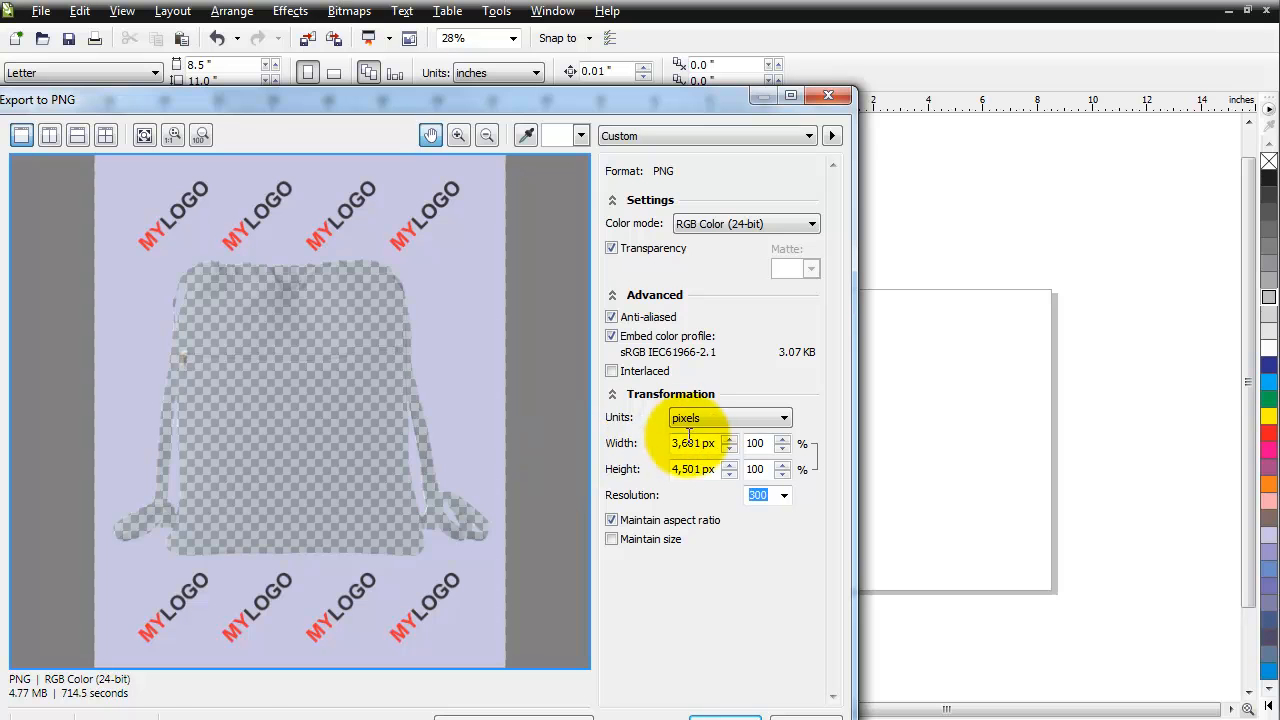
pyautogui.moveTo(701, 446); pyautogui.dragTo(626, 450)
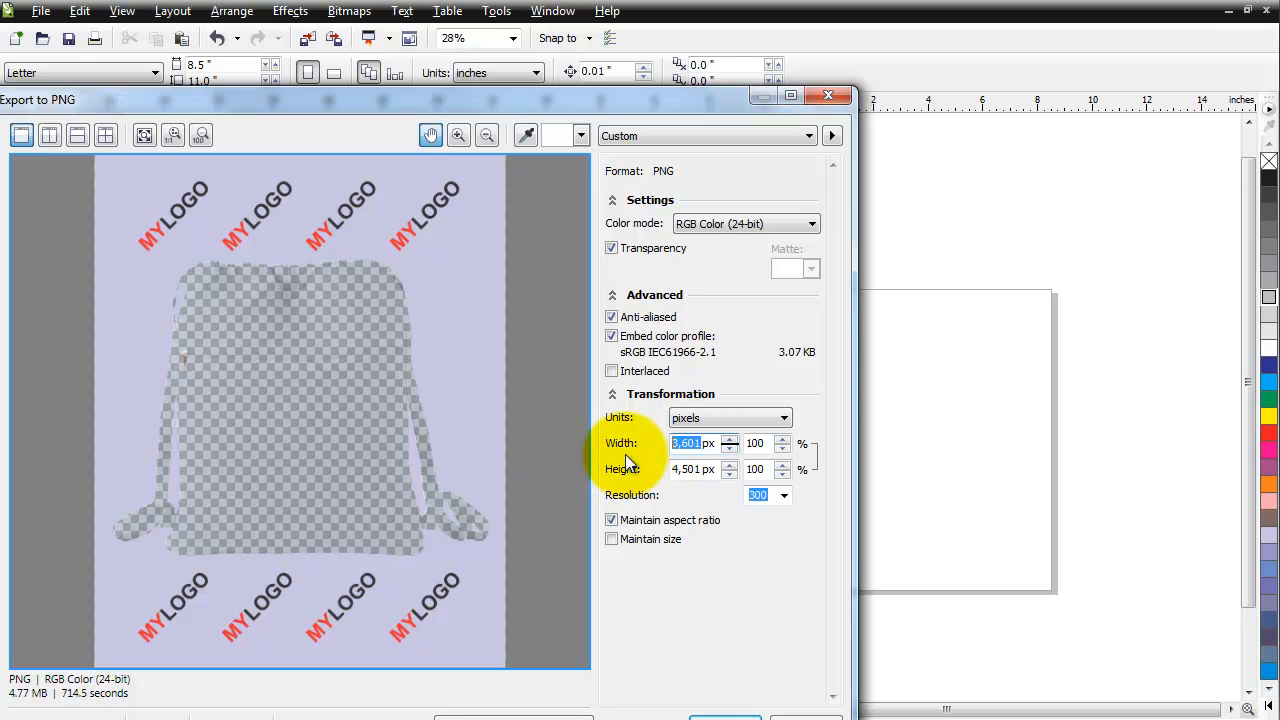
pyautogui.write('600')
pyautogui.click(690, 469)
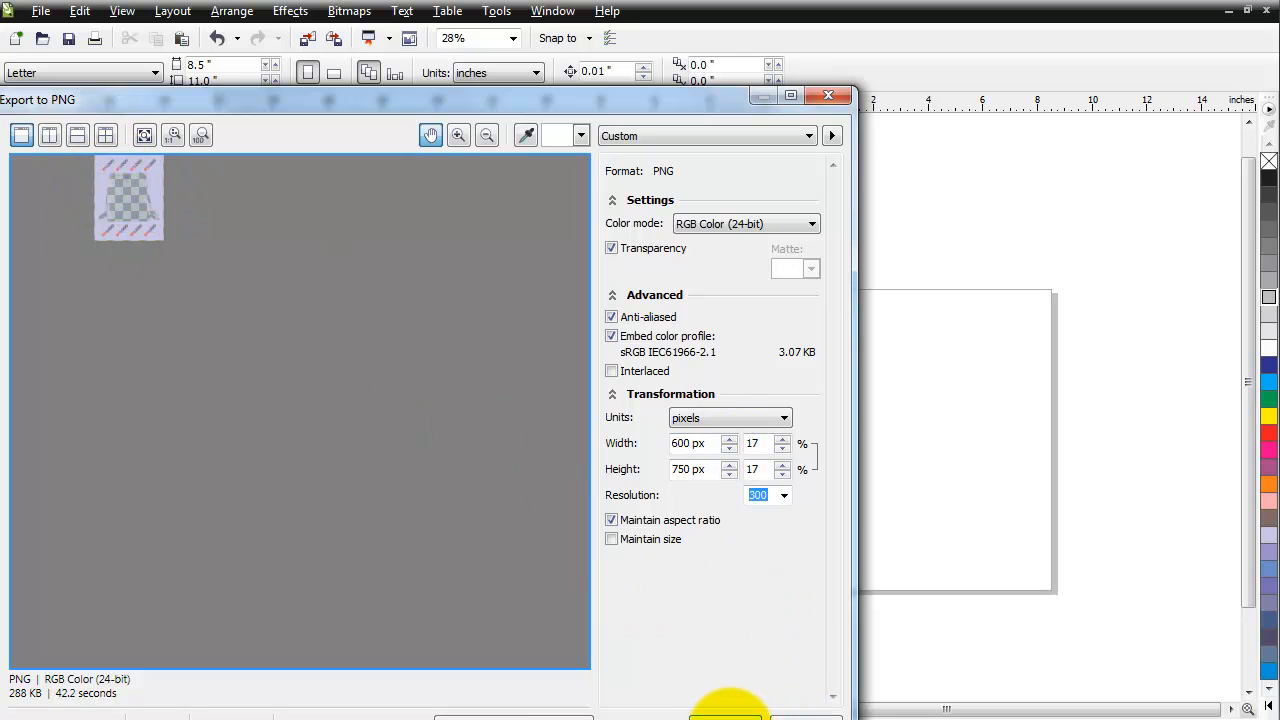
pyautogui.click(726, 712)
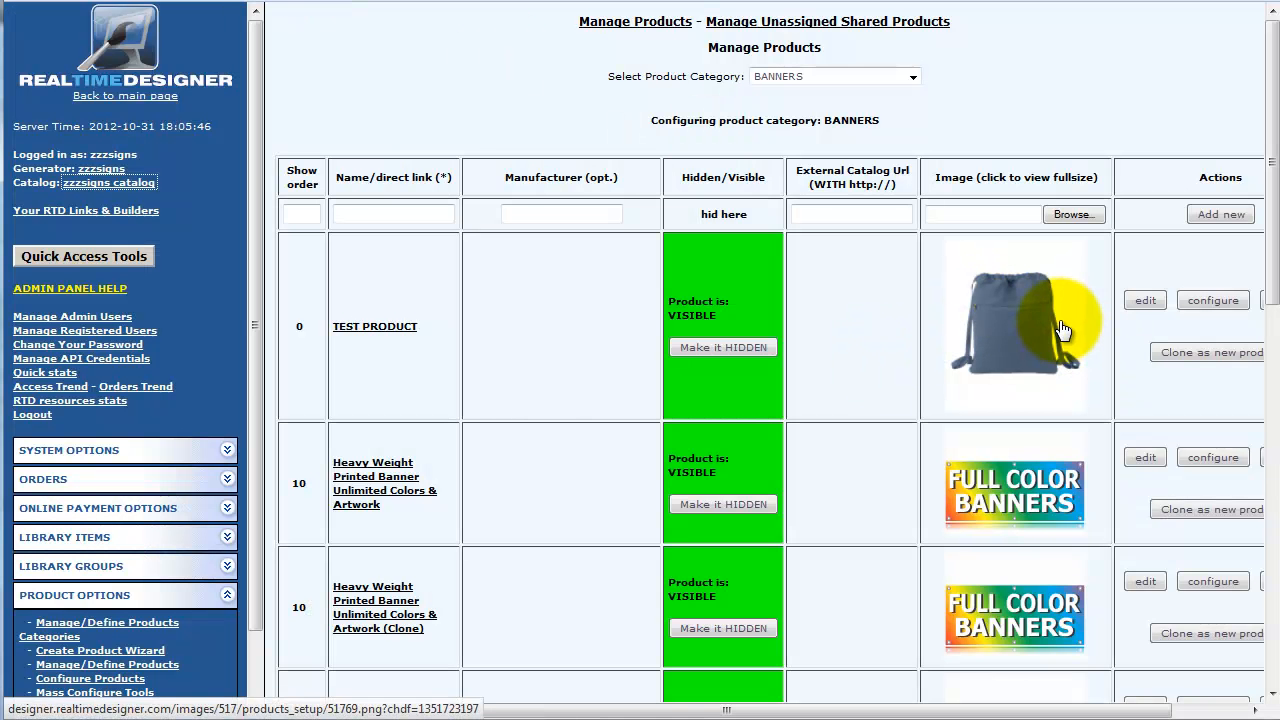
# Switch to the RealTimeDesigner admin panel and open the fixed sizes configuration of TEST PRODUCT.
pyautogui.scroll(-1, 1274, 268)
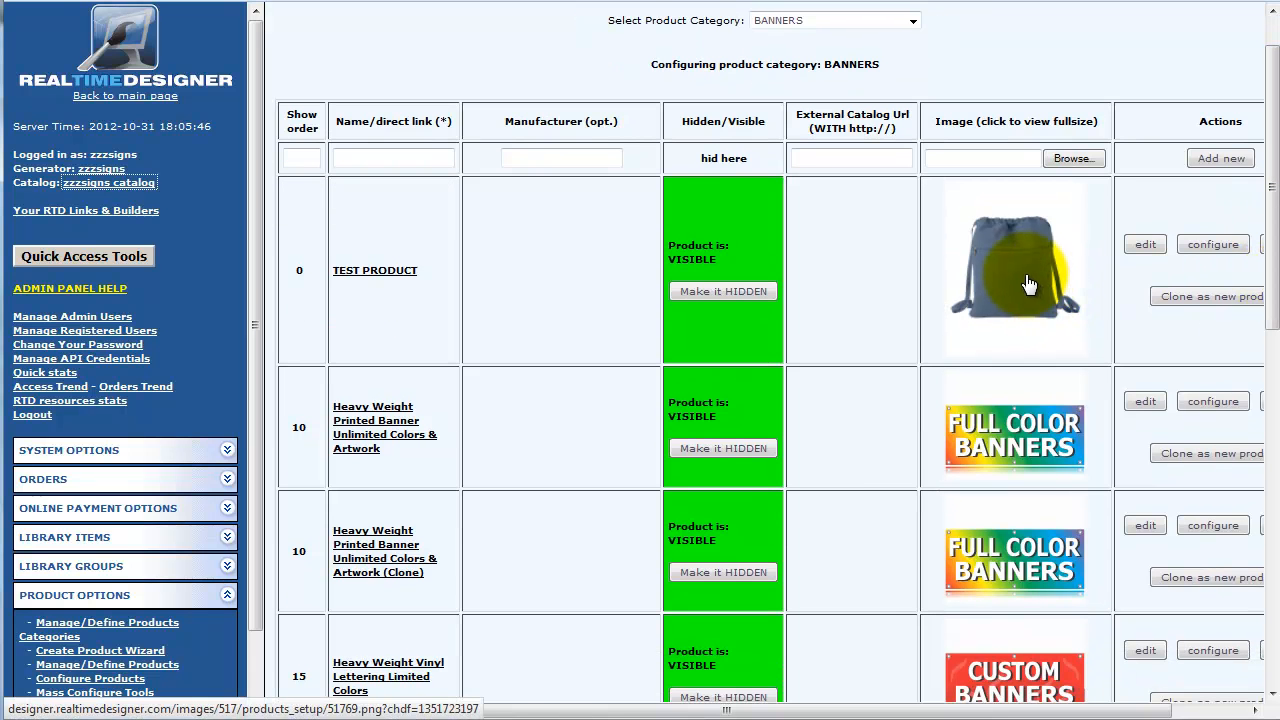
pyautogui.click(1206, 243)
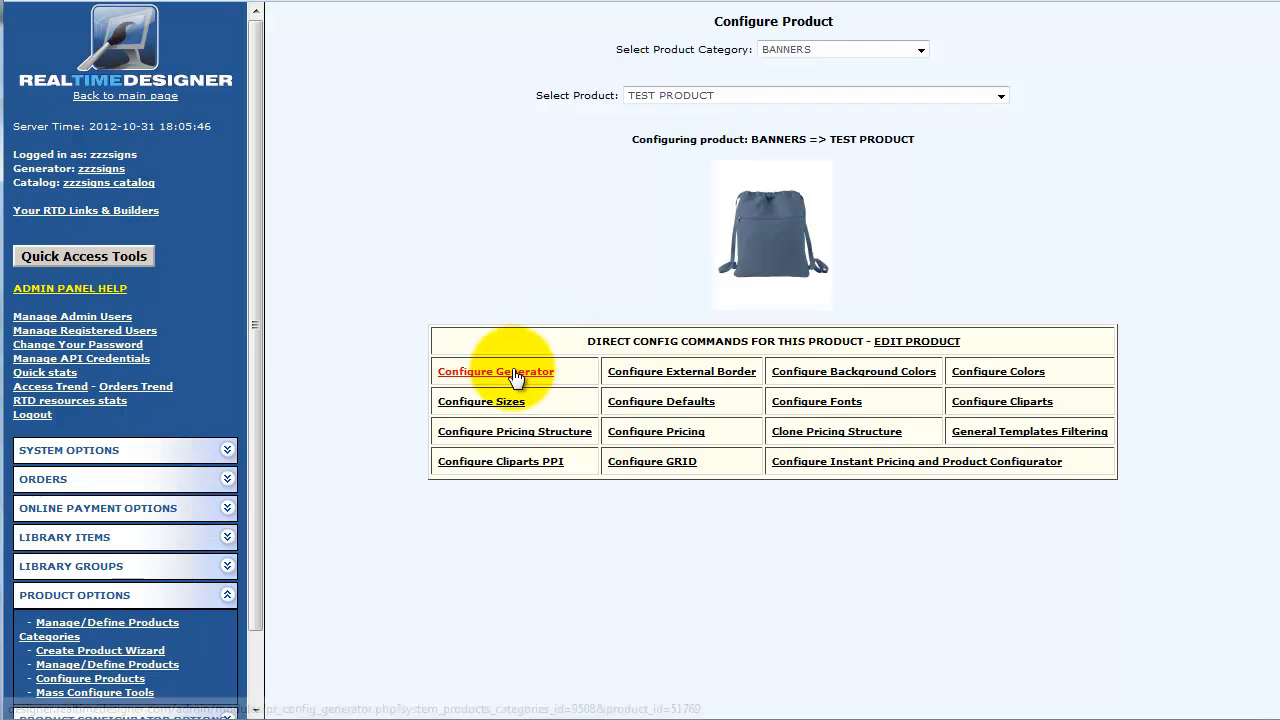
pyautogui.click(502, 405)
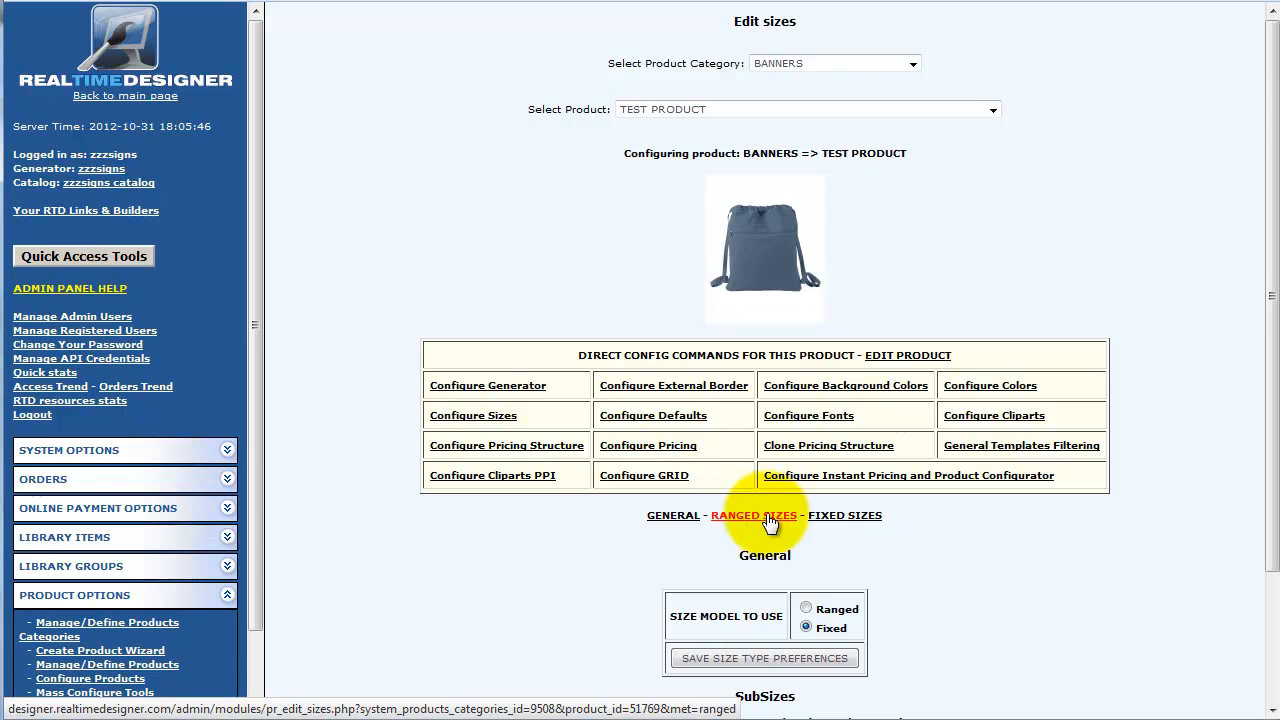
pyautogui.click(837, 524)
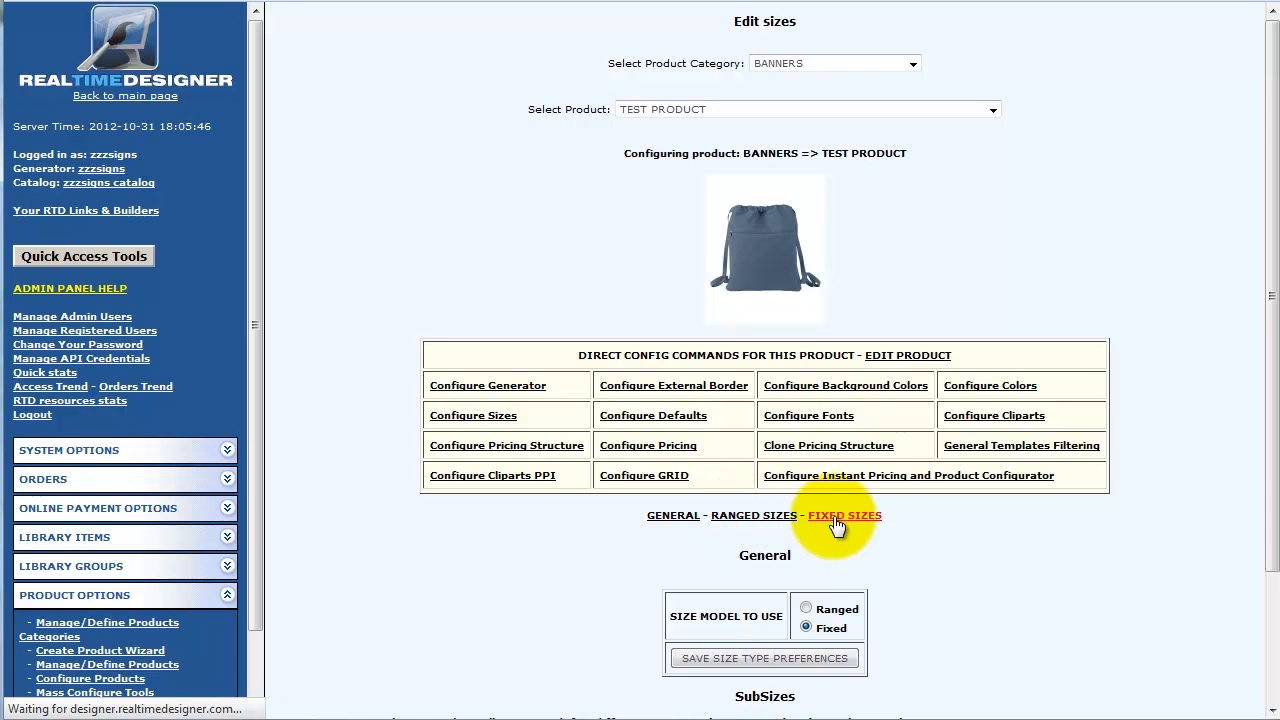
pyautogui.scroll(-3, 840, 515)
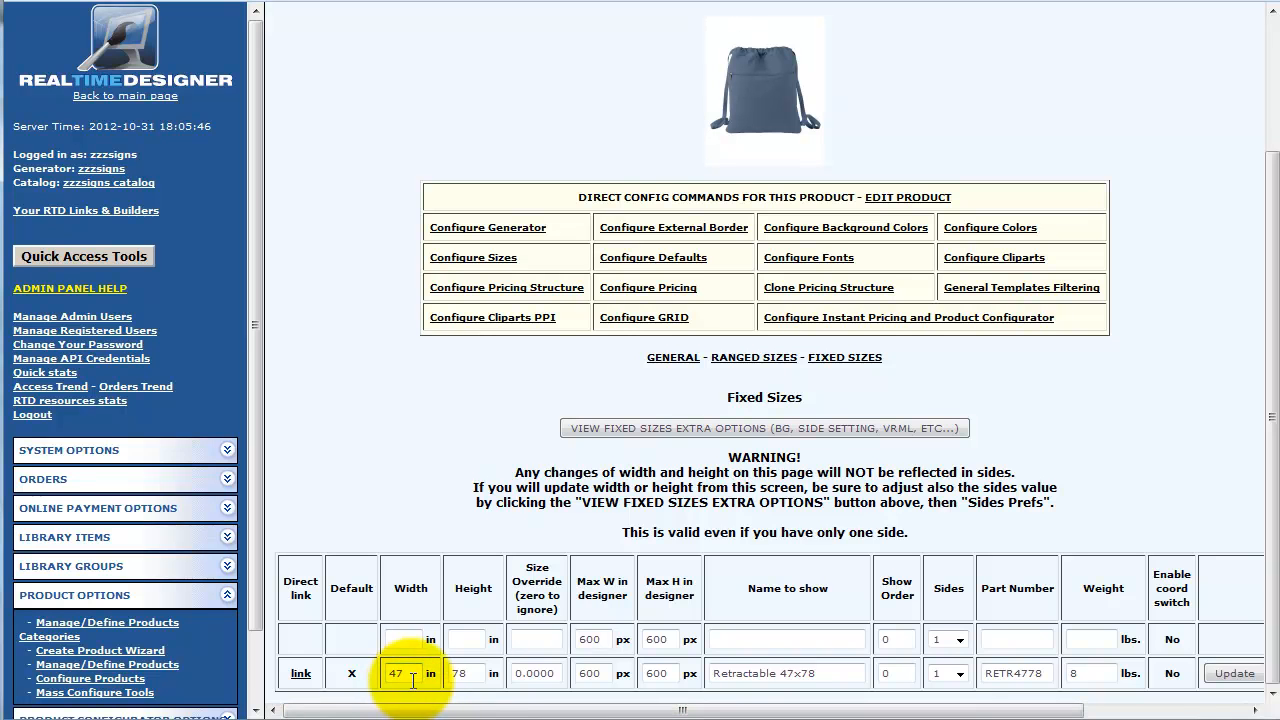
# Set the width of the Retractable 47x78 fixed size to 7 in and its height to 8 in.
pyautogui.moveTo(423, 677); pyautogui.dragTo(351, 677)
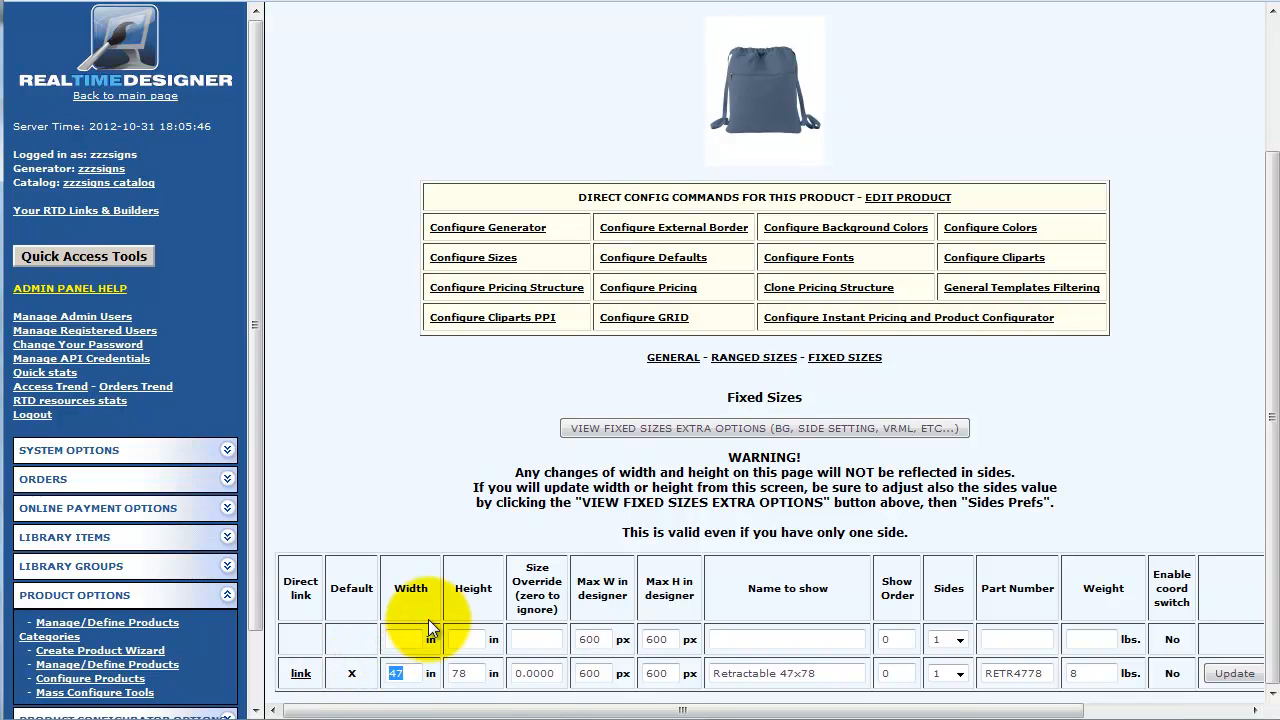
pyautogui.doubleClick(463, 673)
pyautogui.write('8')
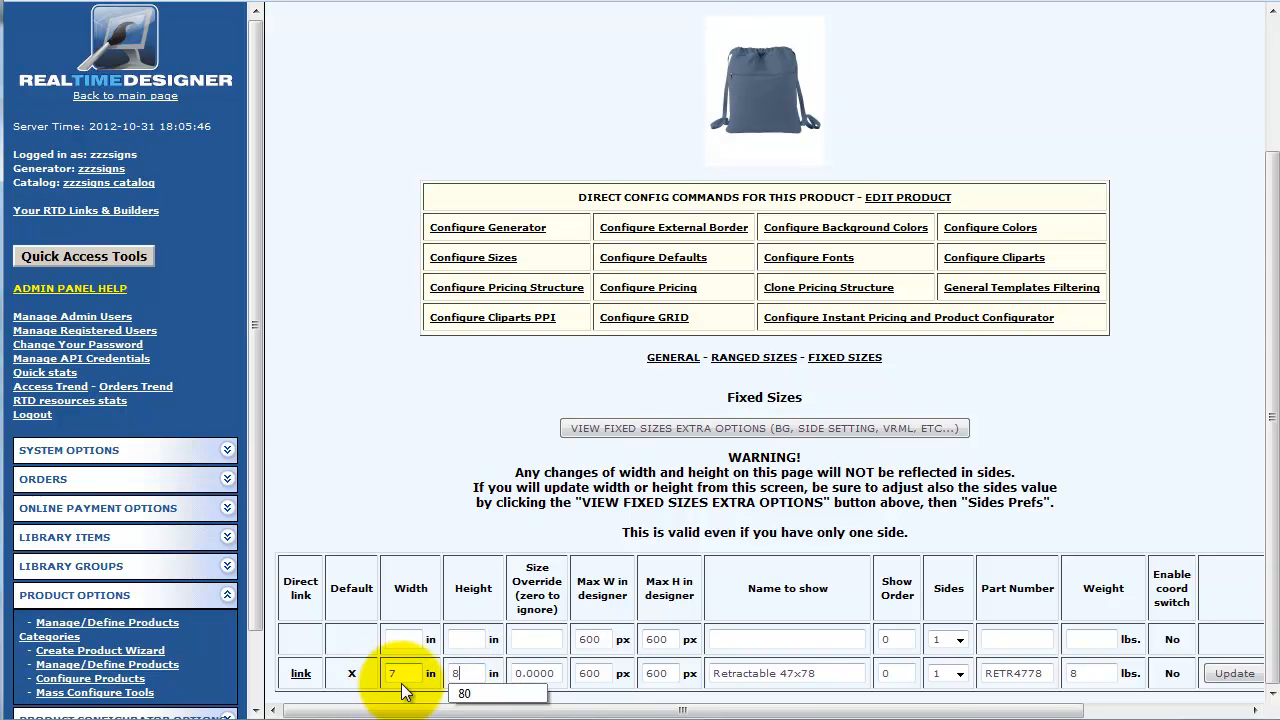
# Rename the fixed size as Purse, set its part number to Purse101, and save the row.
pyautogui.moveTo(817, 674); pyautogui.dragTo(660, 688)
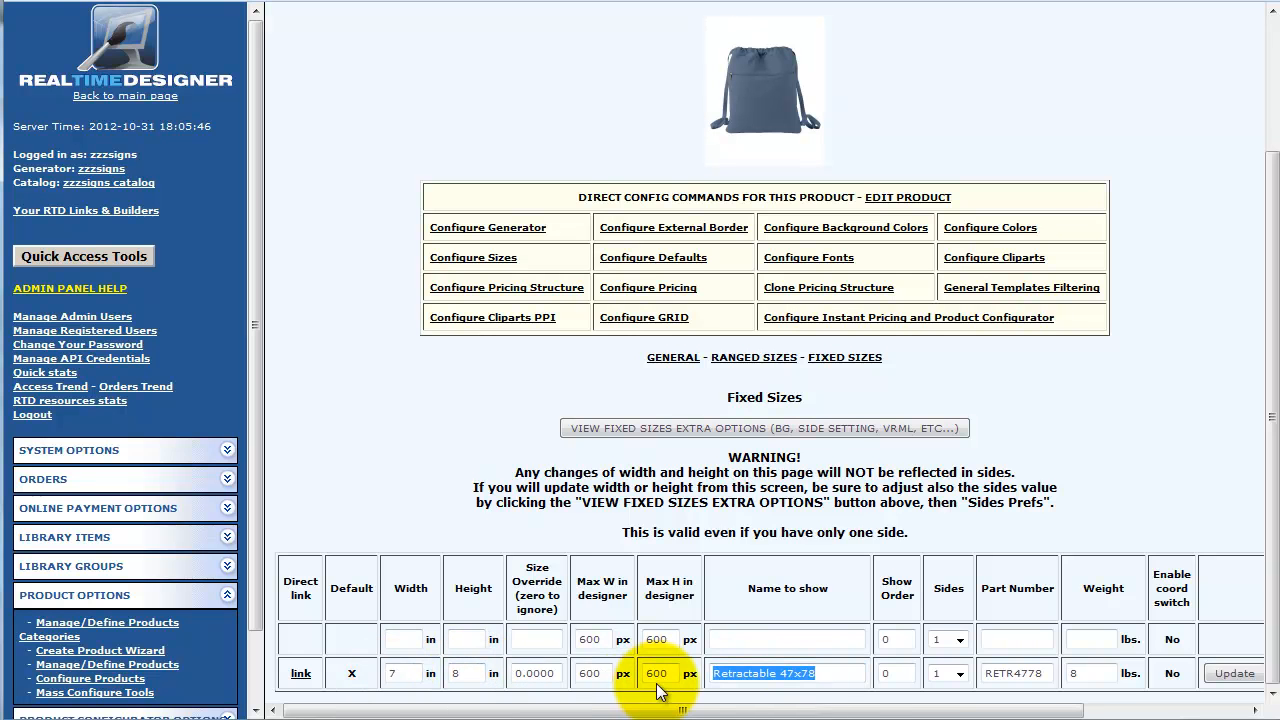
pyautogui.write('Purse')
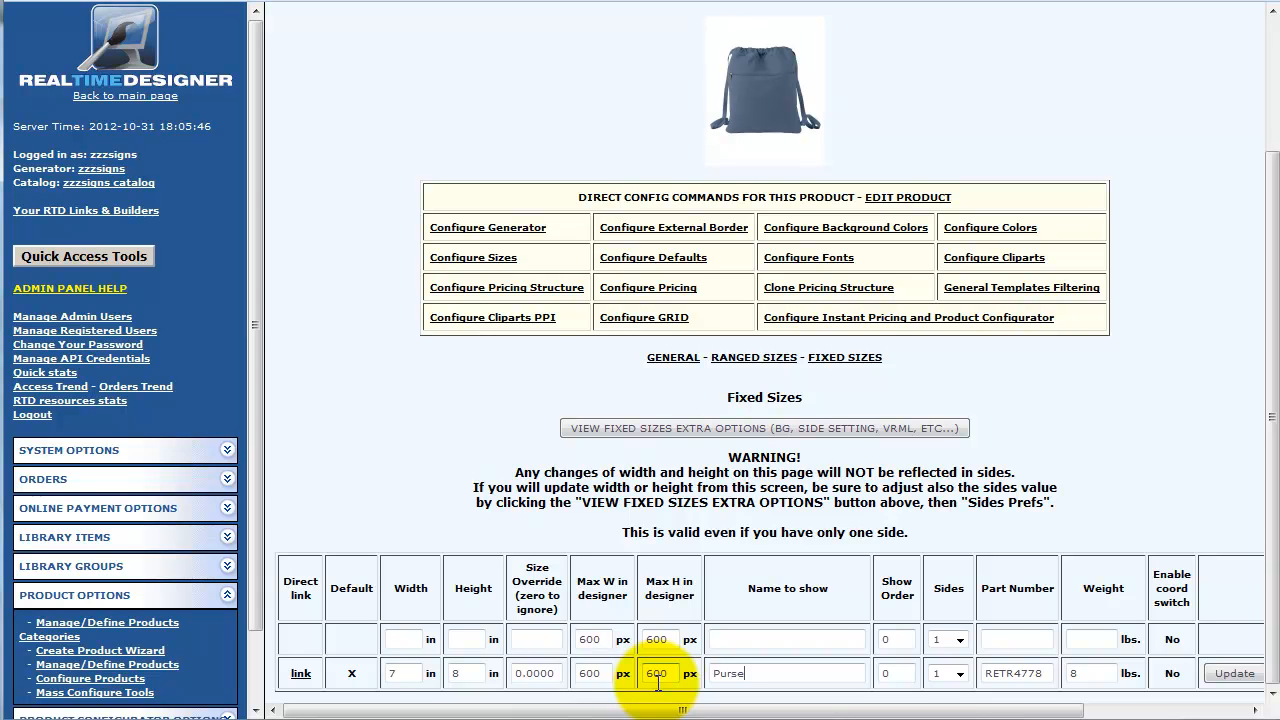
pyautogui.doubleClick(1060, 676)
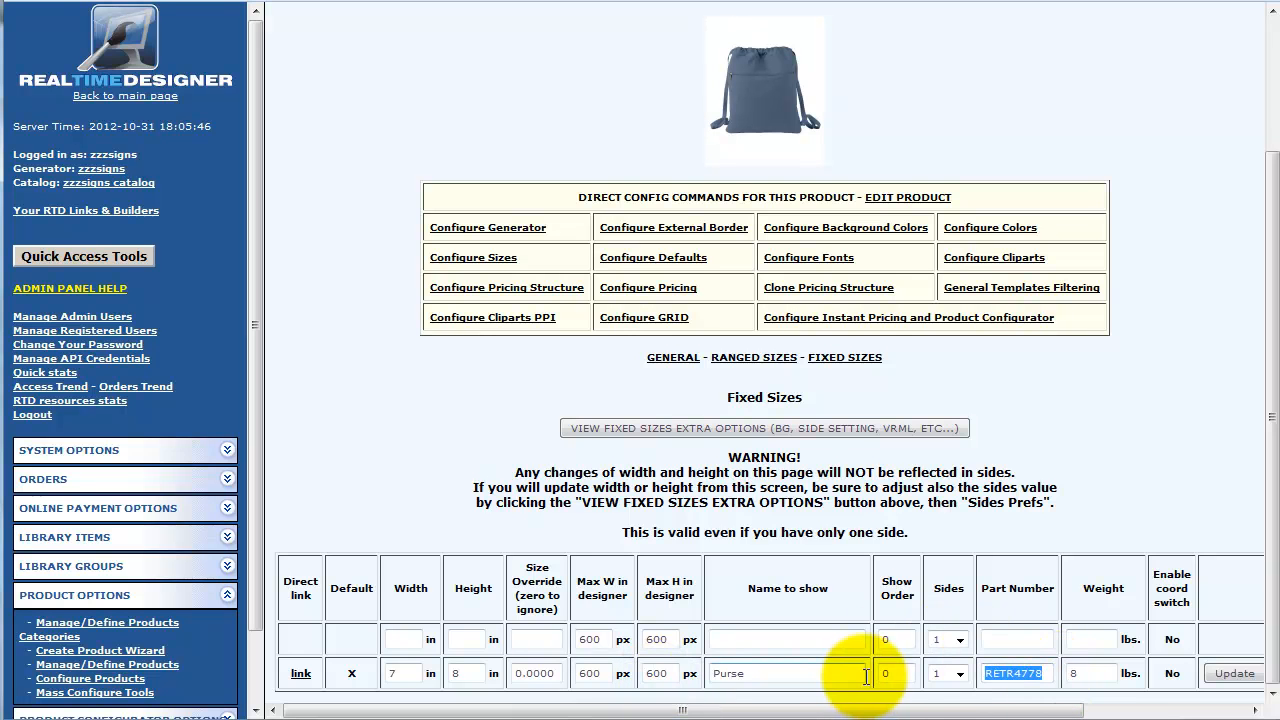
pyautogui.write('Purse')
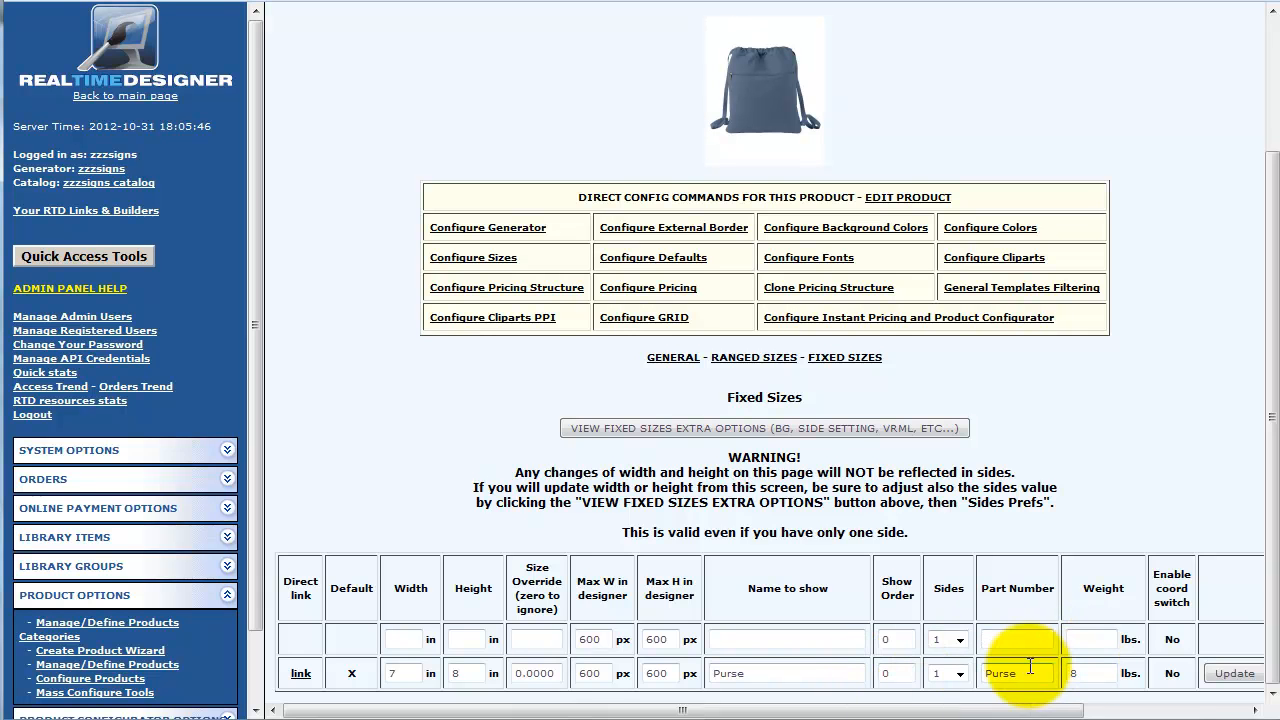
pyautogui.write('101')
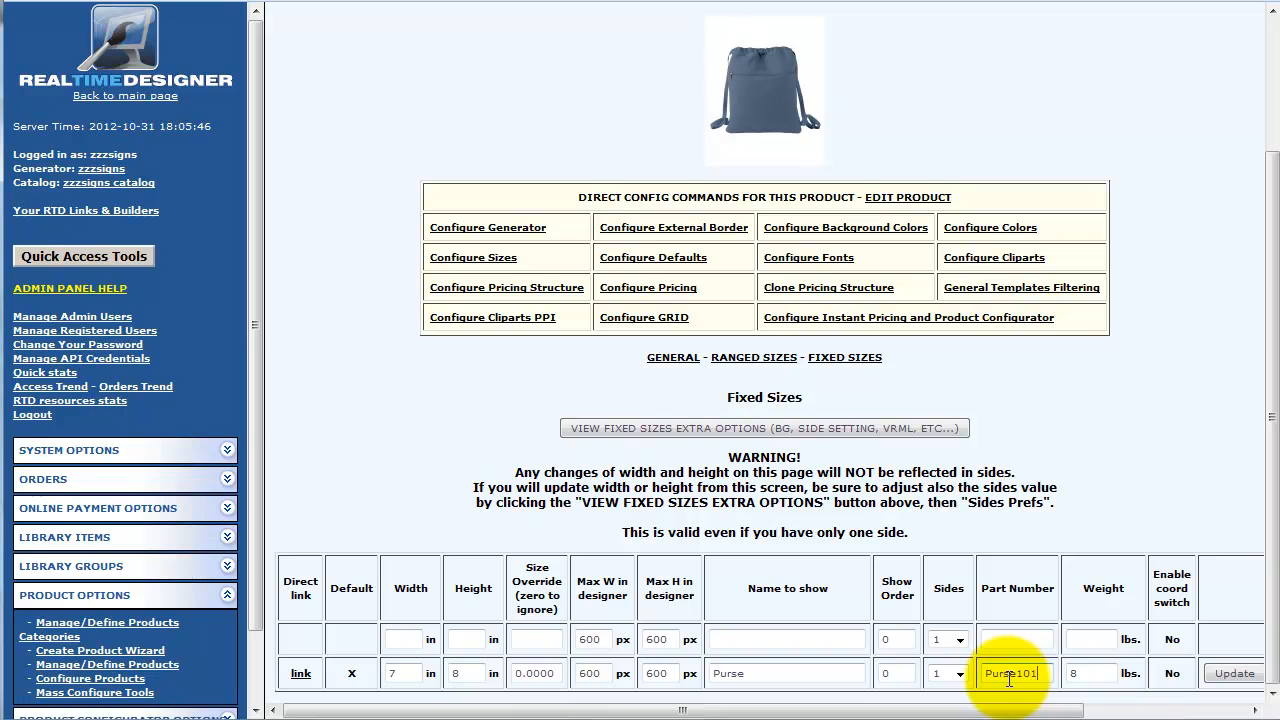
pyautogui.click(1230, 676)
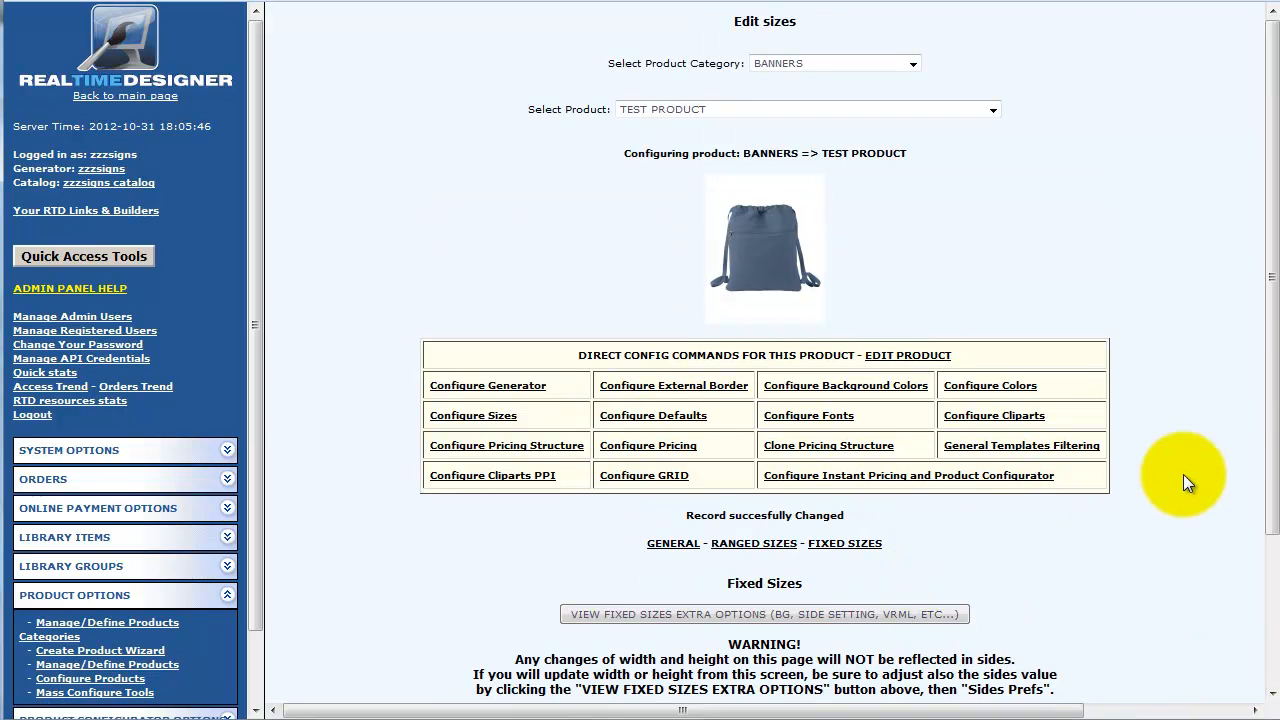
# Set the Purse size's maximum height in the designer to 750 px and save the row.
pyautogui.scroll(-2, 1195, 490)
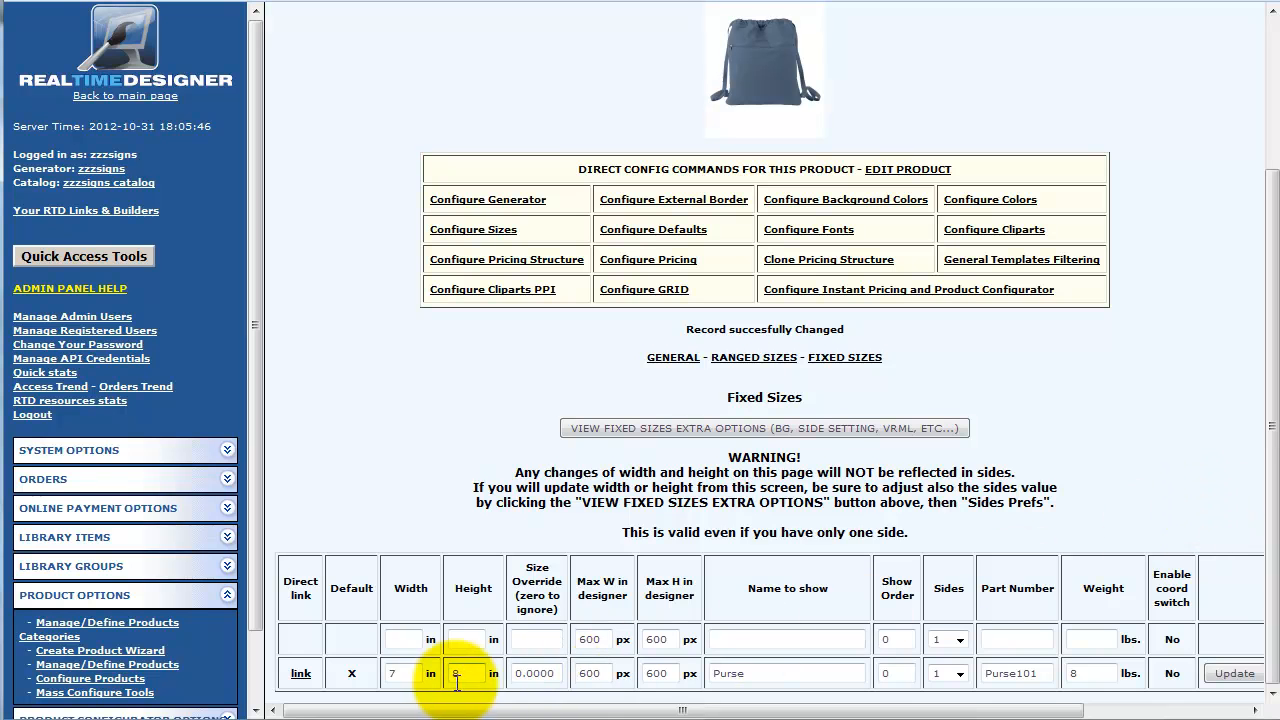
pyautogui.doubleClick(655, 673)
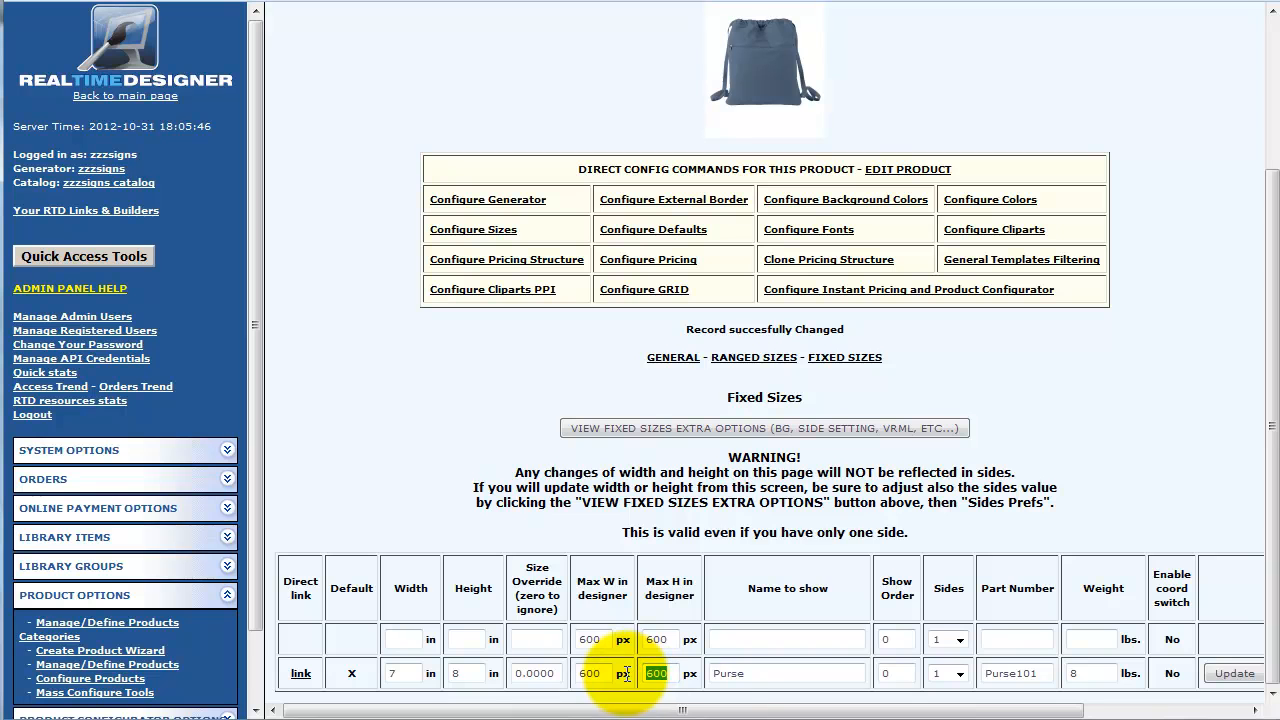
pyautogui.write('75')
pyautogui.click(603, 674)
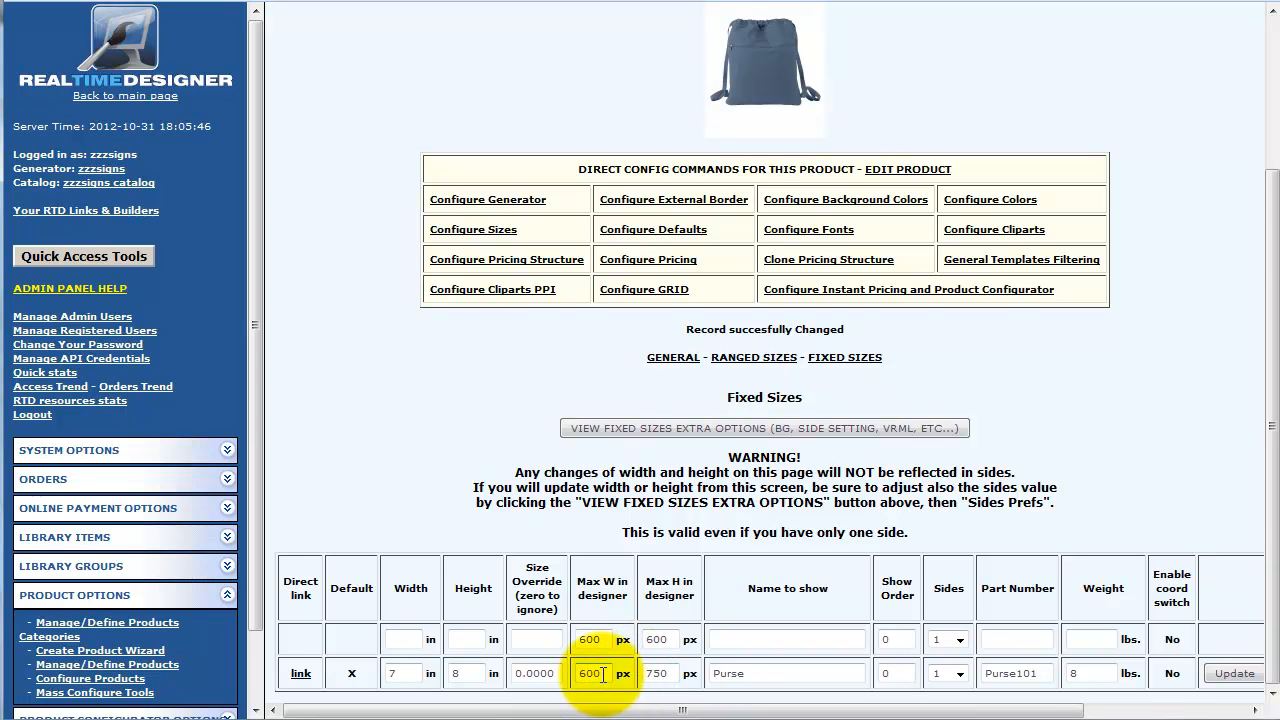
pyautogui.click(671, 676)
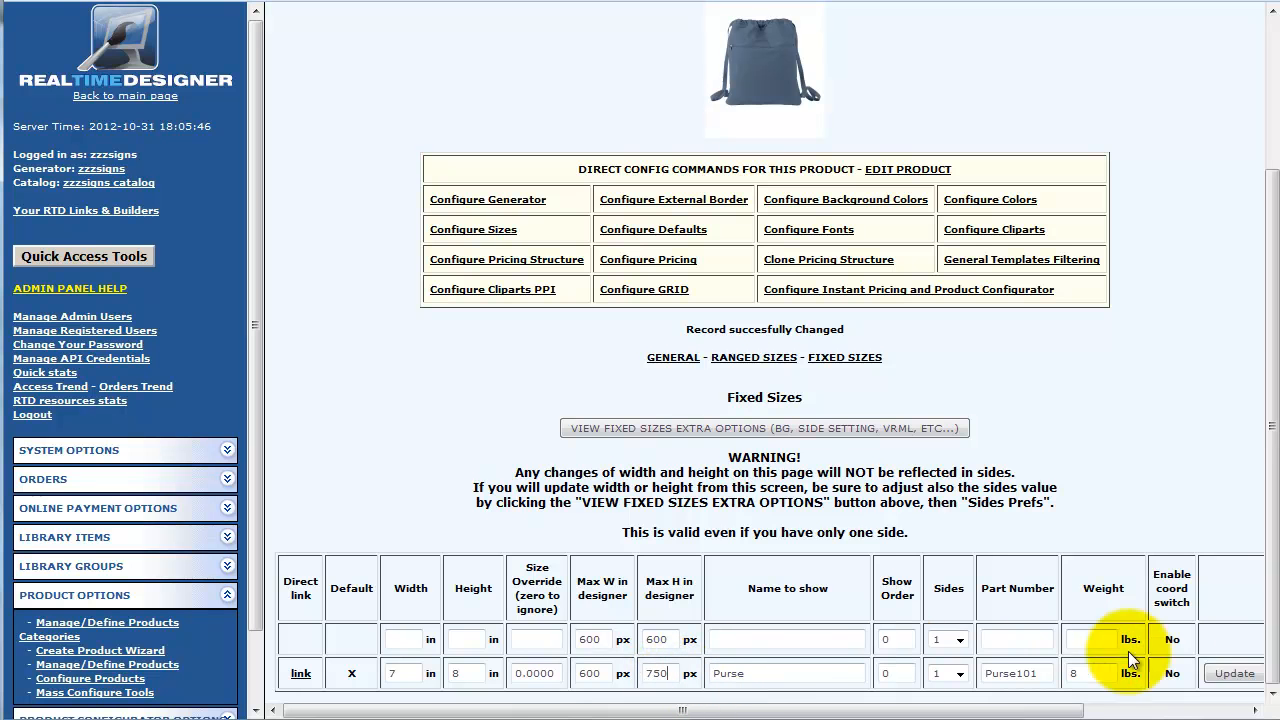
pyautogui.click(1228, 676)
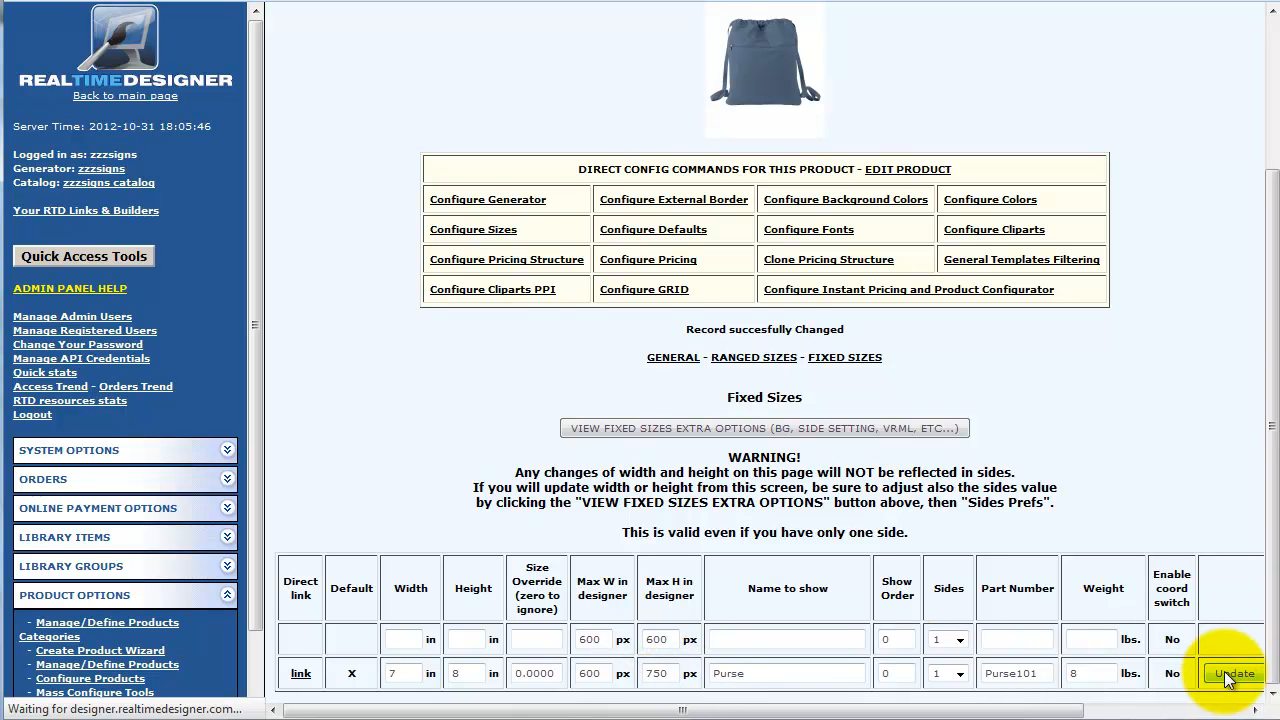
pyautogui.moveTo(1272, 408); pyautogui.dragTo(1234, 651)
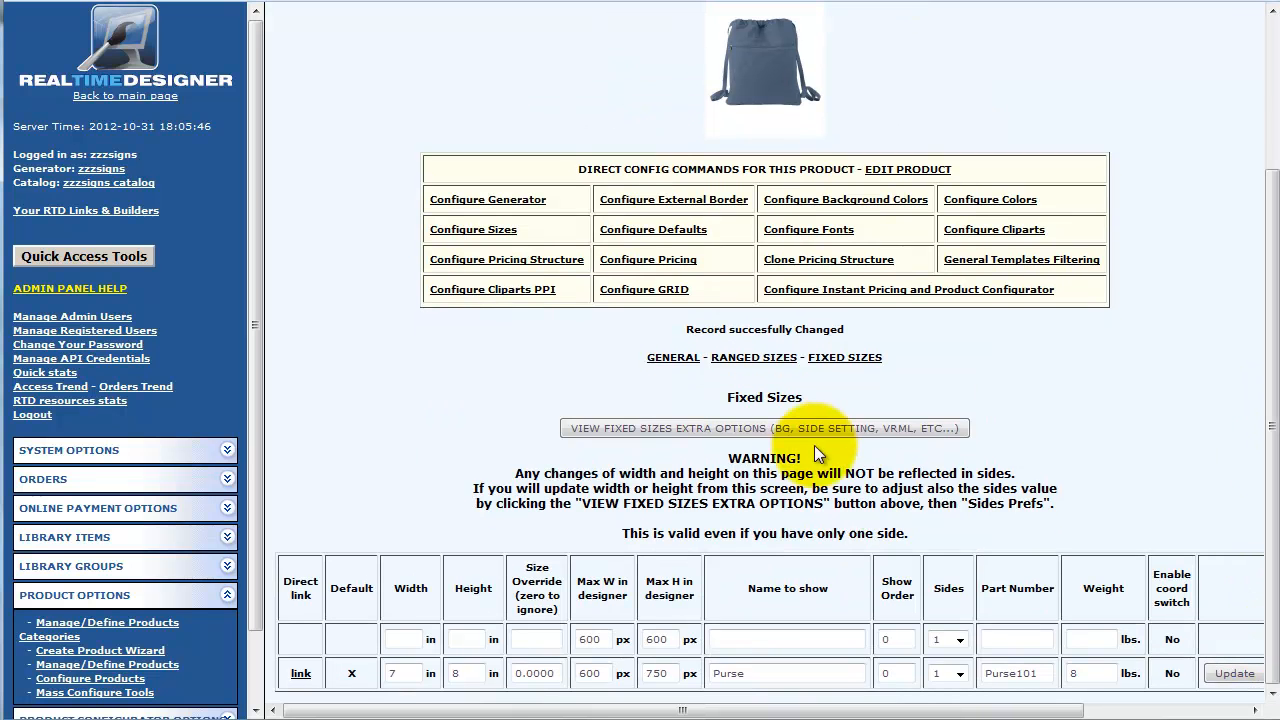
# Open the side preferences of the Purse size from the fixed sizes extra options and delete the side 1 background image.
pyautogui.click(717, 431)
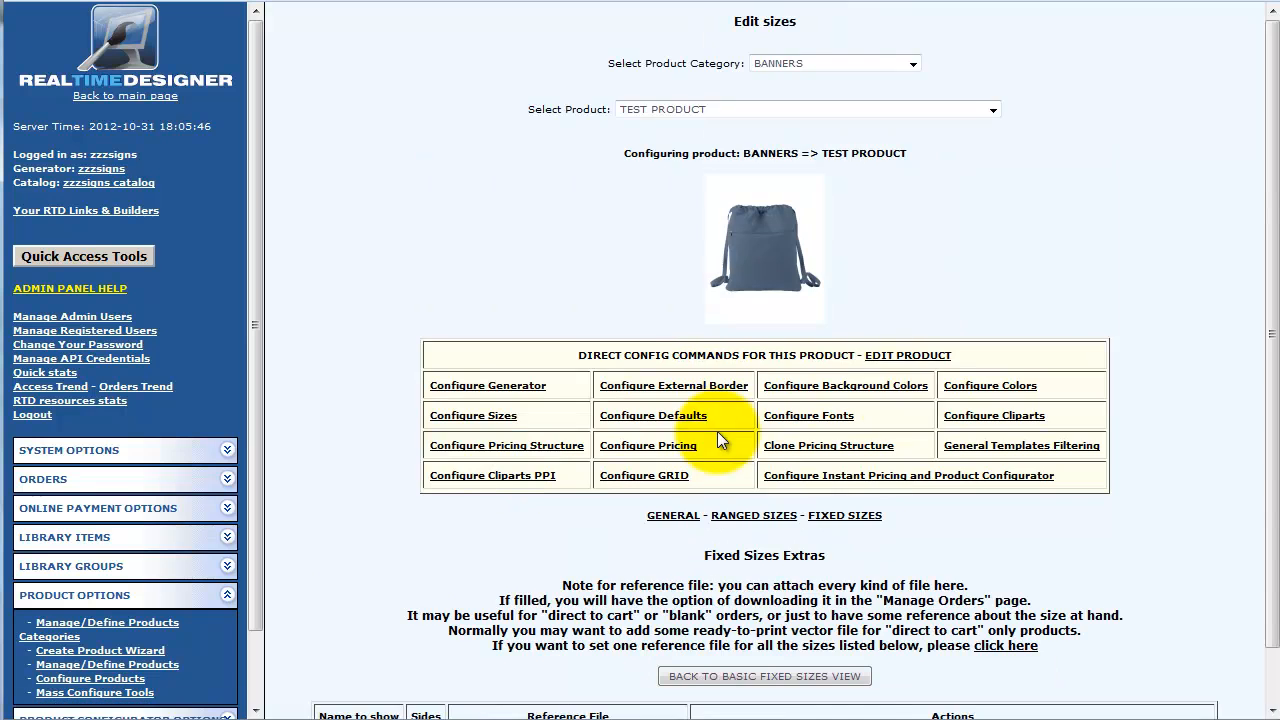
pyautogui.scroll(-1, 1268, 495)
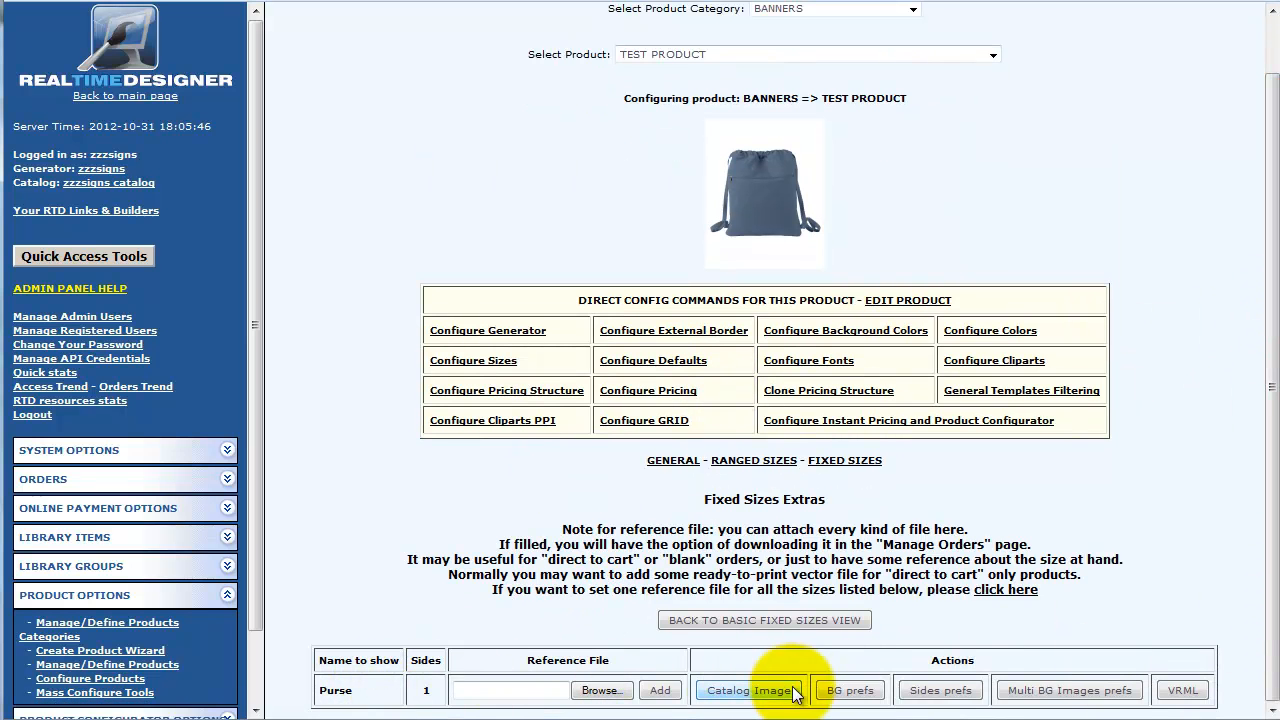
pyautogui.click(963, 694)
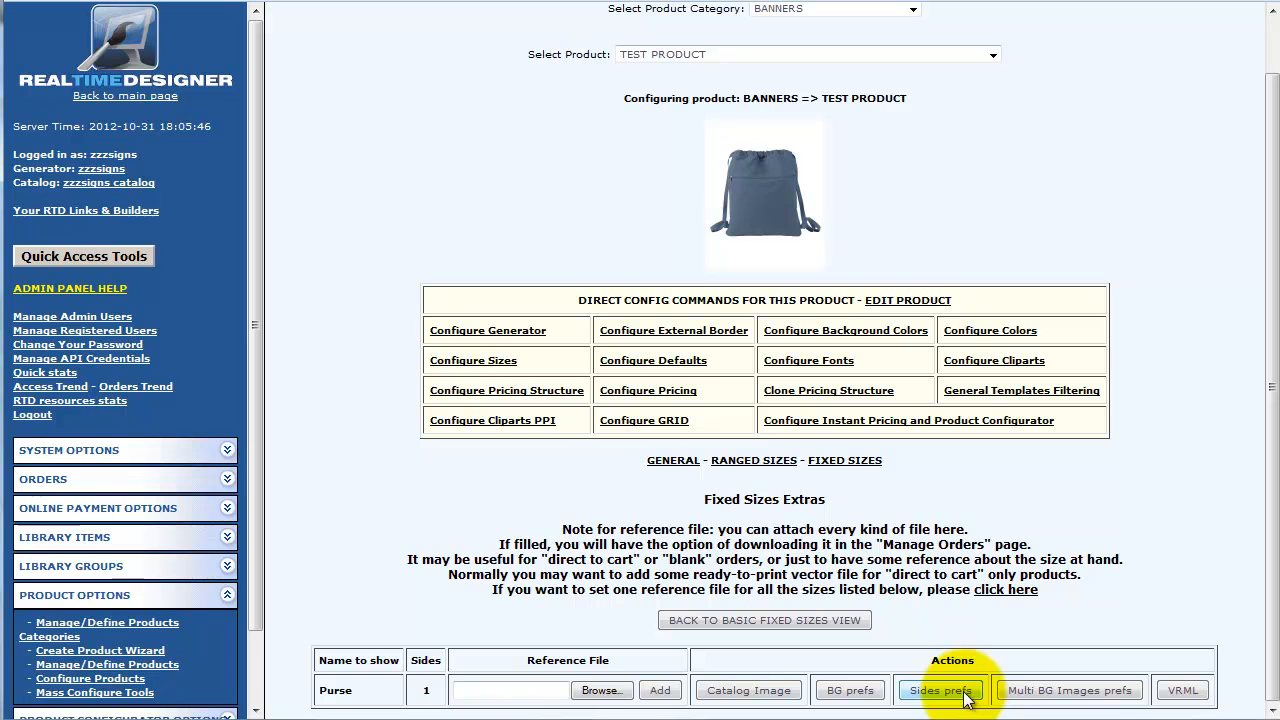
pyautogui.click(940, 690)
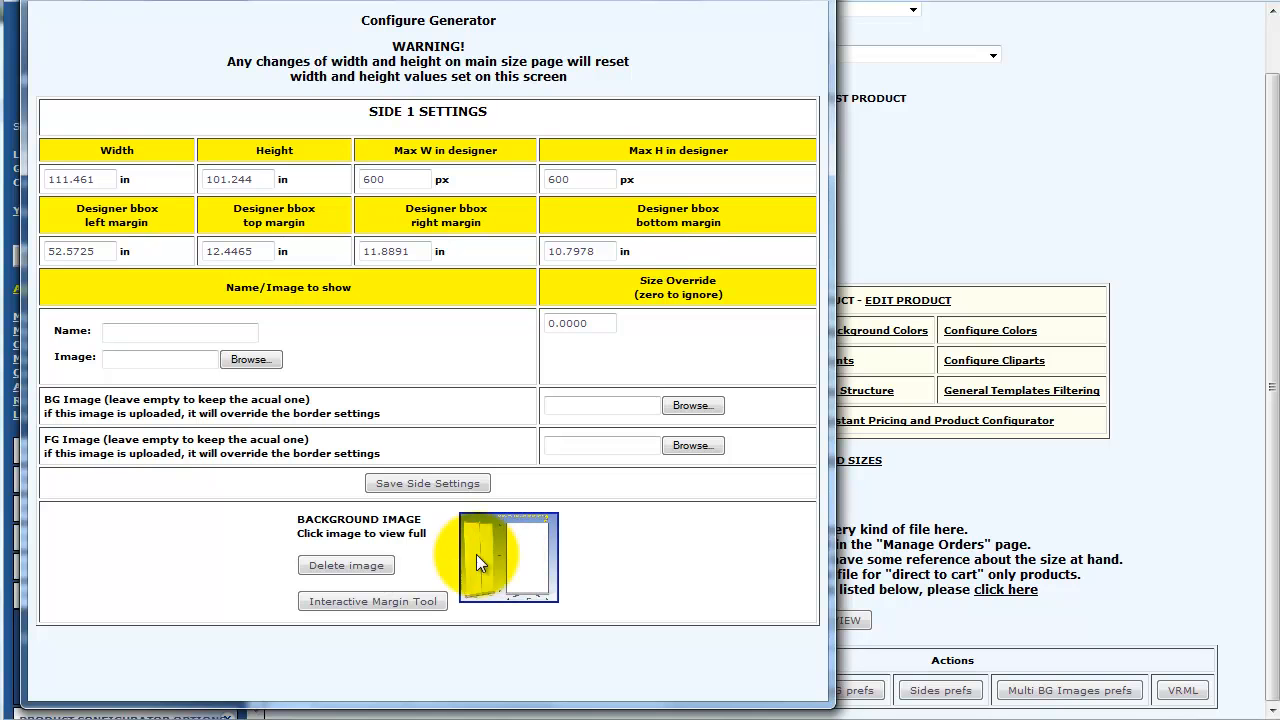
pyautogui.click(350, 565)
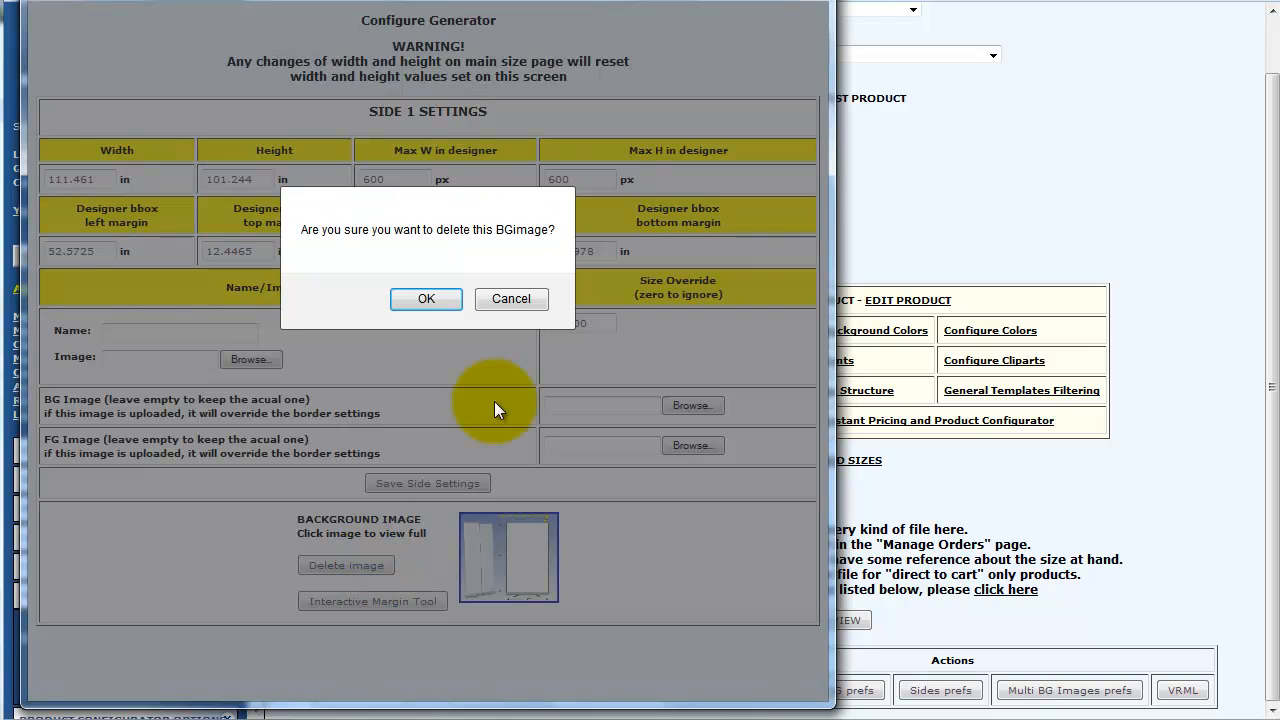
pyautogui.click(426, 299)
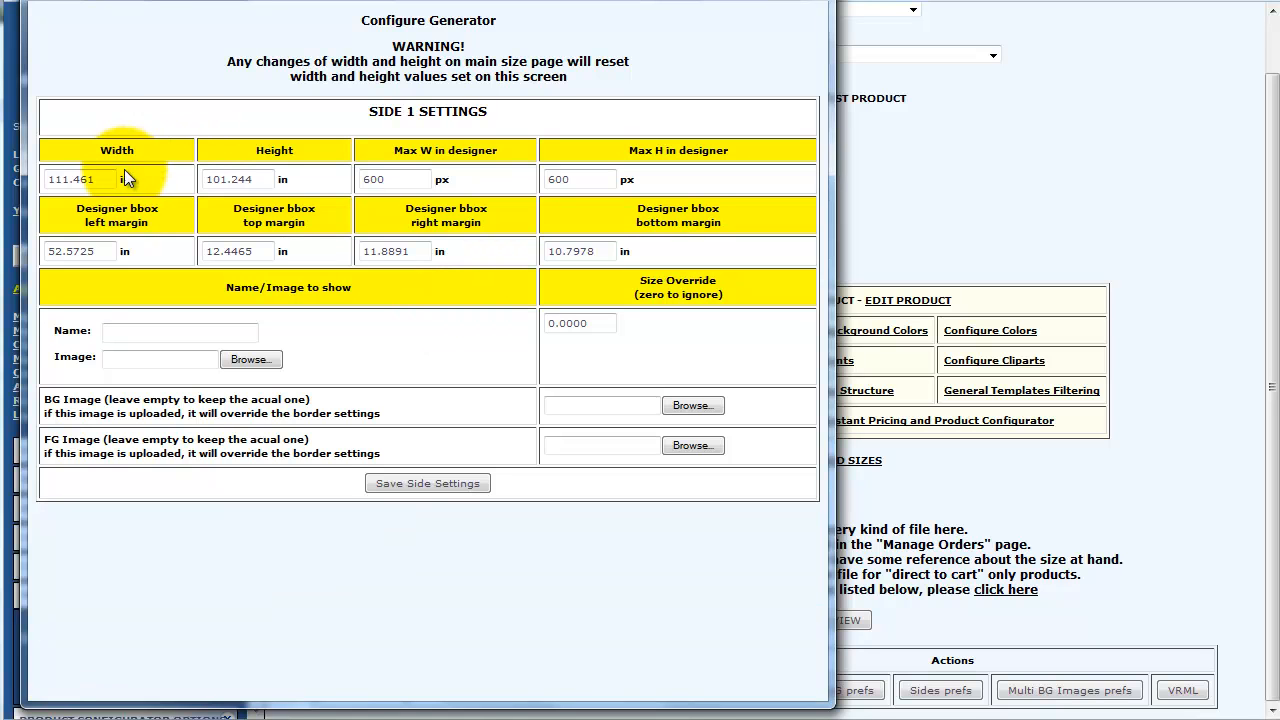
# Switch to CorelDRAW to check the overall size of the backpack artwork, and return to the side 1 settings.
pyautogui.moveTo(100, 179); pyautogui.dragTo(8, 178)
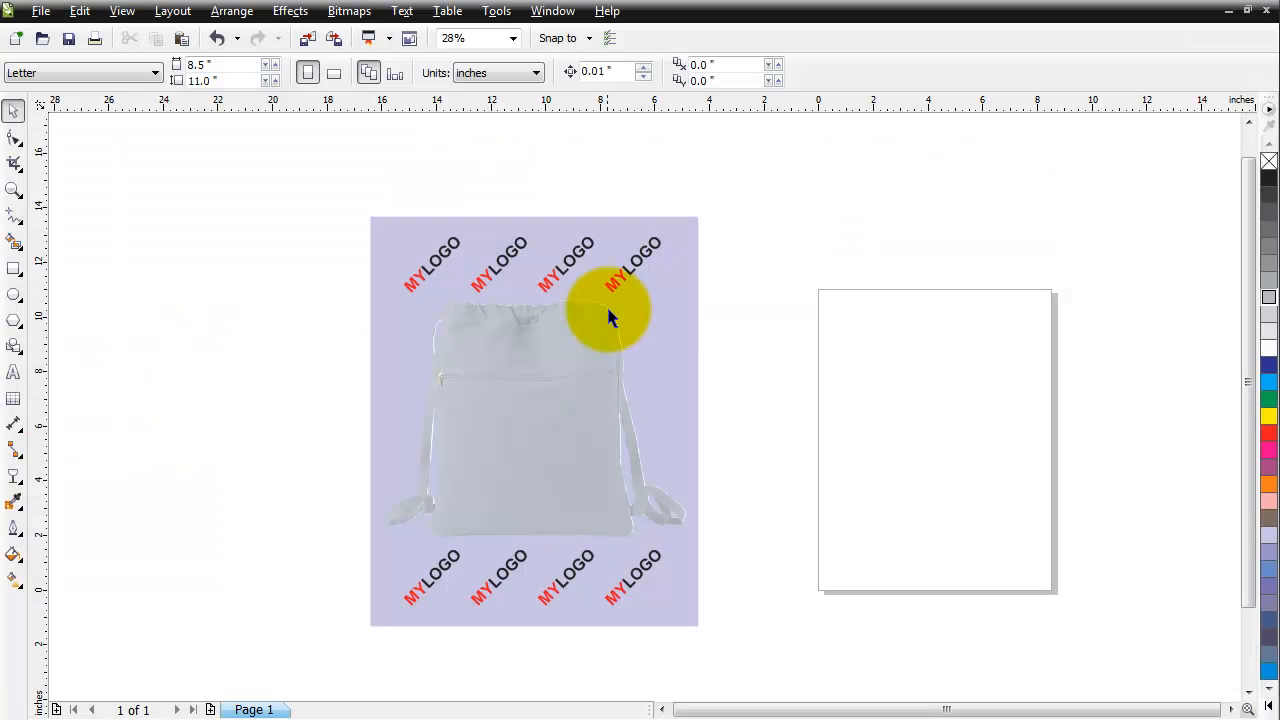
pyautogui.click(679, 308)
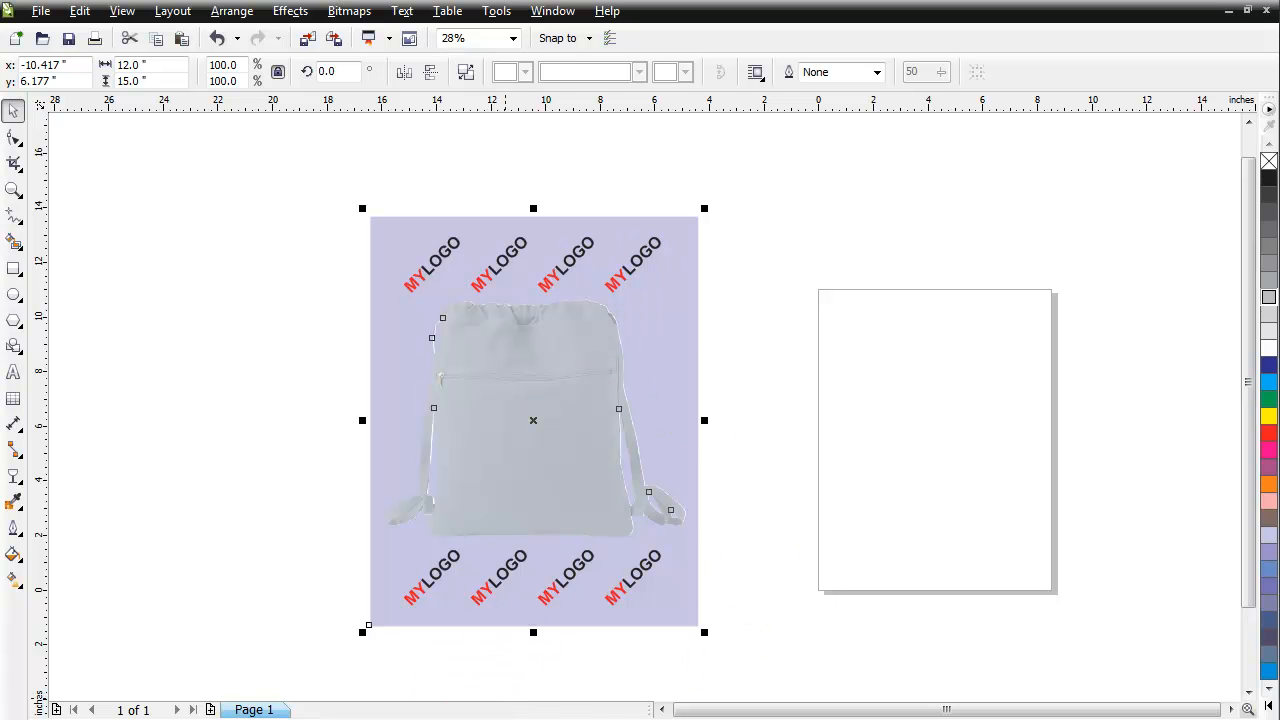
pyautogui.moveTo(393, 567); pyautogui.dragTo(393, 567)
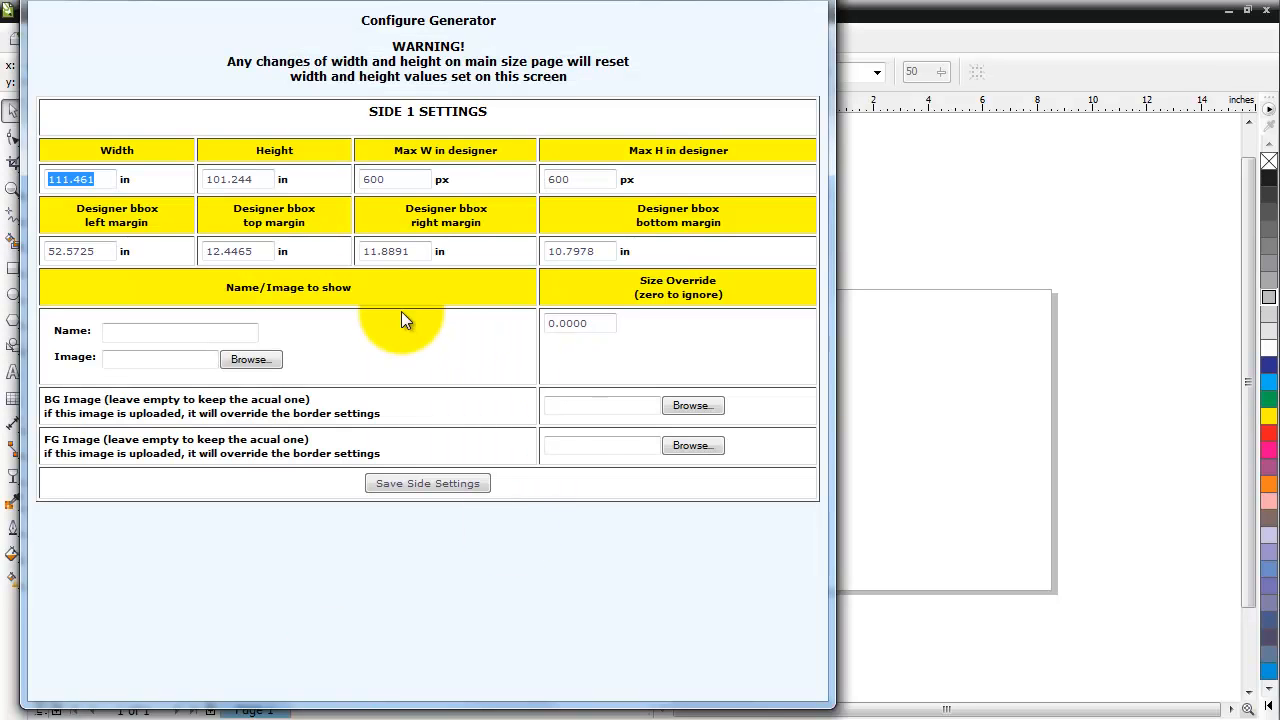
# Set side 1 to 12 in wide and 15 in high, with a maximum designer height of 750 px.
pyautogui.click(107, 179)
pyautogui.doubleClick(107, 179)
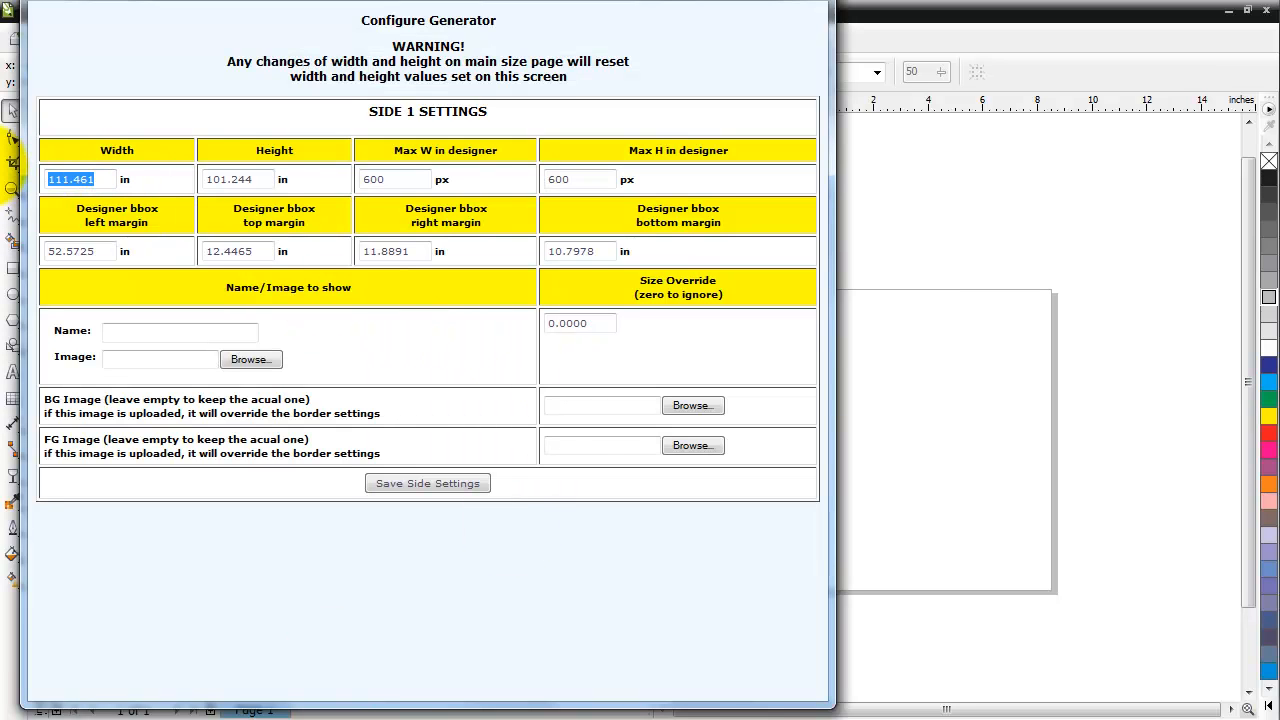
pyautogui.write('12')
pyautogui.click(240, 178)
pyautogui.doubleClick(240, 178)
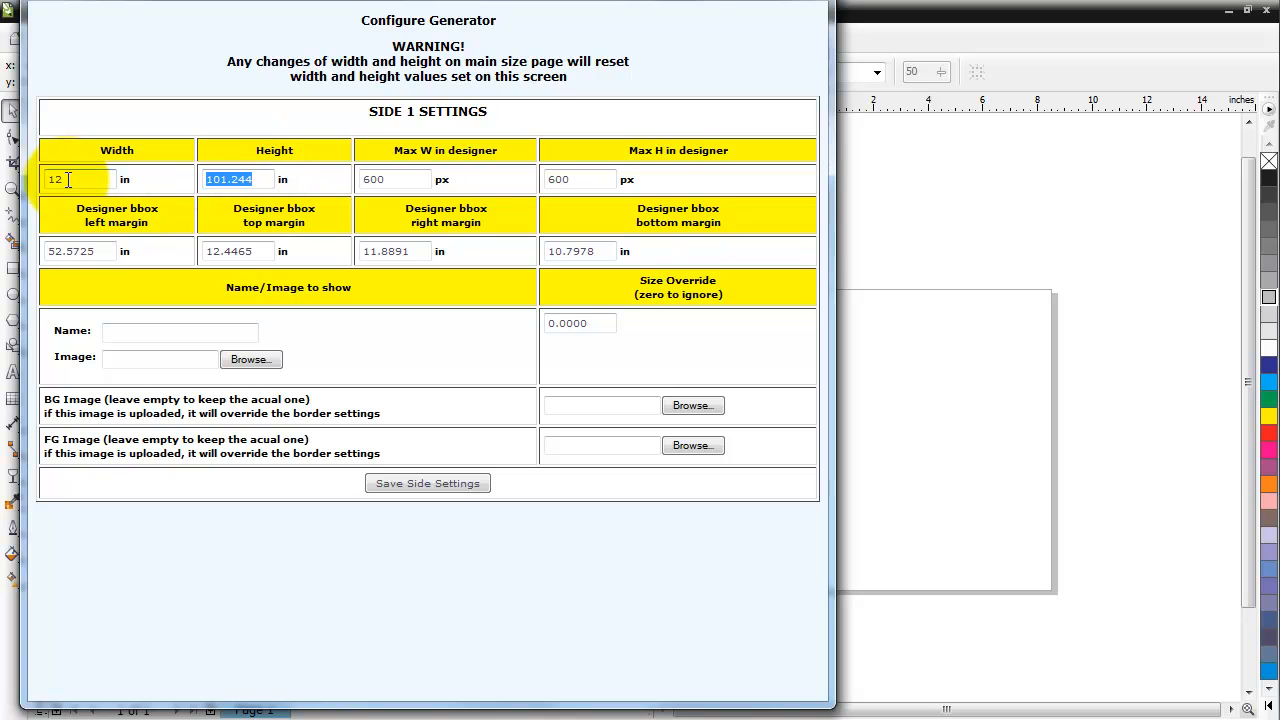
pyautogui.write('15')
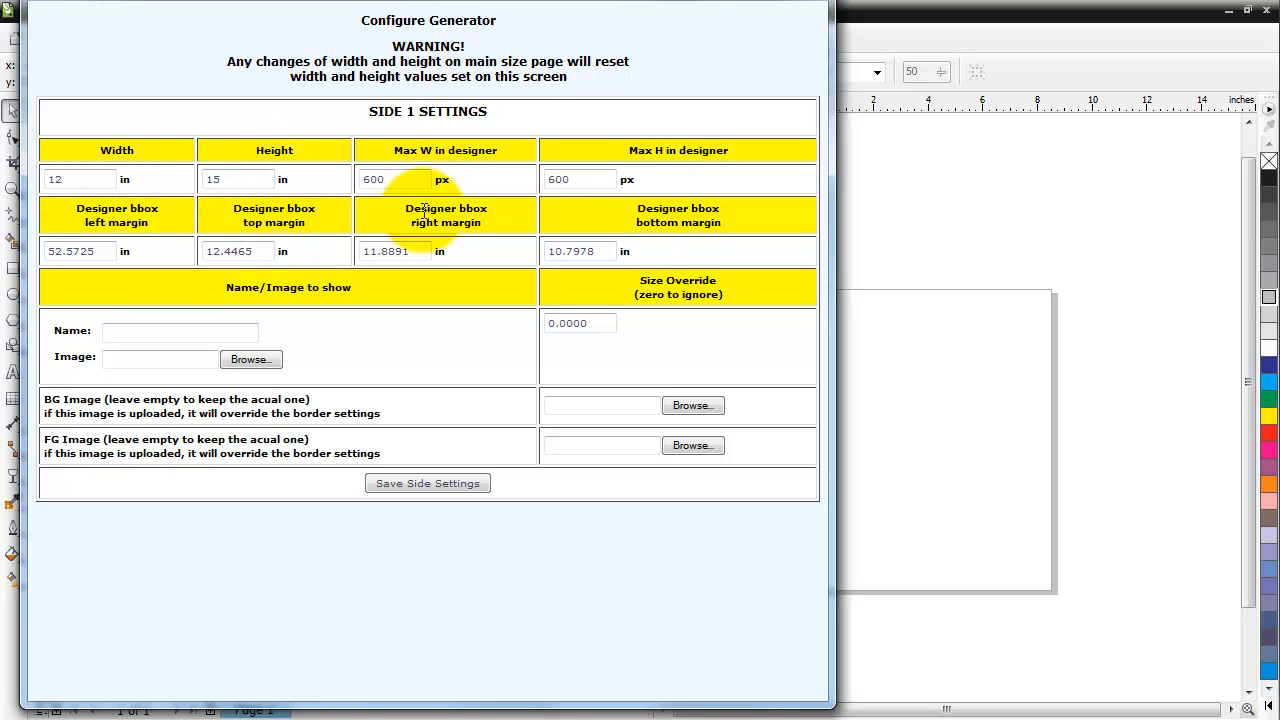
pyautogui.moveTo(562, 178); pyautogui.dragTo(481, 179)
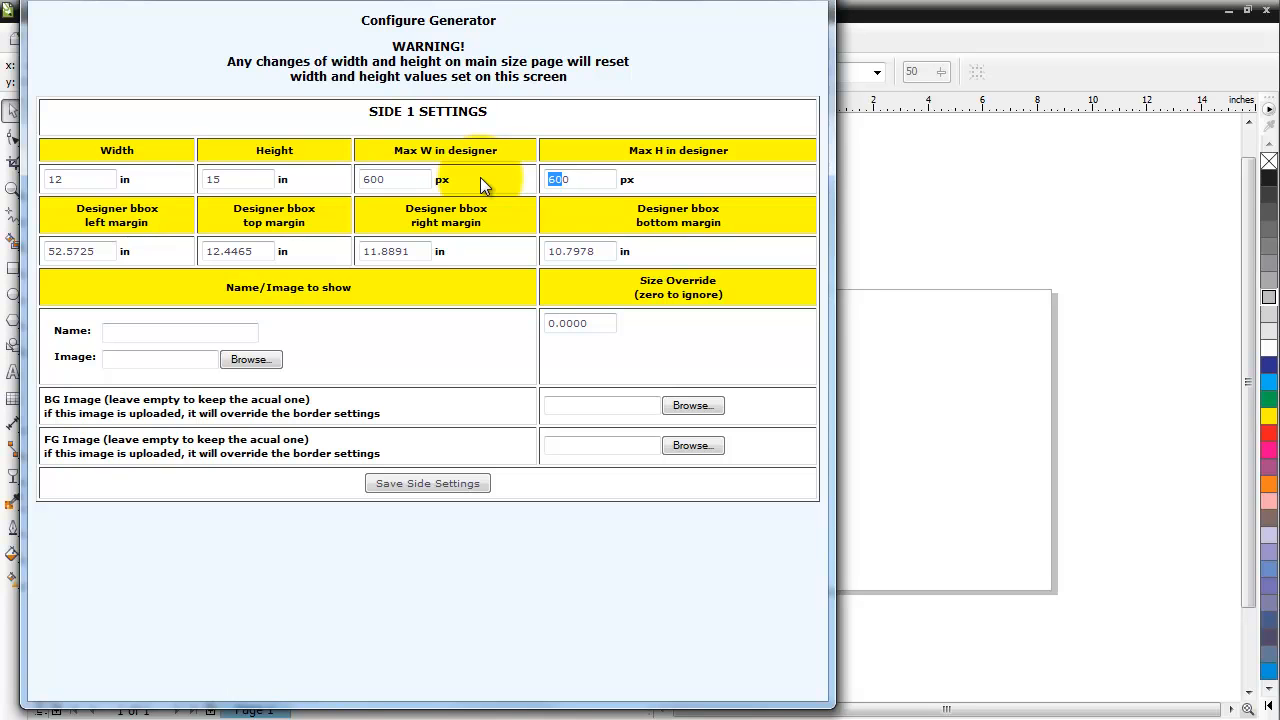
pyautogui.write('750')
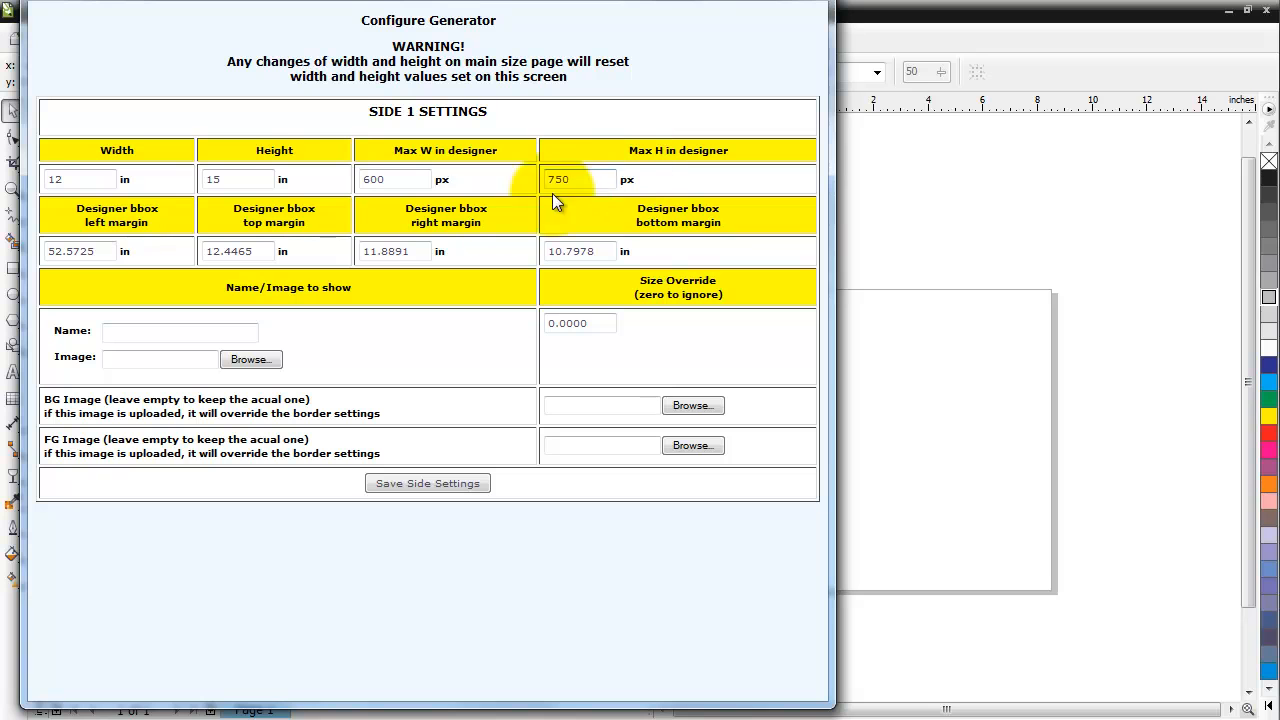
# Set the left, top, right and bottom designer bbox margins of side 1 to 0 in and save the side settings.
pyautogui.moveTo(111, 251); pyautogui.dragTo(4, 252)
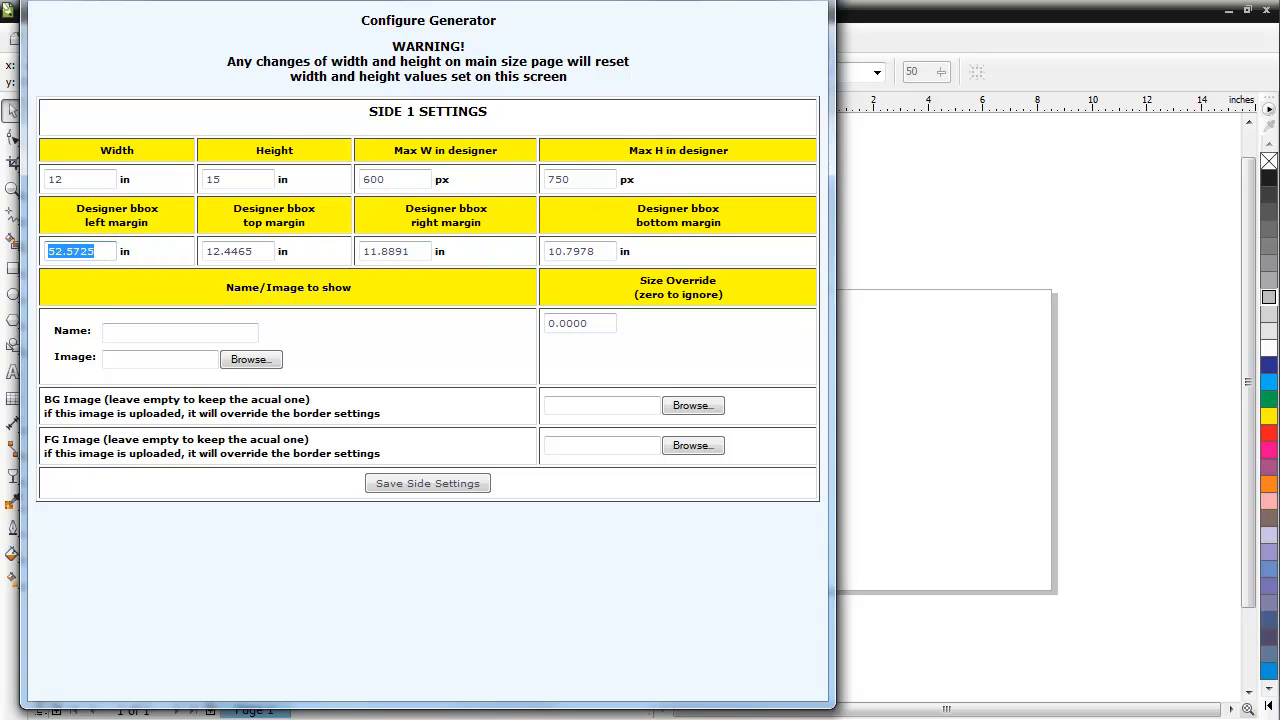
pyautogui.write('0')
pyautogui.moveTo(268, 252); pyautogui.dragTo(194, 252)
pyautogui.write('0')
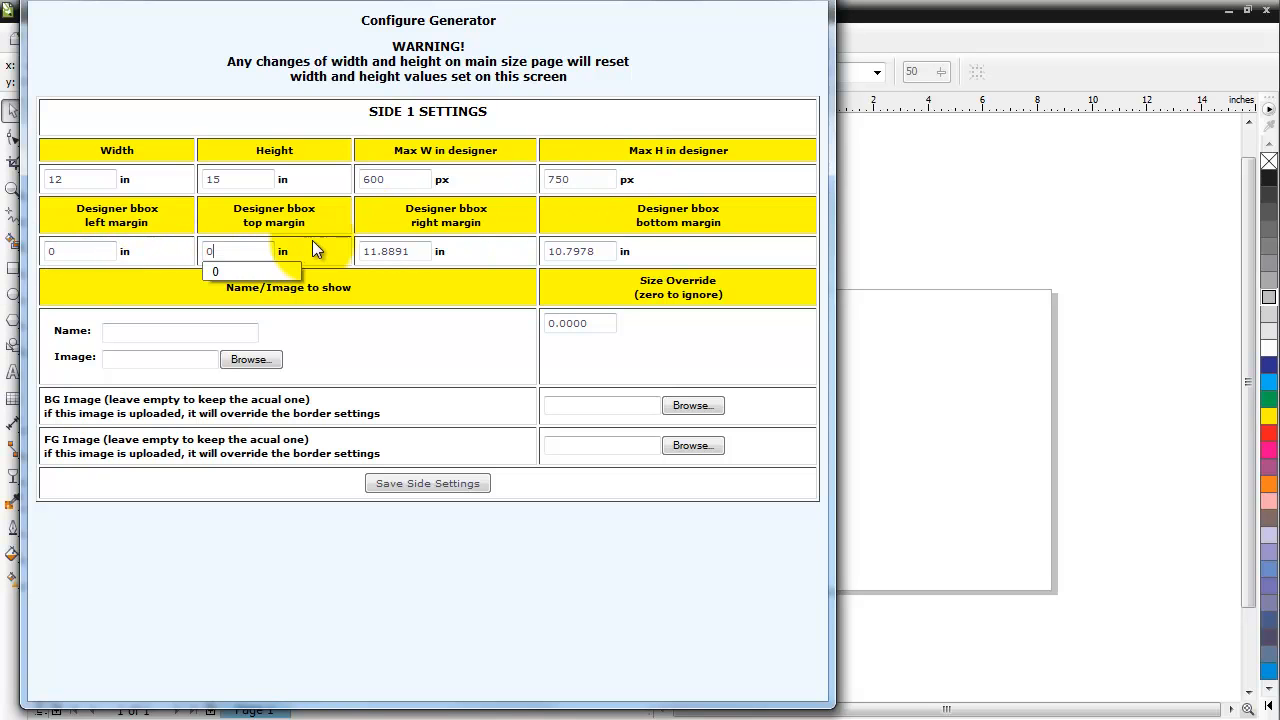
pyautogui.moveTo(408, 251); pyautogui.dragTo(287, 256)
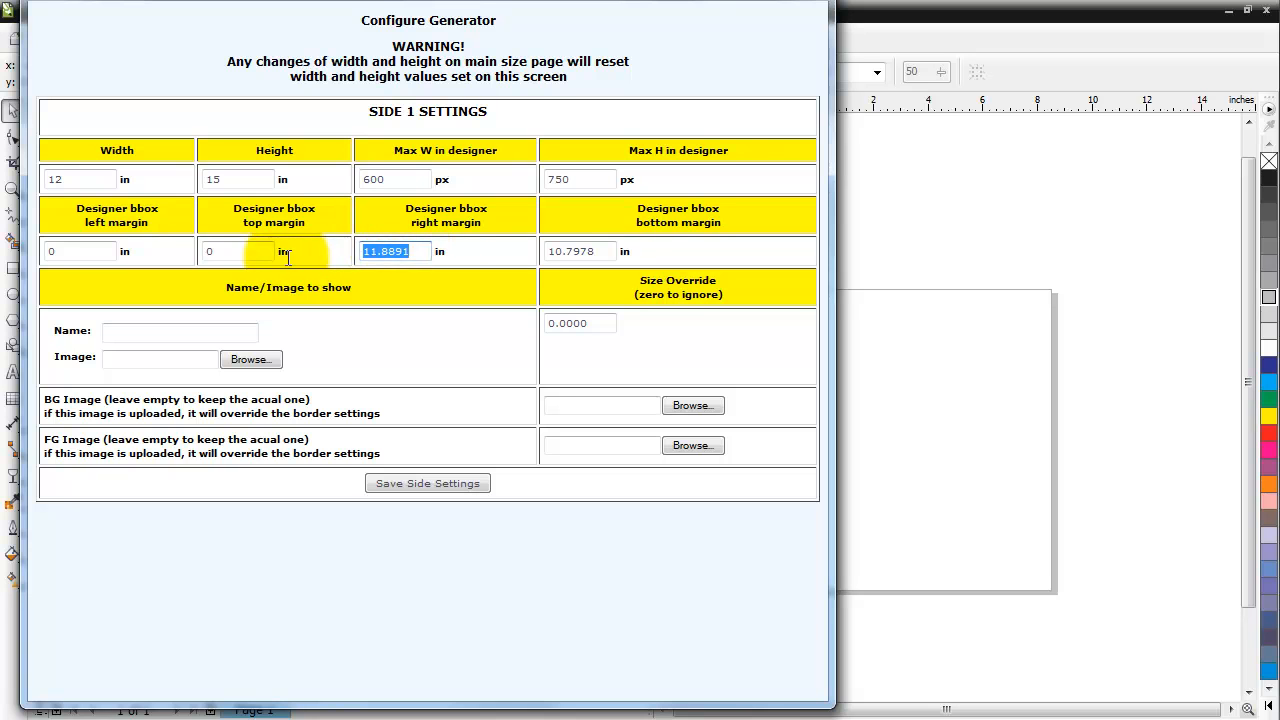
pyautogui.write('0')
pyautogui.moveTo(630, 251); pyautogui.dragTo(471, 258)
pyautogui.write('0')
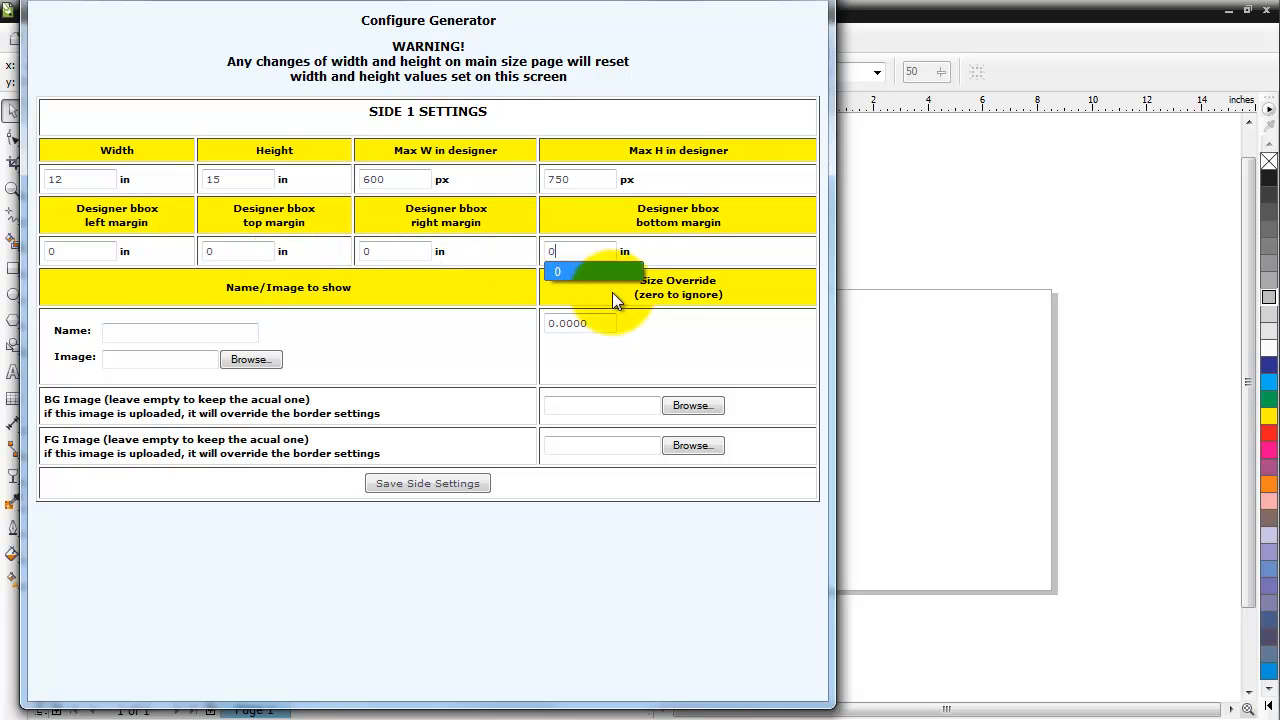
pyautogui.click(417, 484)
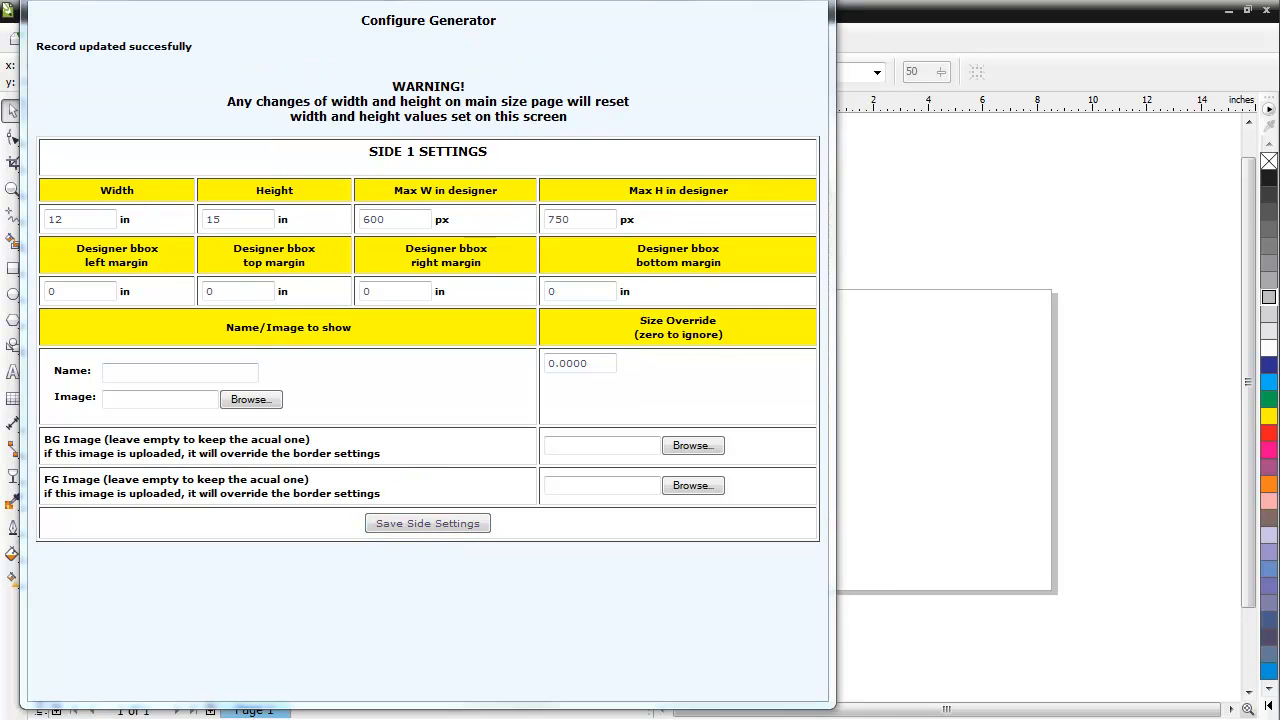
# Upload purse_foreground.png from the temp folder as the side 1 foreground image and save the side settings.
pyautogui.click(722, 719)
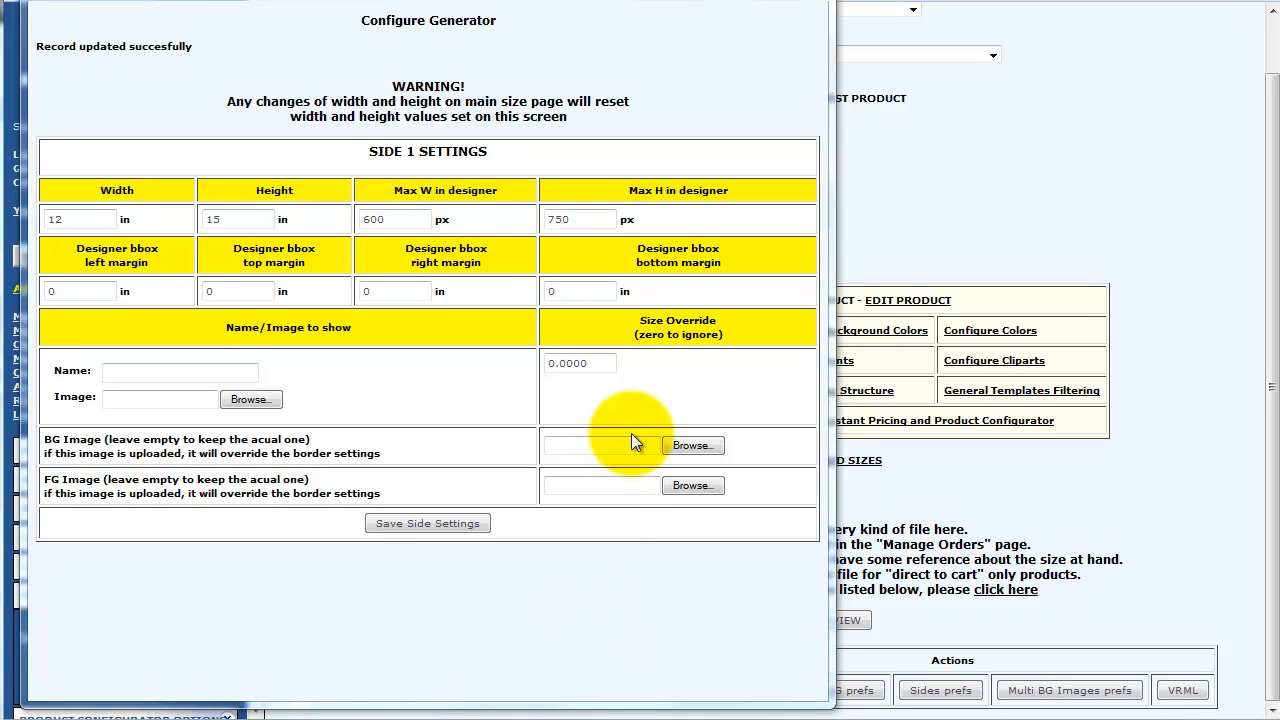
pyautogui.click(692, 486)
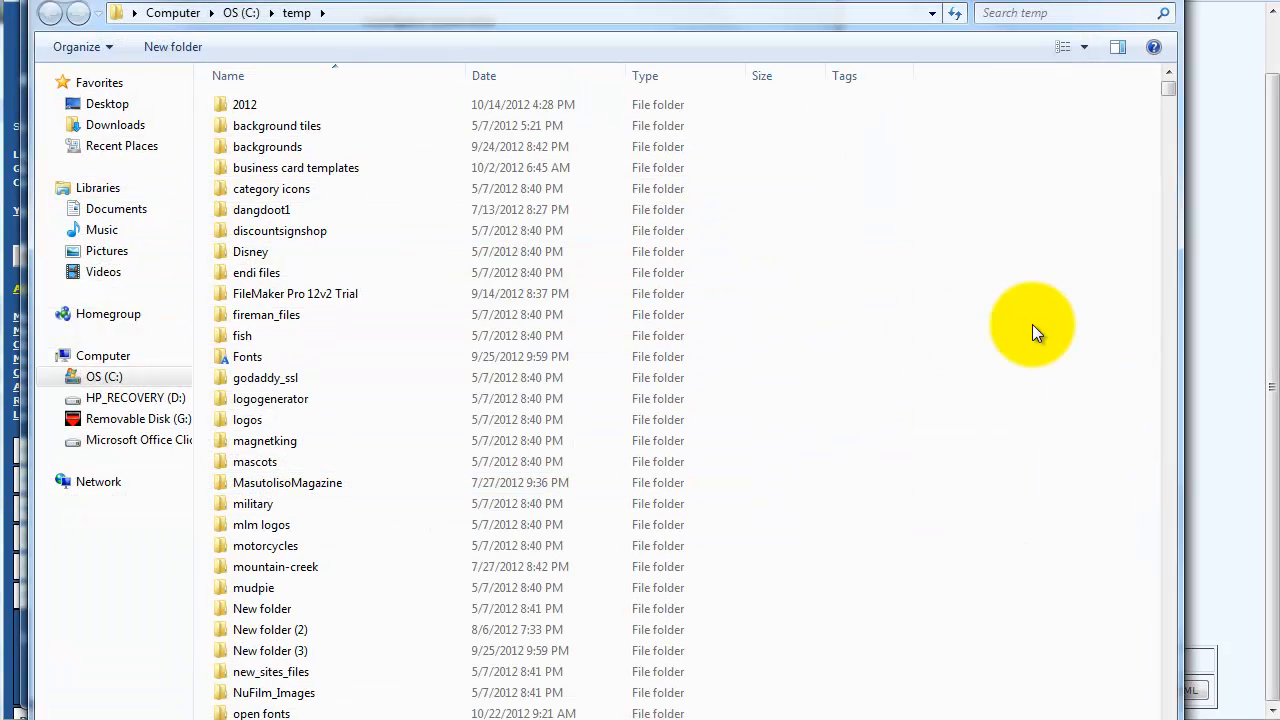
pyautogui.write('pum')
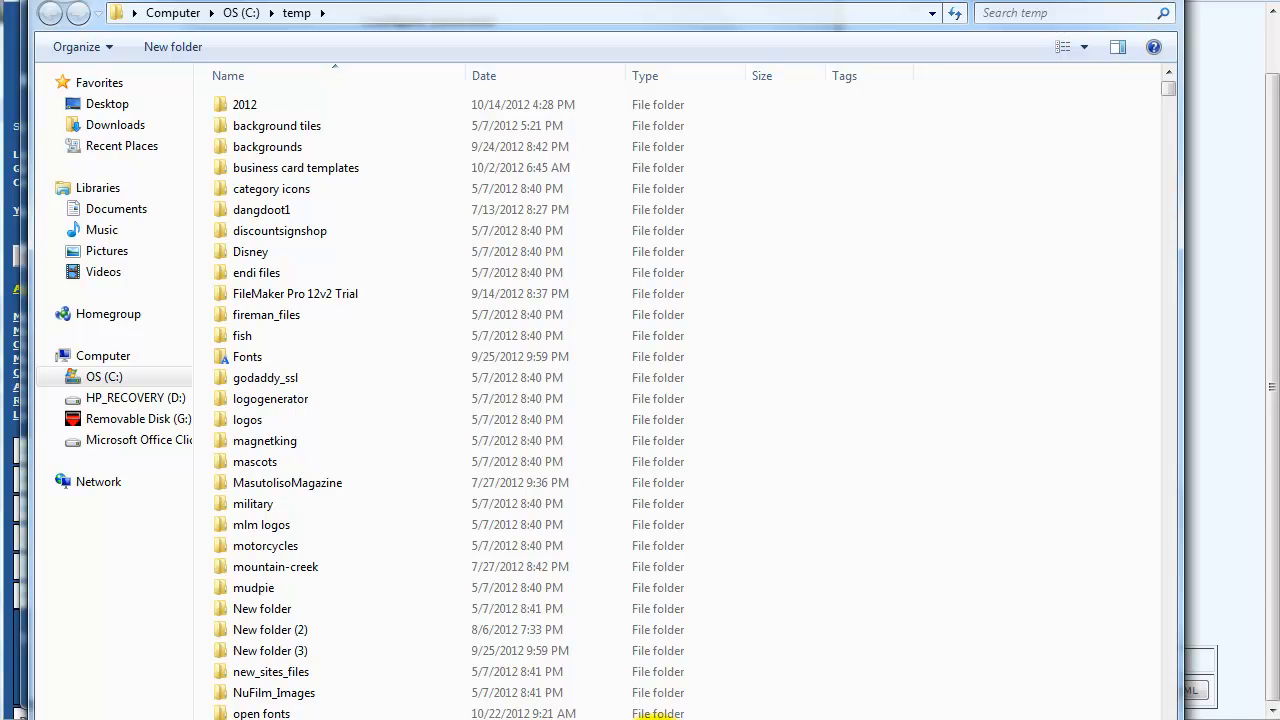
pyautogui.moveTo(505, 718); pyautogui.dragTo(600, 658)
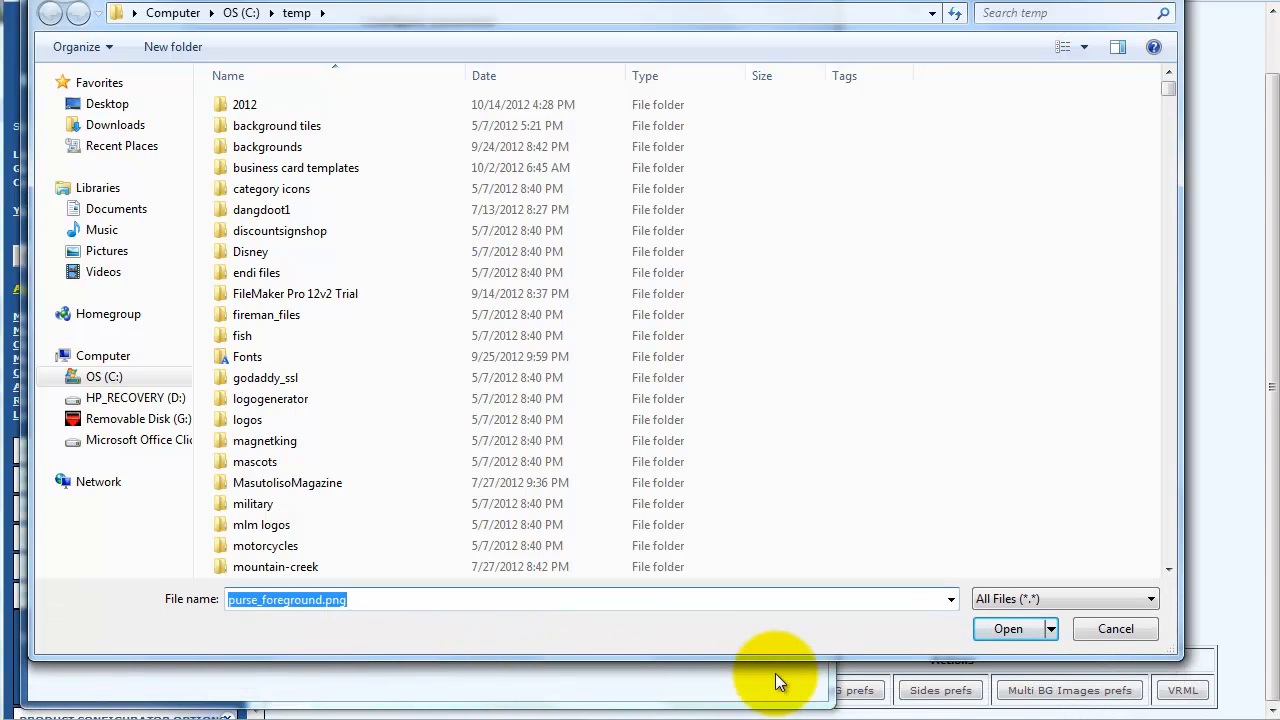
pyautogui.moveTo(365, 601); pyautogui.dragTo(233, 600)
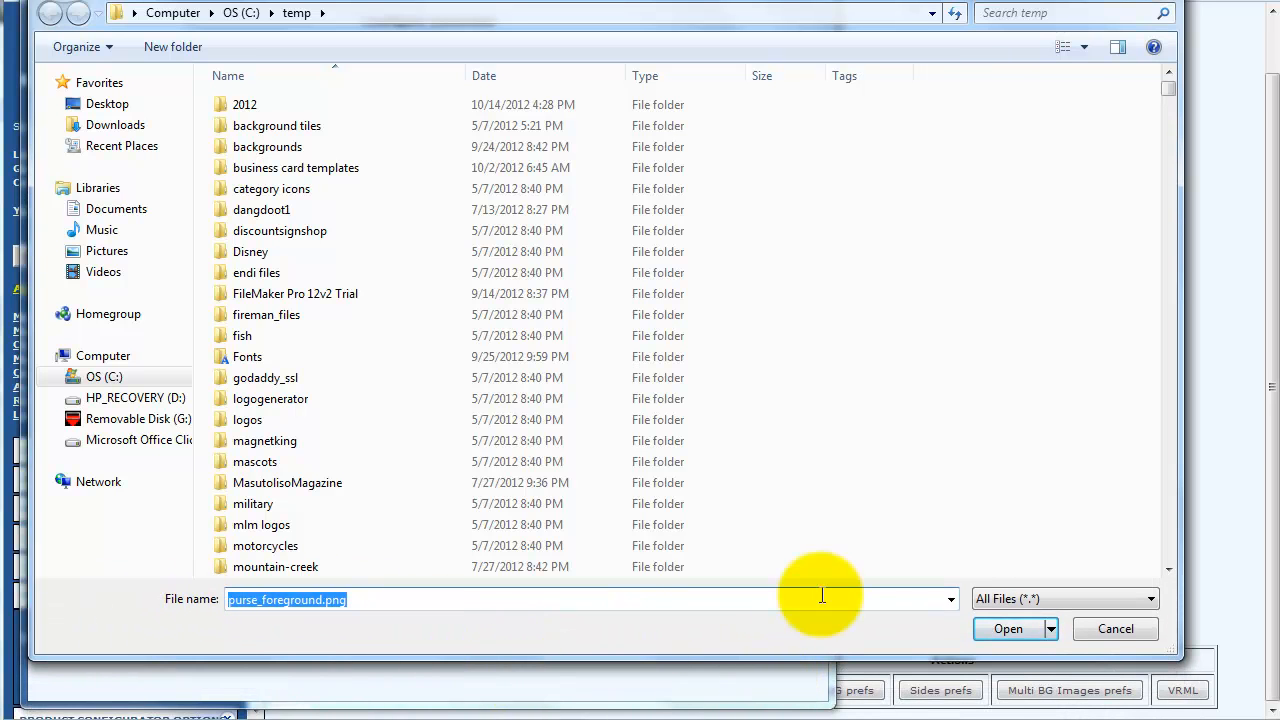
pyautogui.click(995, 627)
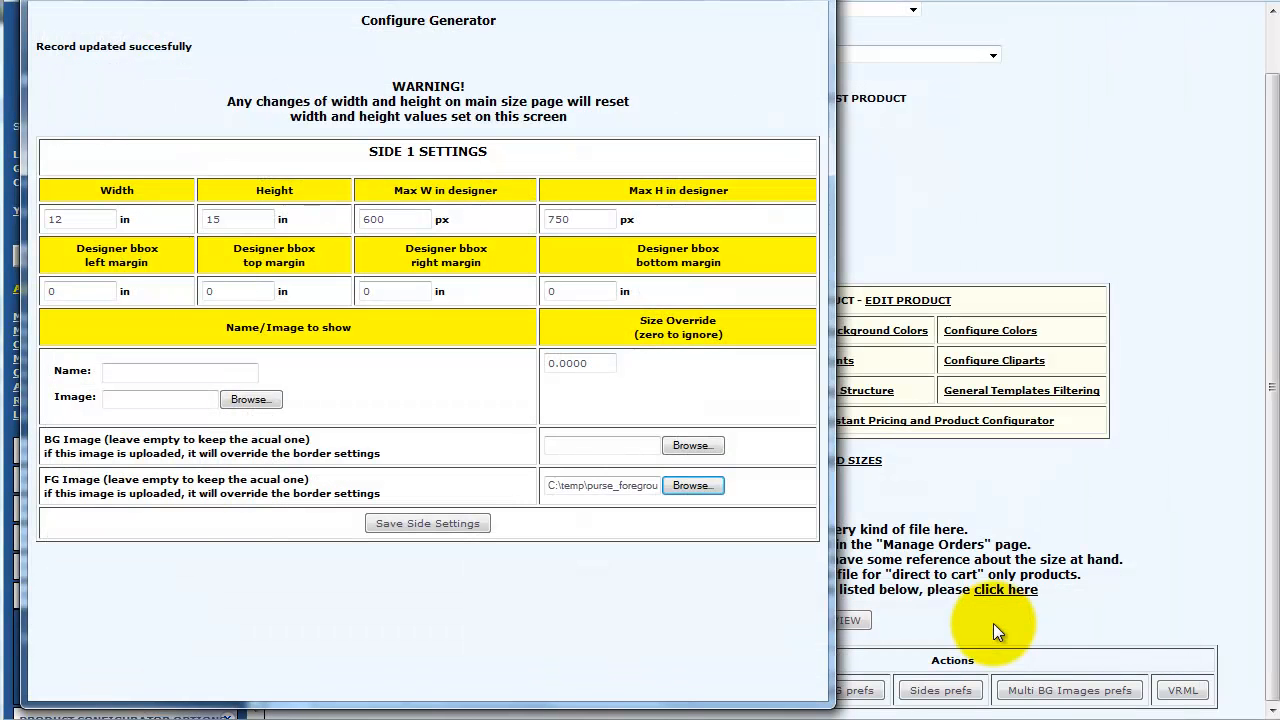
pyautogui.click(394, 521)
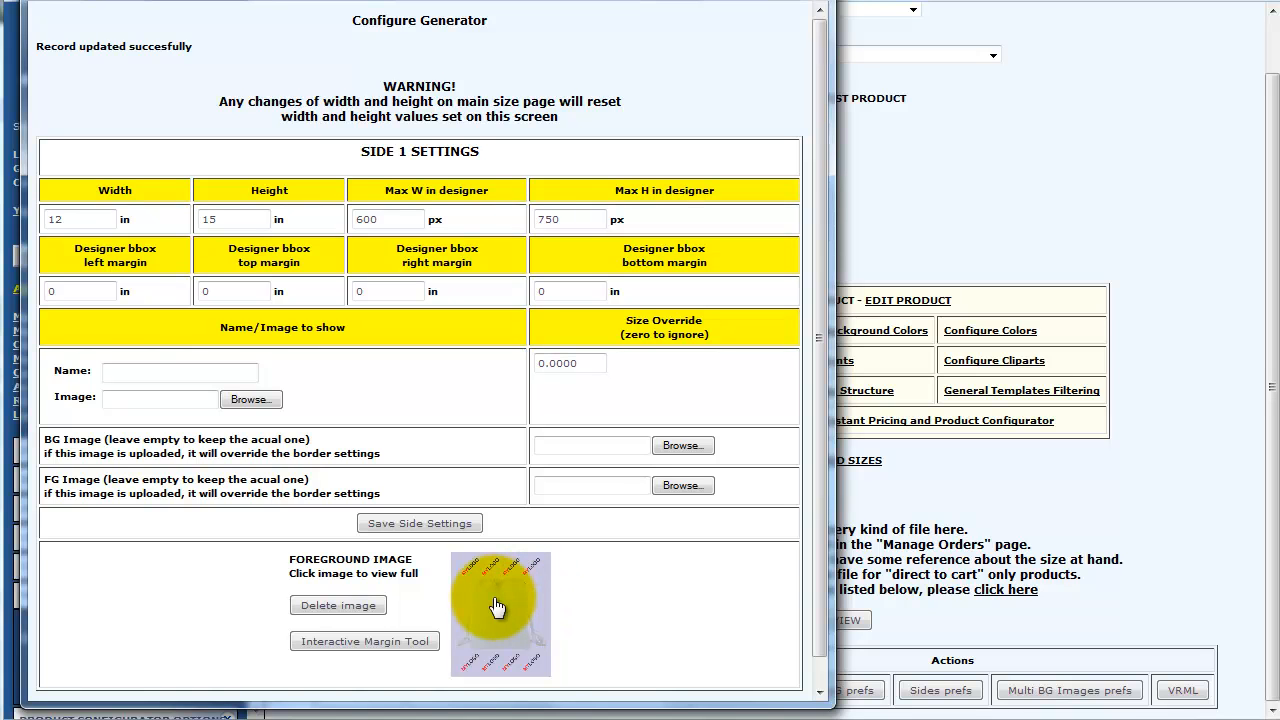
# Open the Interactive Margin Tool and shrink the printable area selection to about 152 x 190 px on the backpack's front.
pyautogui.click(395, 642)
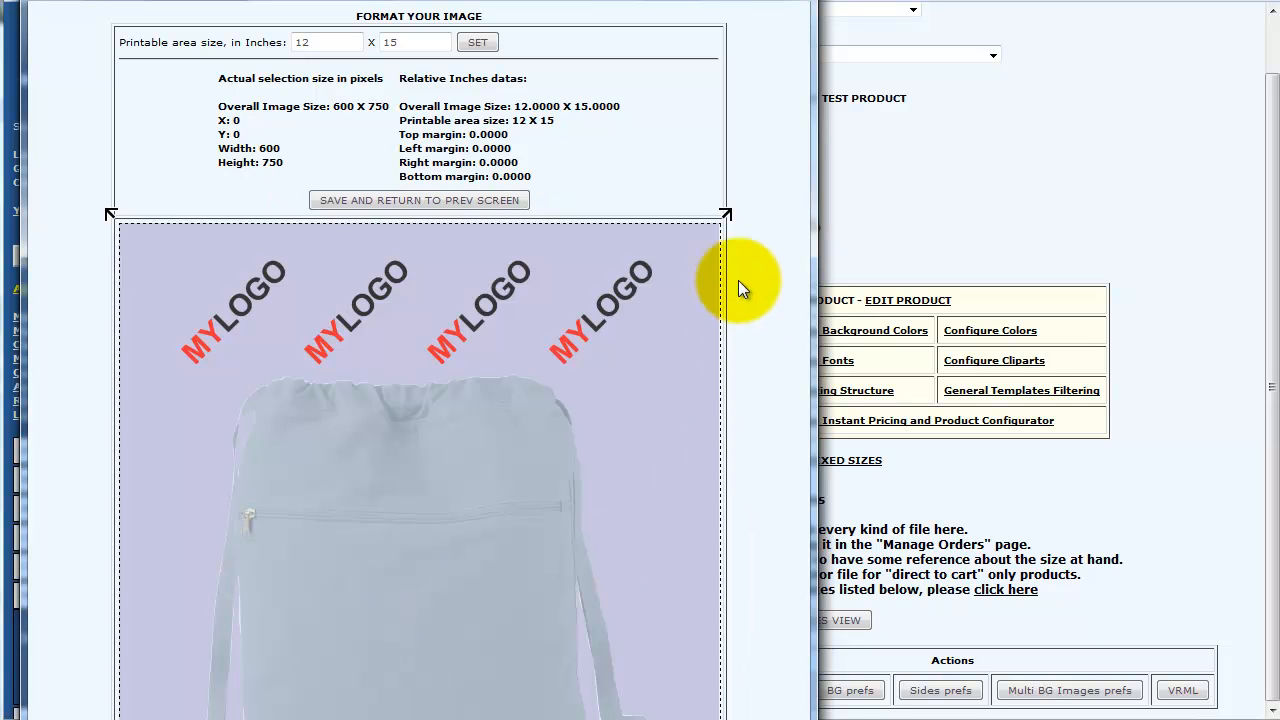
pyautogui.moveTo(722, 218); pyautogui.dragTo(546, 500)
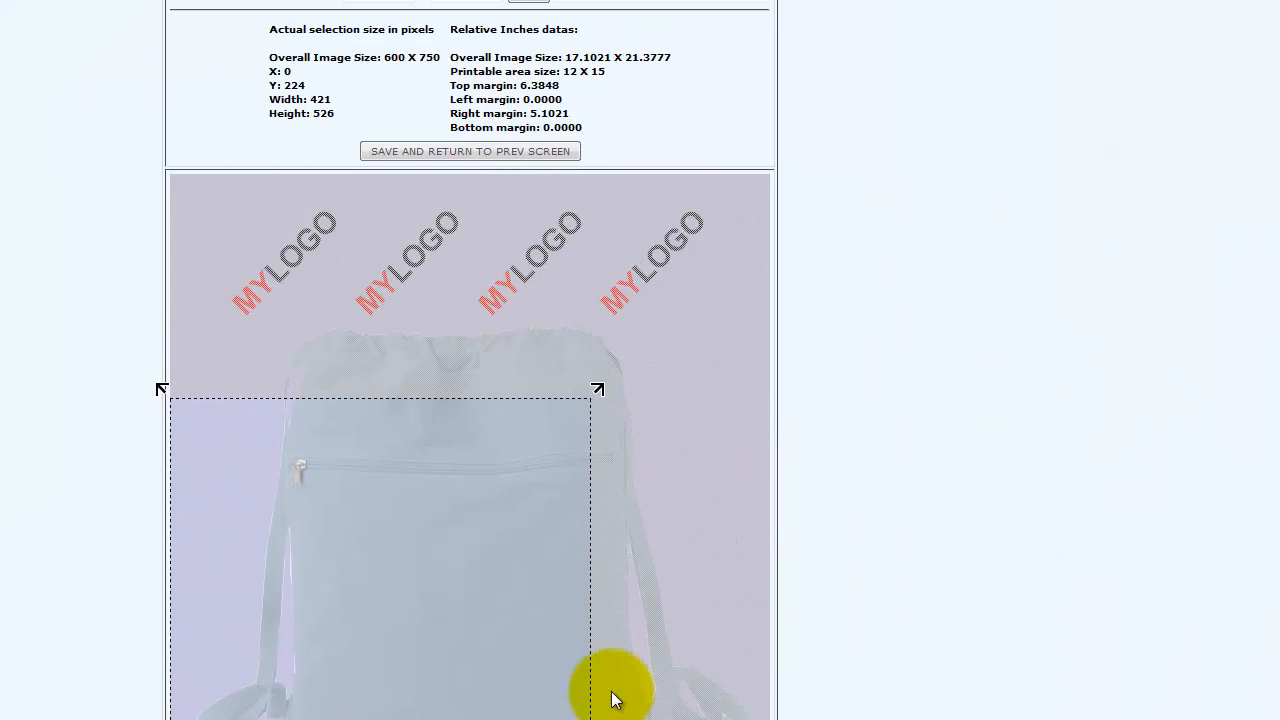
pyautogui.moveTo(161, 719); pyautogui.dragTo(350, 695)
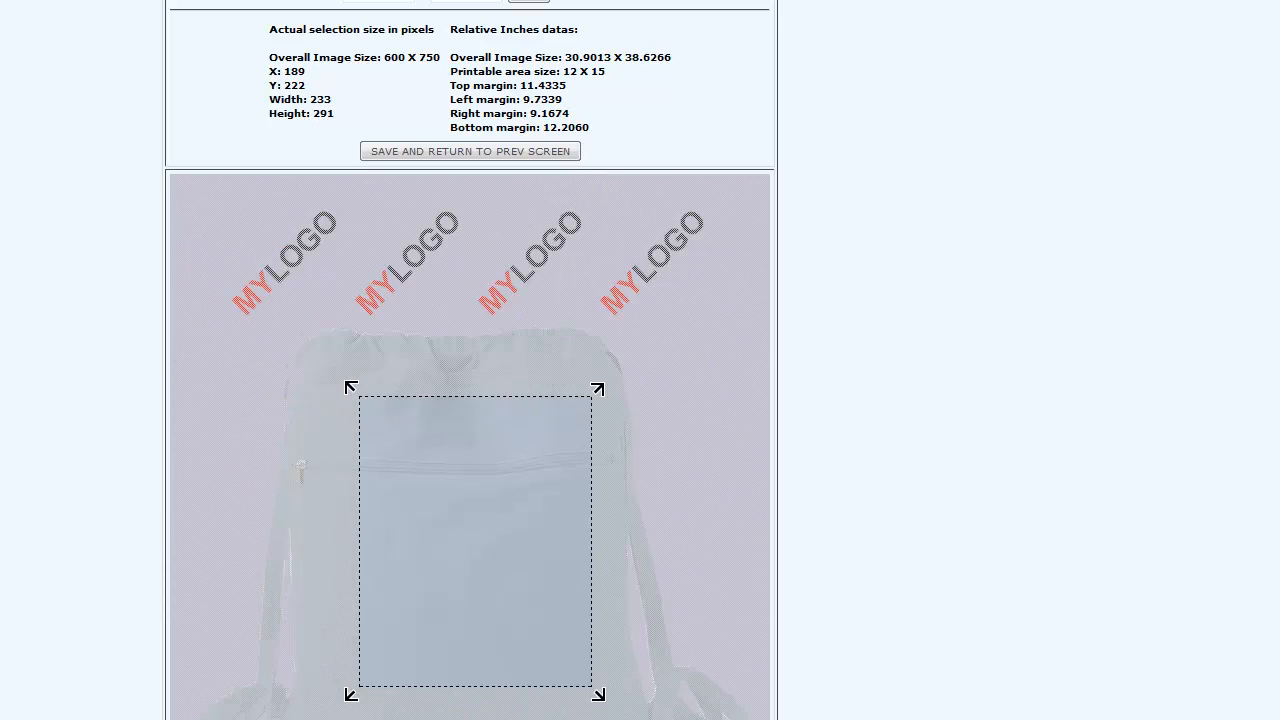
pyautogui.moveTo(600, 388); pyautogui.dragTo(522, 507)
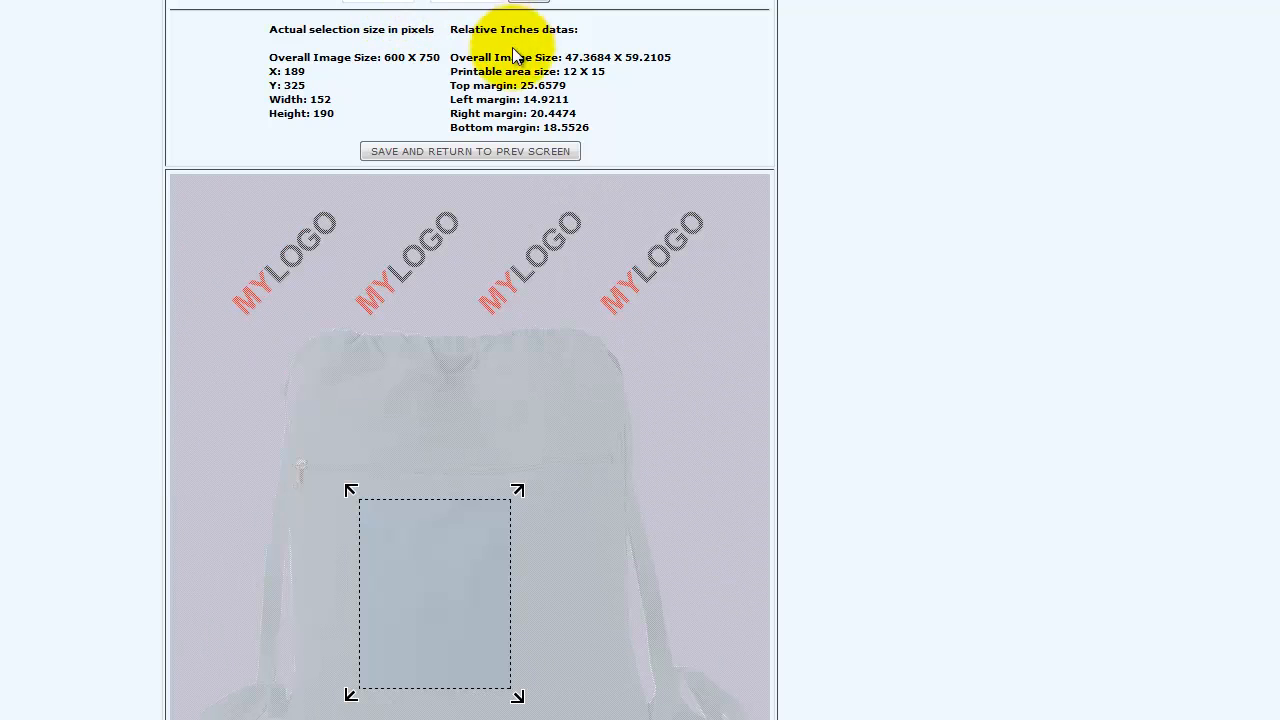
# Try a 6 x 6 in printable area over the backpack's front pocket, and reduce the area size to 5 x 5 in.
pyautogui.click(535, 3)
pyautogui.moveTo(523, 574); pyautogui.dragTo(480, 541)
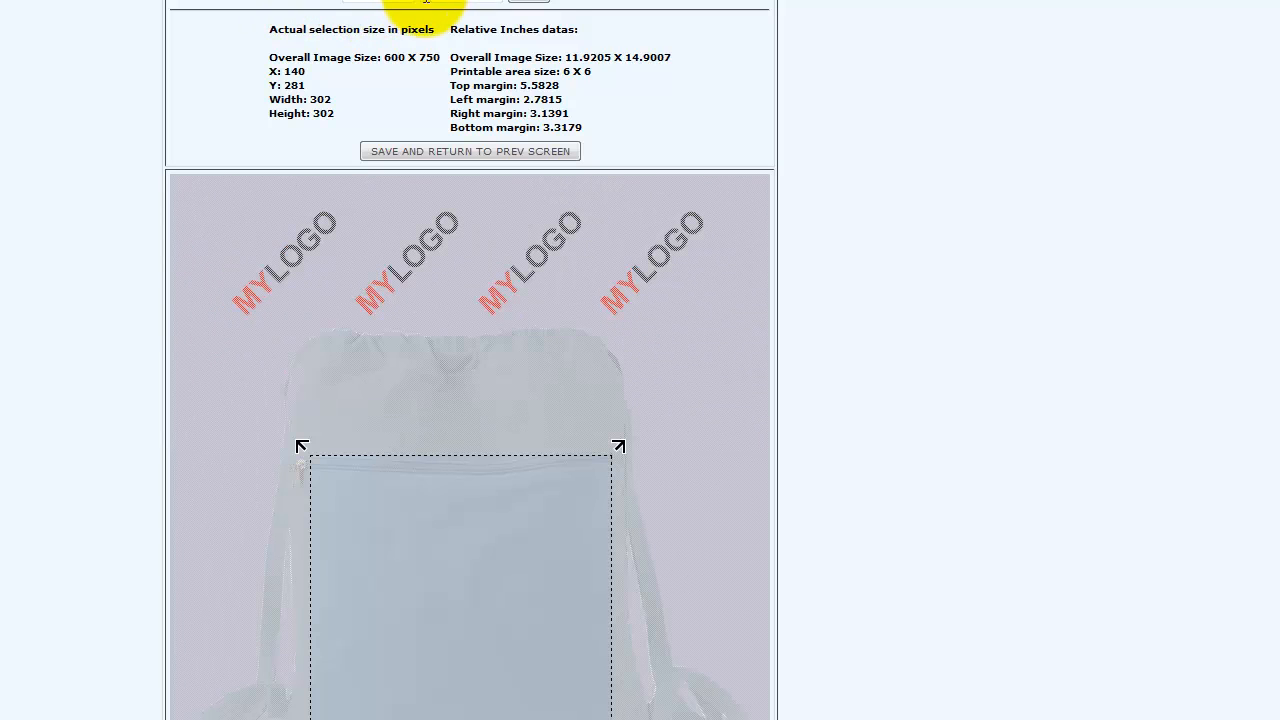
pyautogui.click(538, 2)
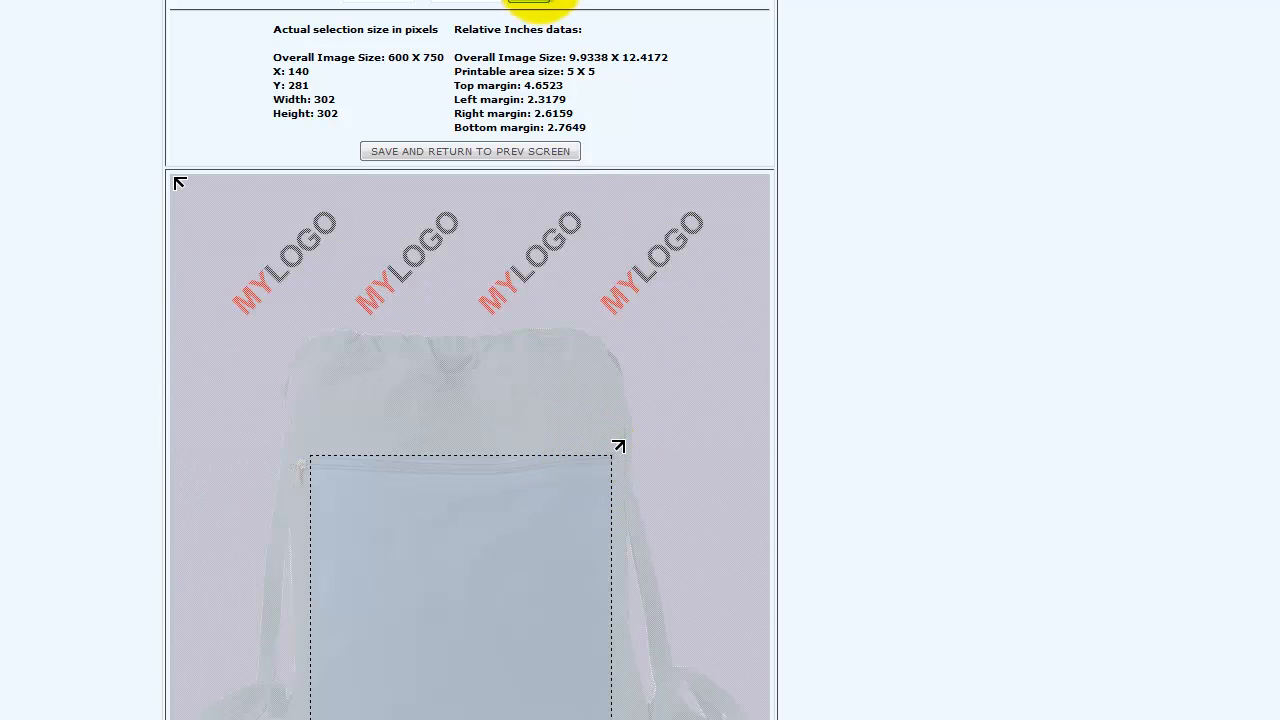
# Shrink the printable area selection to about 241 px square, position it below the backpack's zipper, and save the margins.
pyautogui.moveTo(615, 445); pyautogui.dragTo(553, 514)
pyautogui.moveTo(449, 580); pyautogui.dragTo(478, 556)
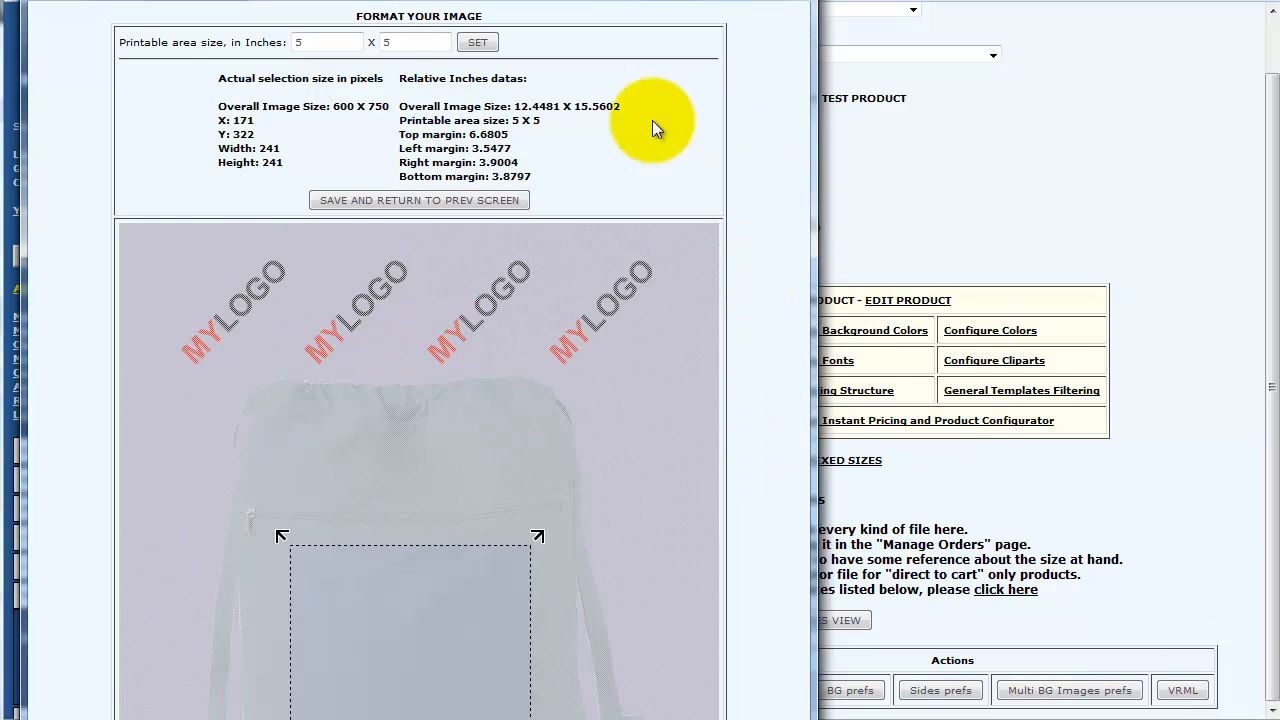
pyautogui.click(445, 203)
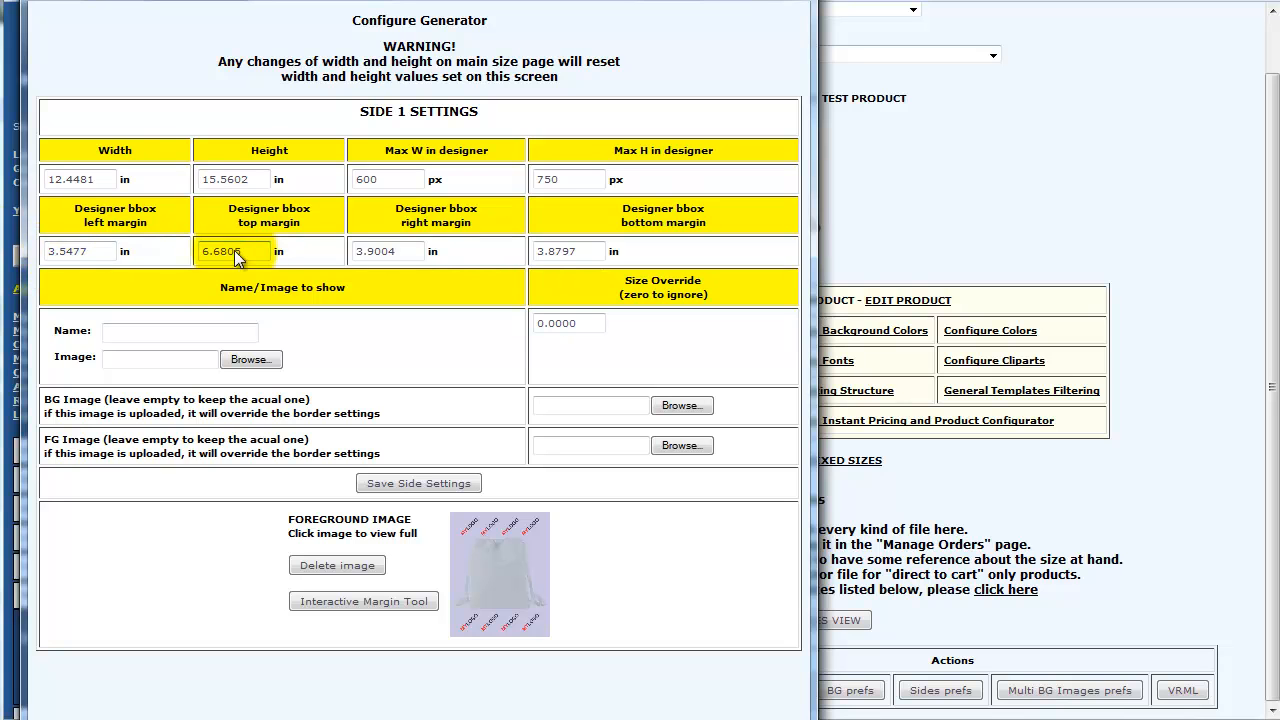
# Review the side 1 designer bbox margins filled in by the margin tool, and return to the fixed sizes page.
pyautogui.moveTo(83, 250); pyautogui.dragTo(46, 251)
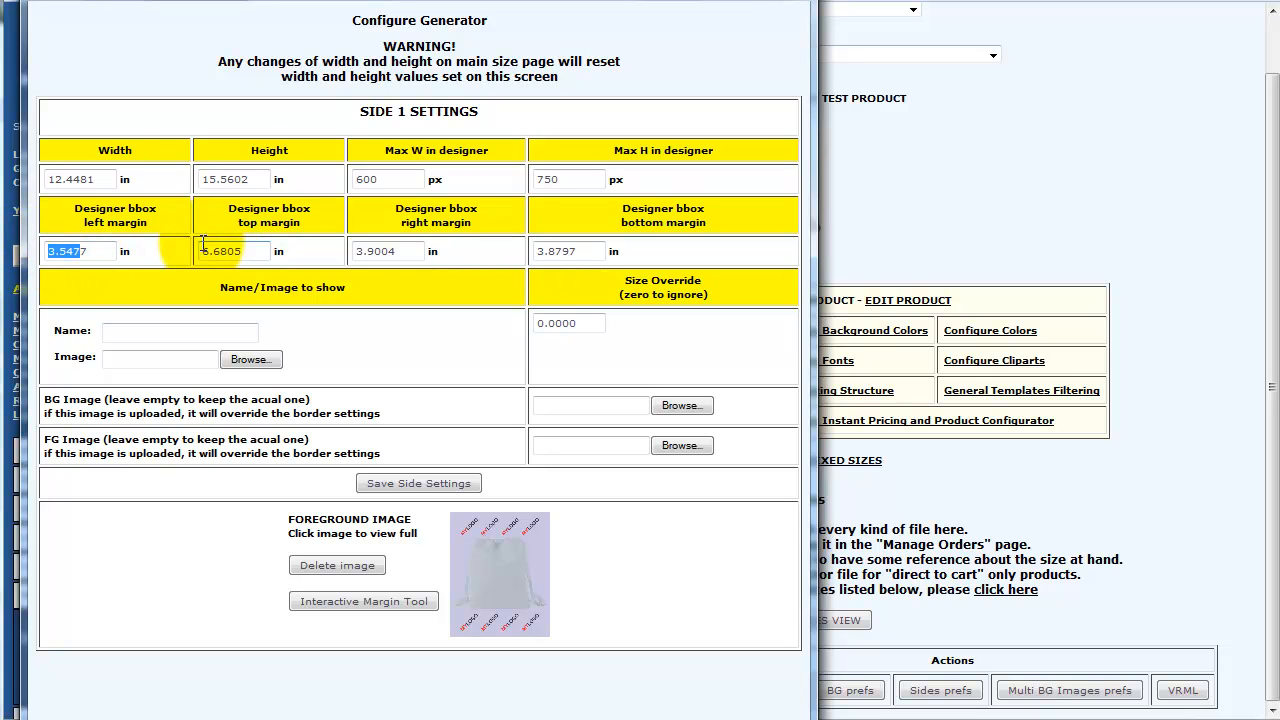
pyautogui.moveTo(420, 251); pyautogui.dragTo(345, 251)
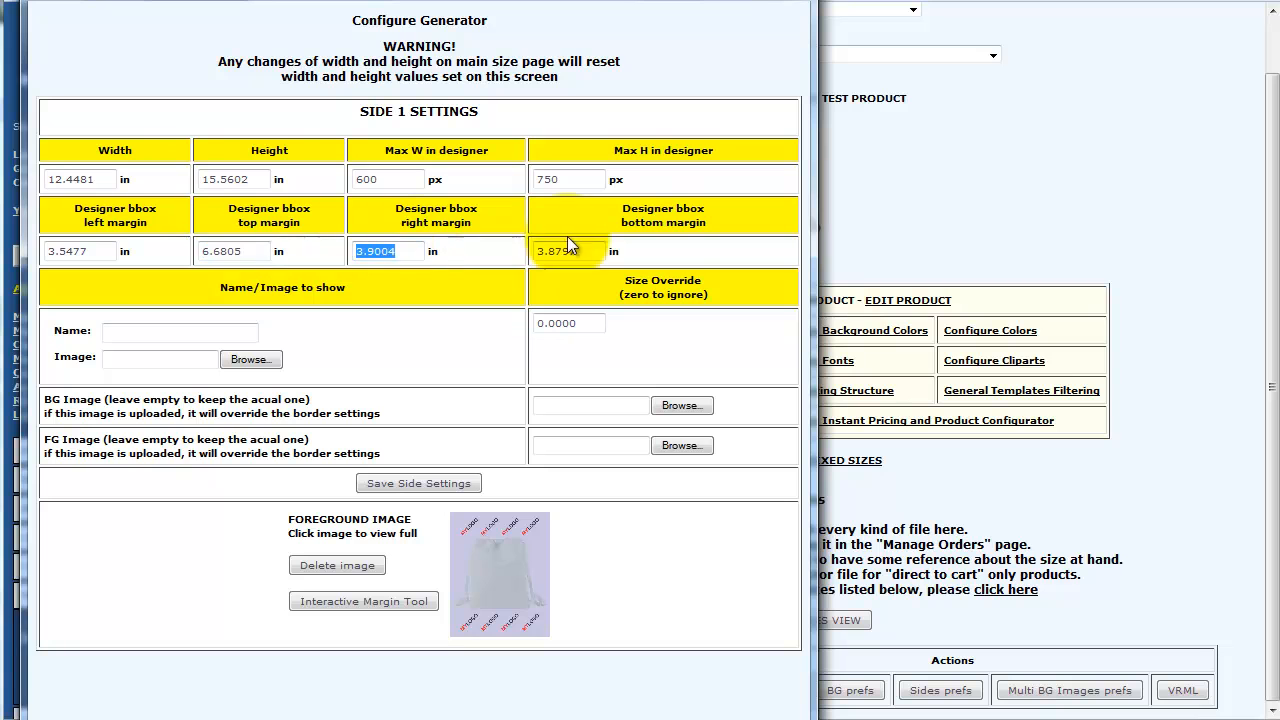
pyautogui.moveTo(115, 251); pyautogui.dragTo(3, 247)
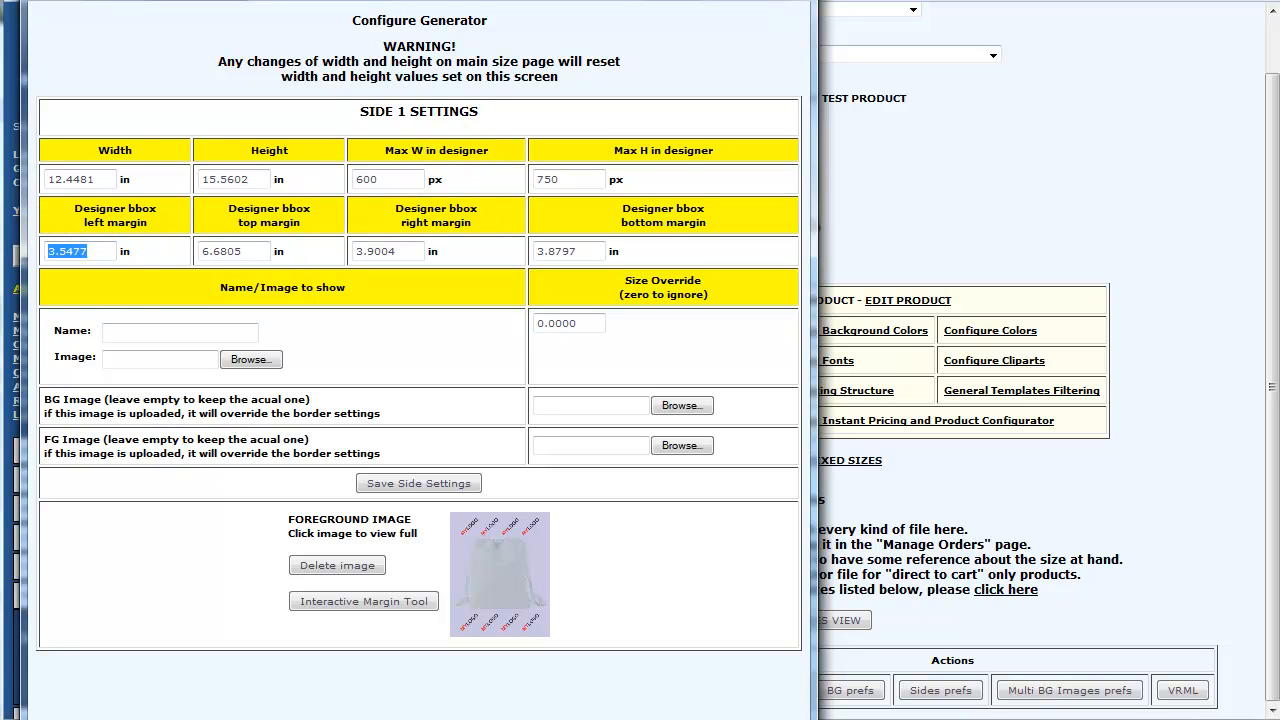
pyautogui.click(1128, 543)
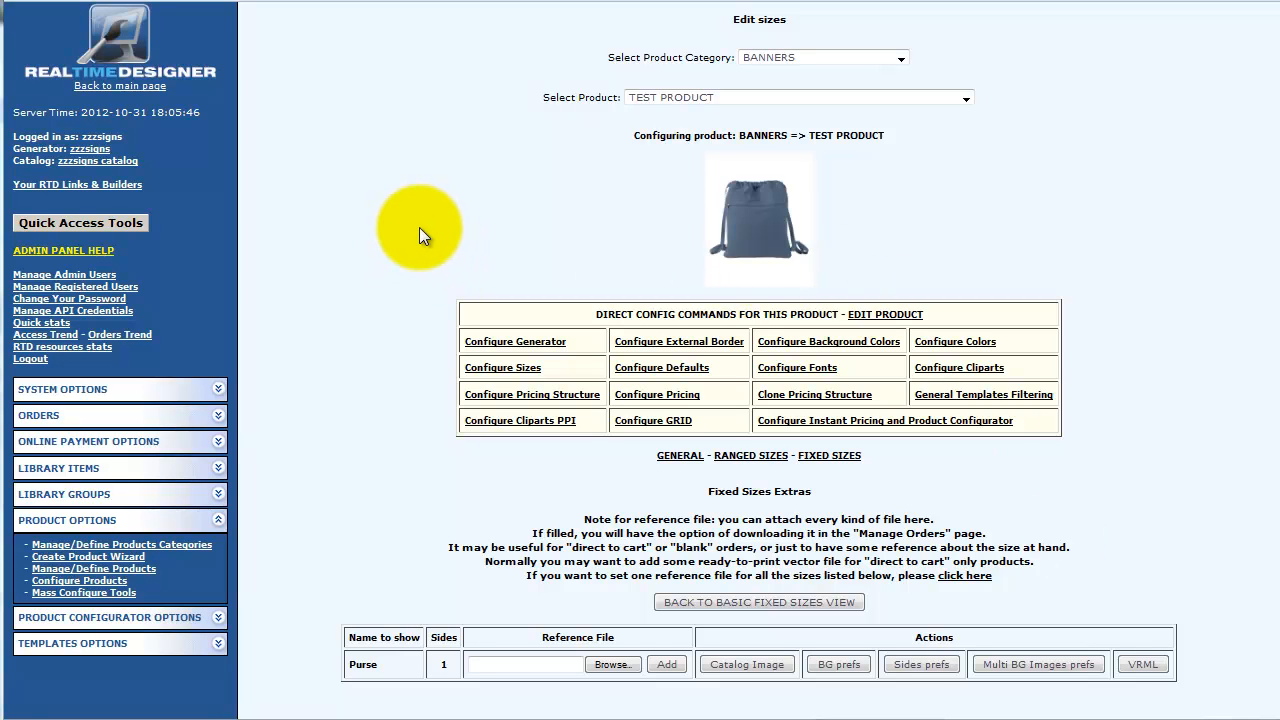
# Open the generator's designer page and try blue, orange, yellow and tan background colors on the backpack, ending with tan.
pyautogui.click(97, 150)
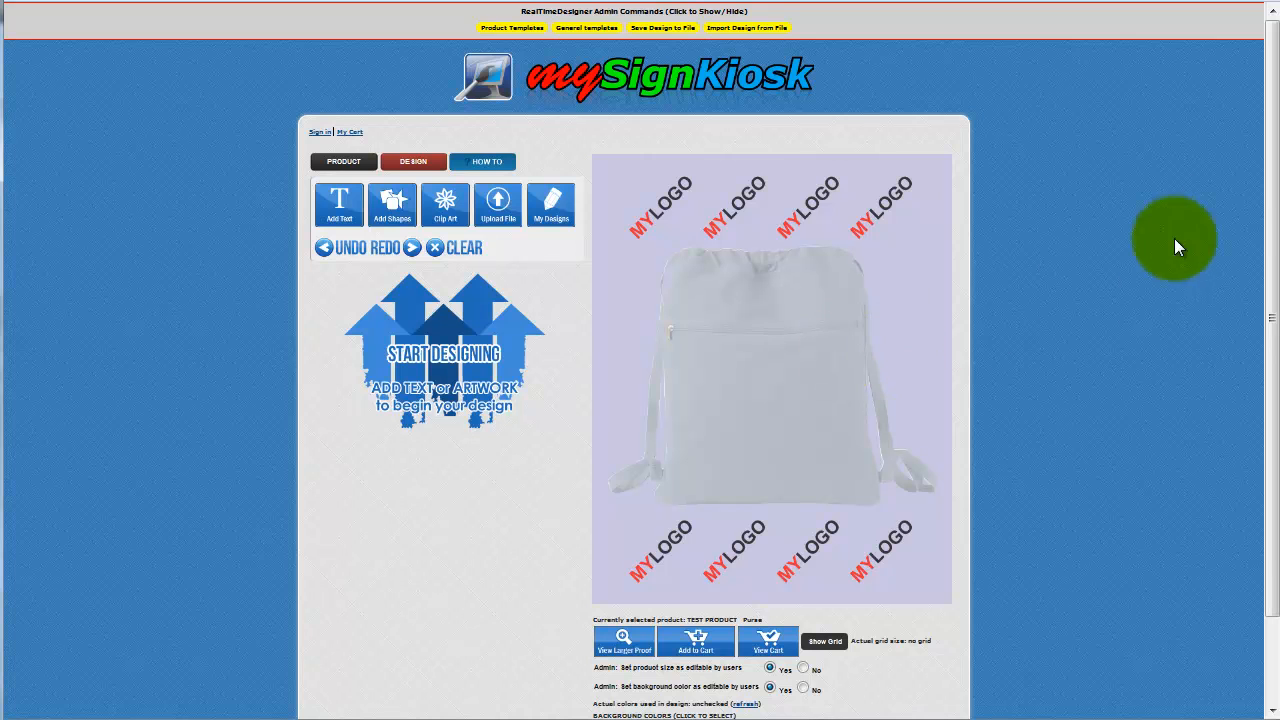
pyautogui.moveTo(1274, 192); pyautogui.dragTo(1276, 260)
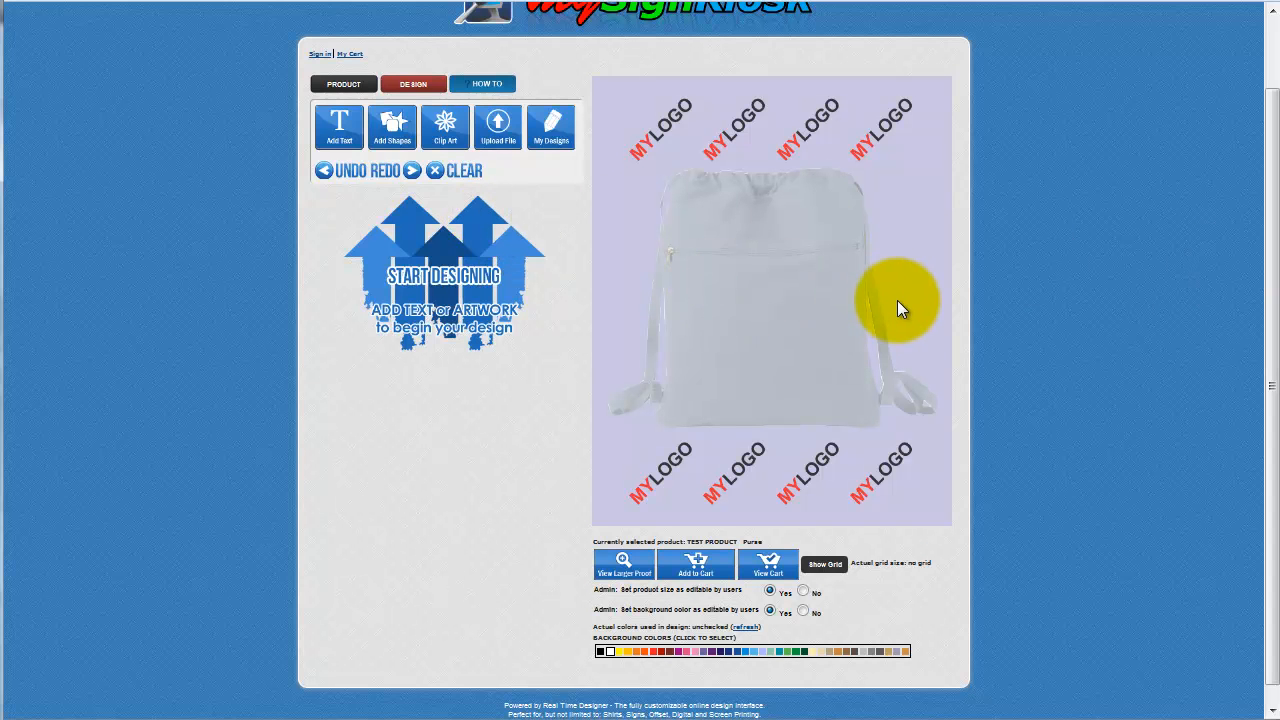
pyautogui.click(745, 655)
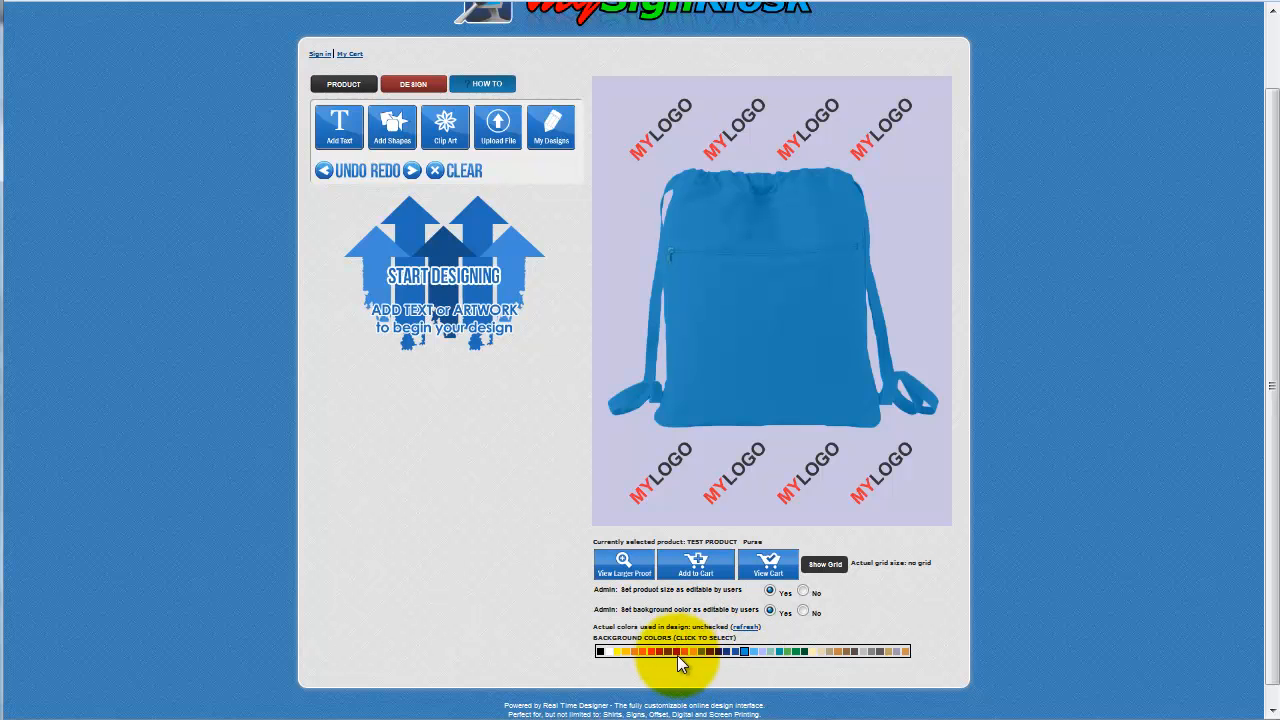
pyautogui.click(649, 655)
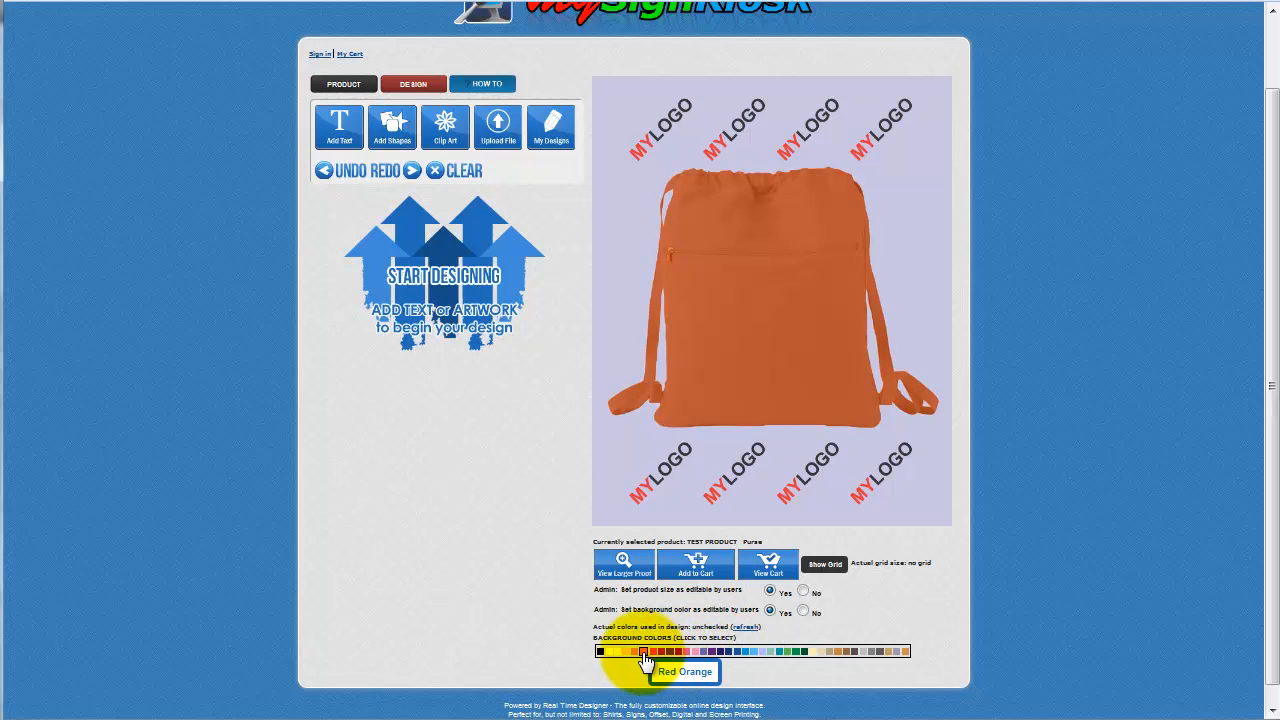
pyautogui.click(618, 654)
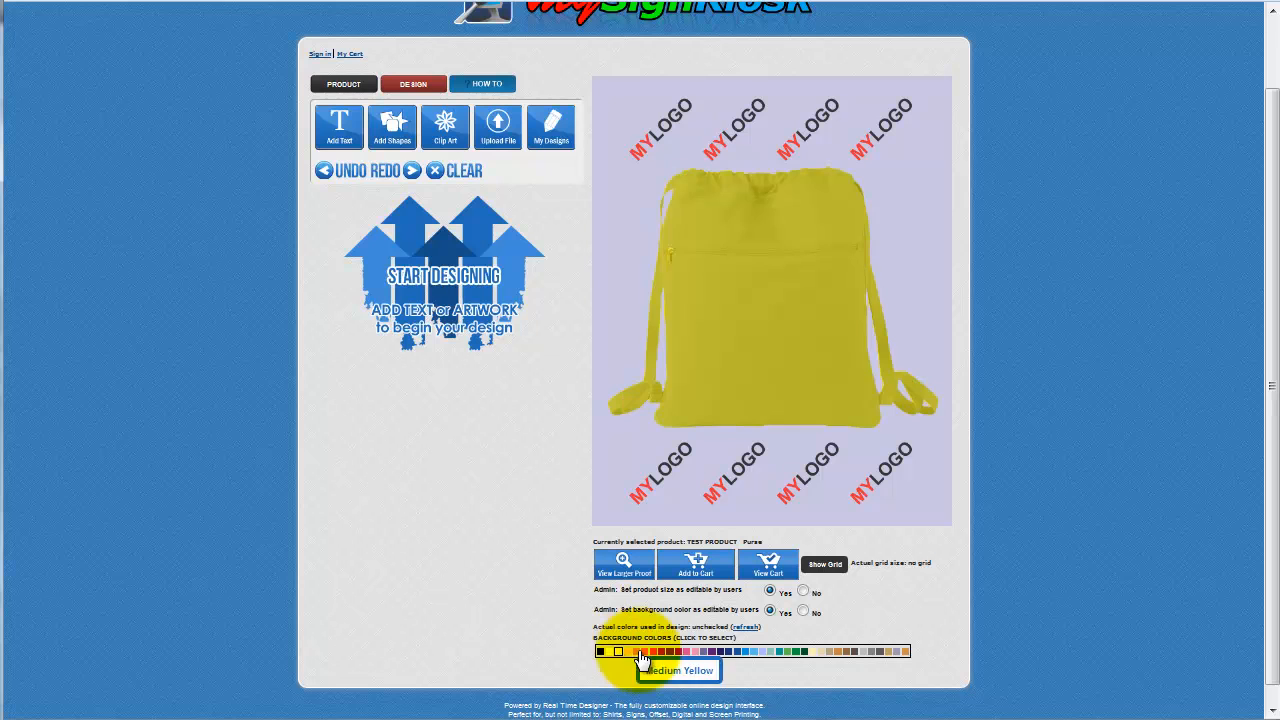
pyautogui.click(837, 652)
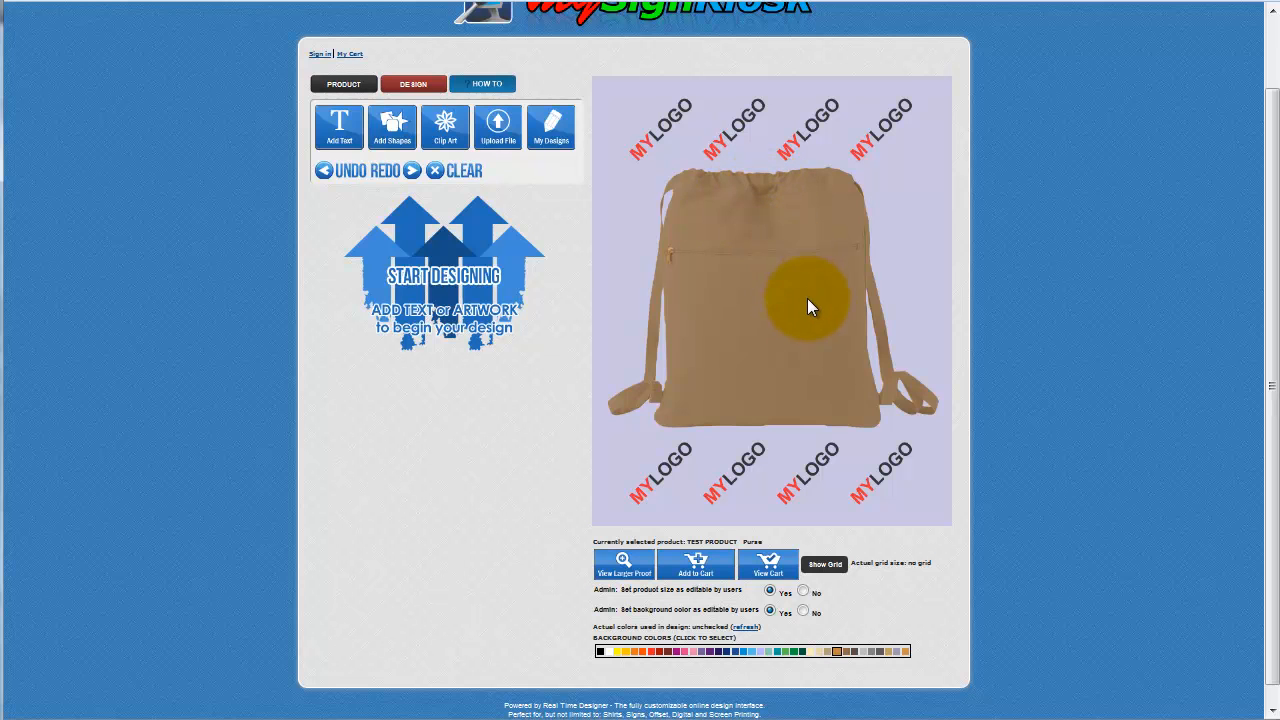
# Add the text "Text Line 1" to the design and place it on the backpack's front pocket.
pyautogui.click(388, 143)
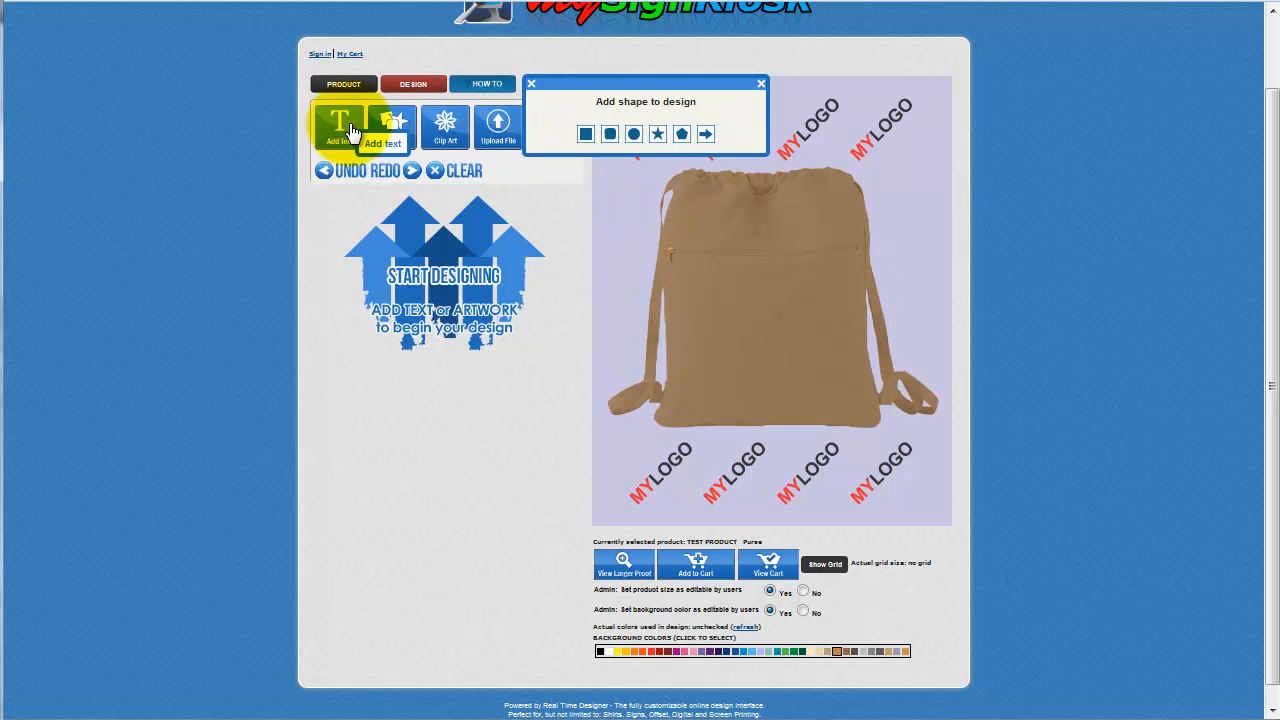
pyautogui.click(350, 130)
pyautogui.moveTo(775, 338); pyautogui.dragTo(780, 307)
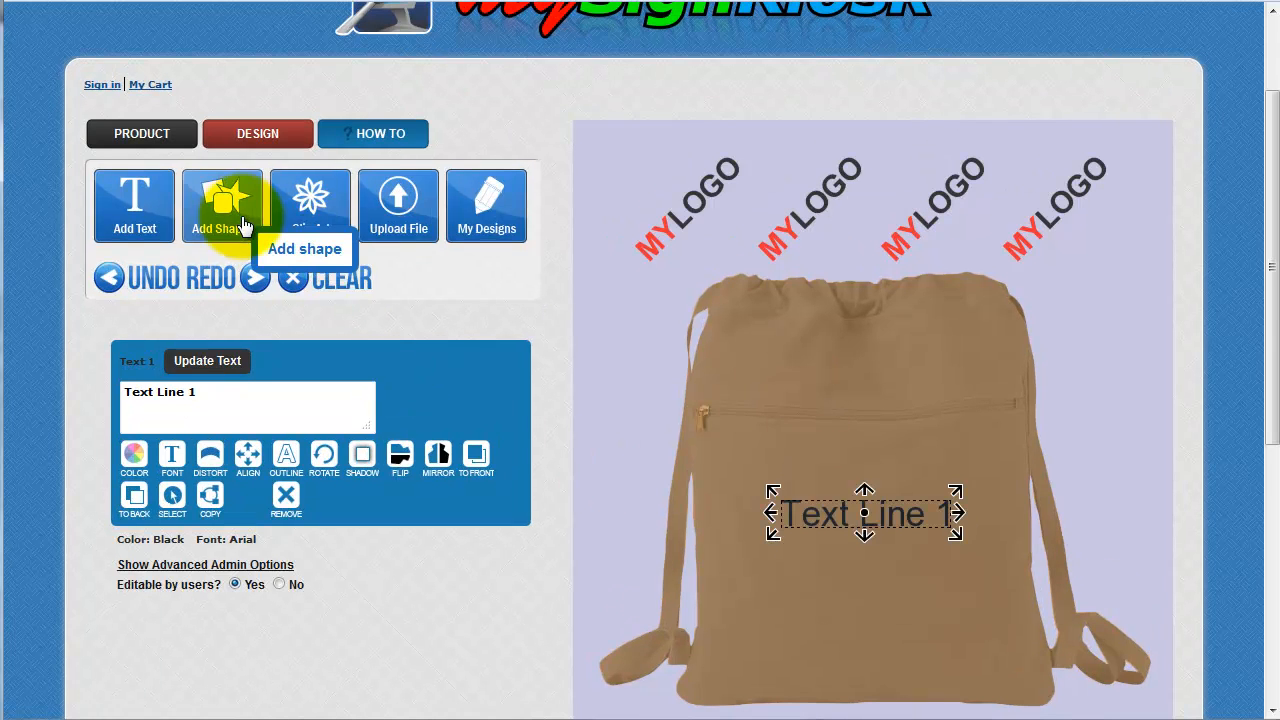
# Add the fire clipart to the design and enlarge it past the edges of the backpack's printable area.
pyautogui.click(330, 215)
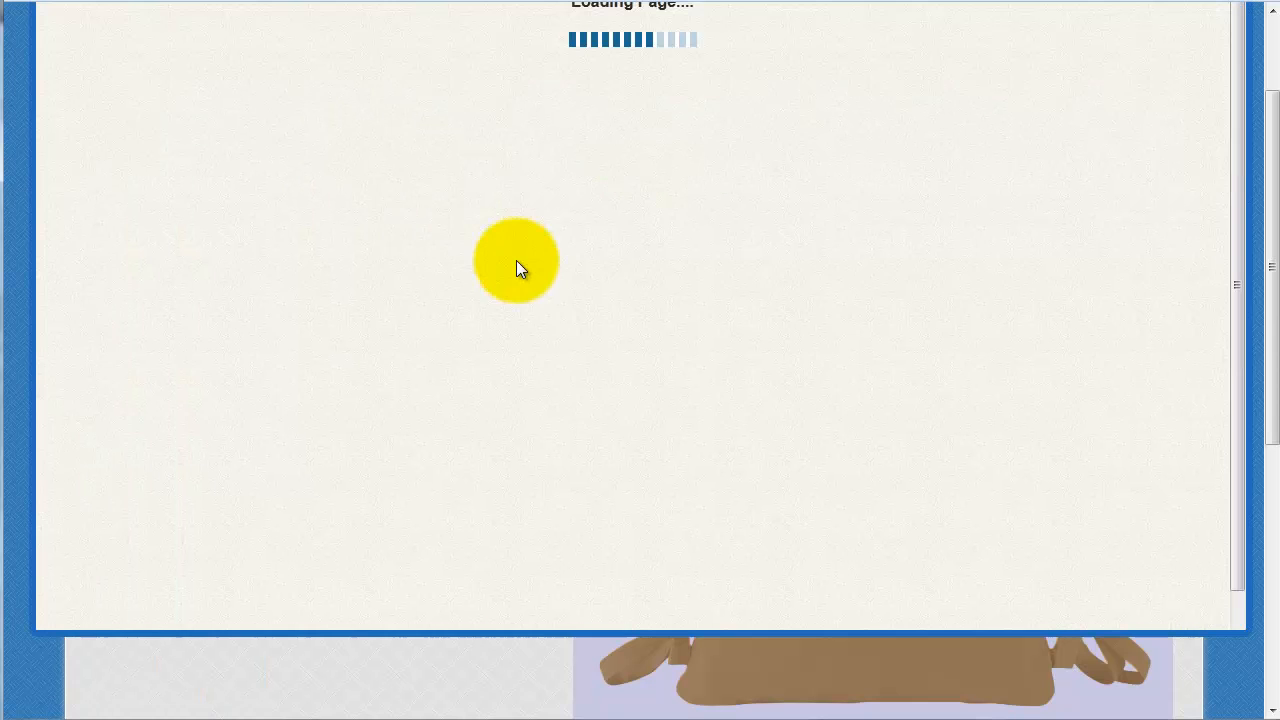
pyautogui.click(435, 282)
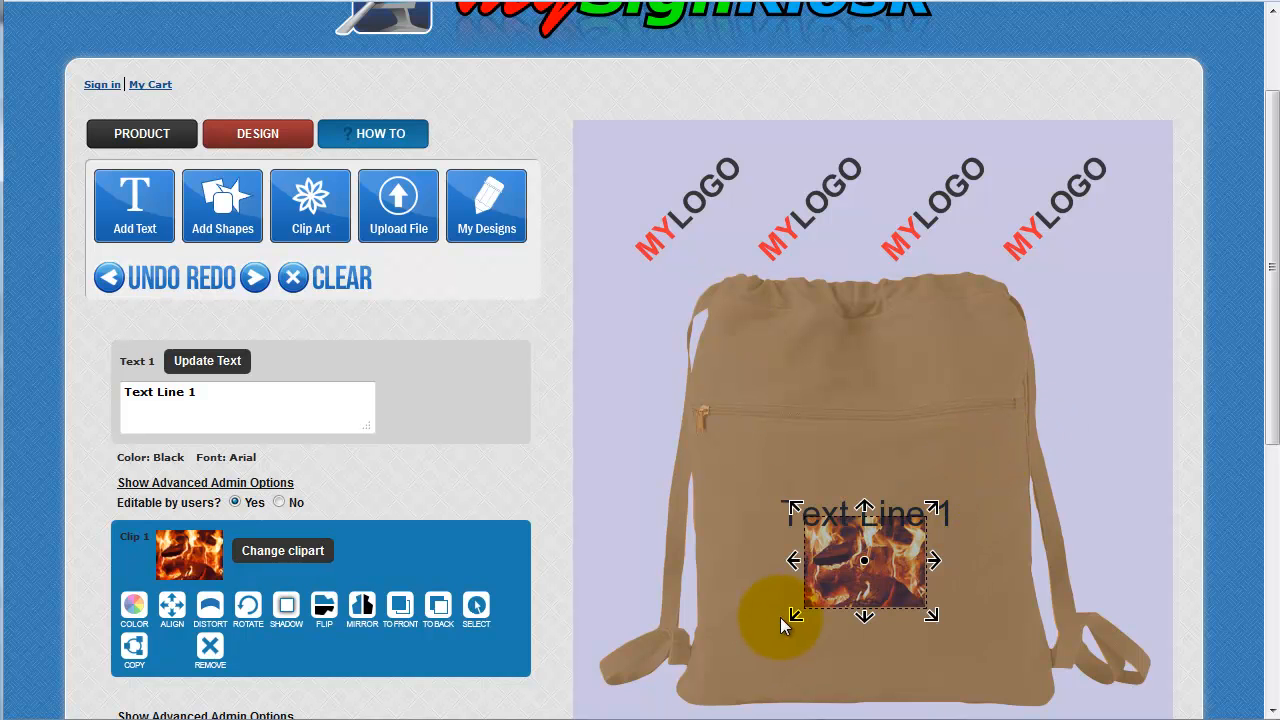
pyautogui.moveTo(795, 613); pyautogui.dragTo(683, 672)
pyautogui.moveTo(934, 509); pyautogui.dragTo(1013, 457)
pyautogui.moveTo(853, 543); pyautogui.dragTo(858, 597)
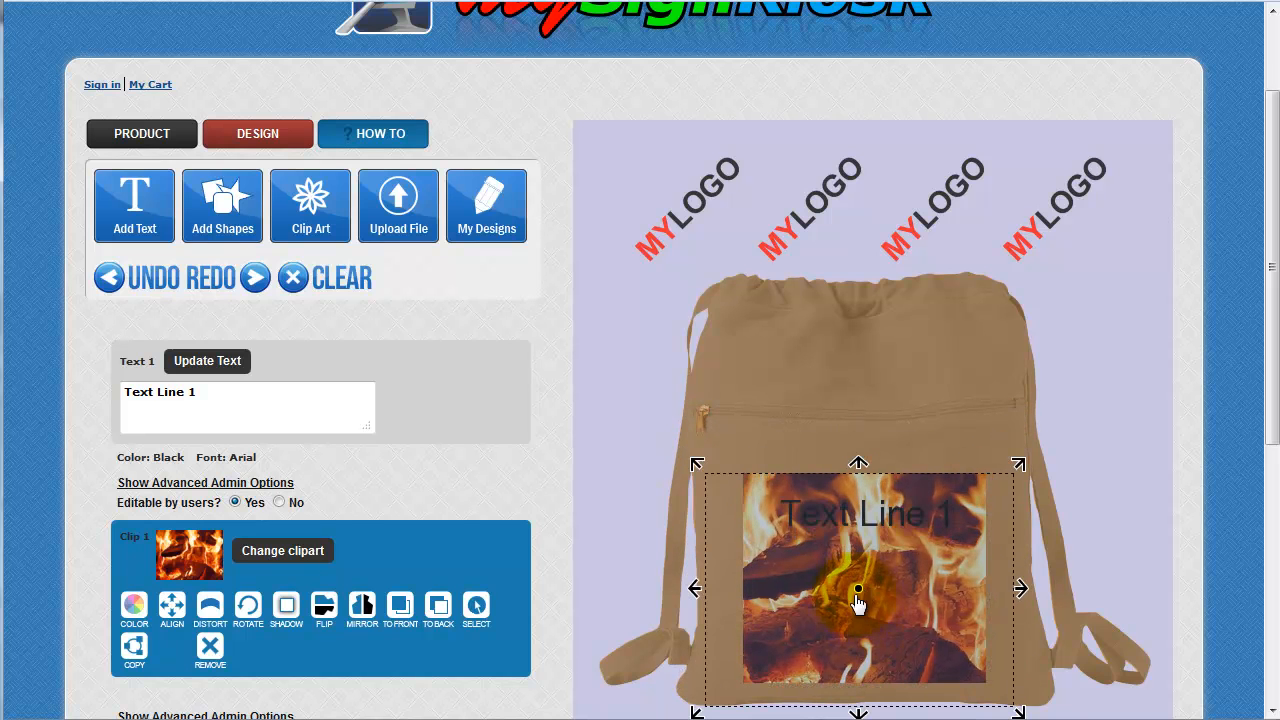
pyautogui.moveTo(695, 463); pyautogui.dragTo(645, 427)
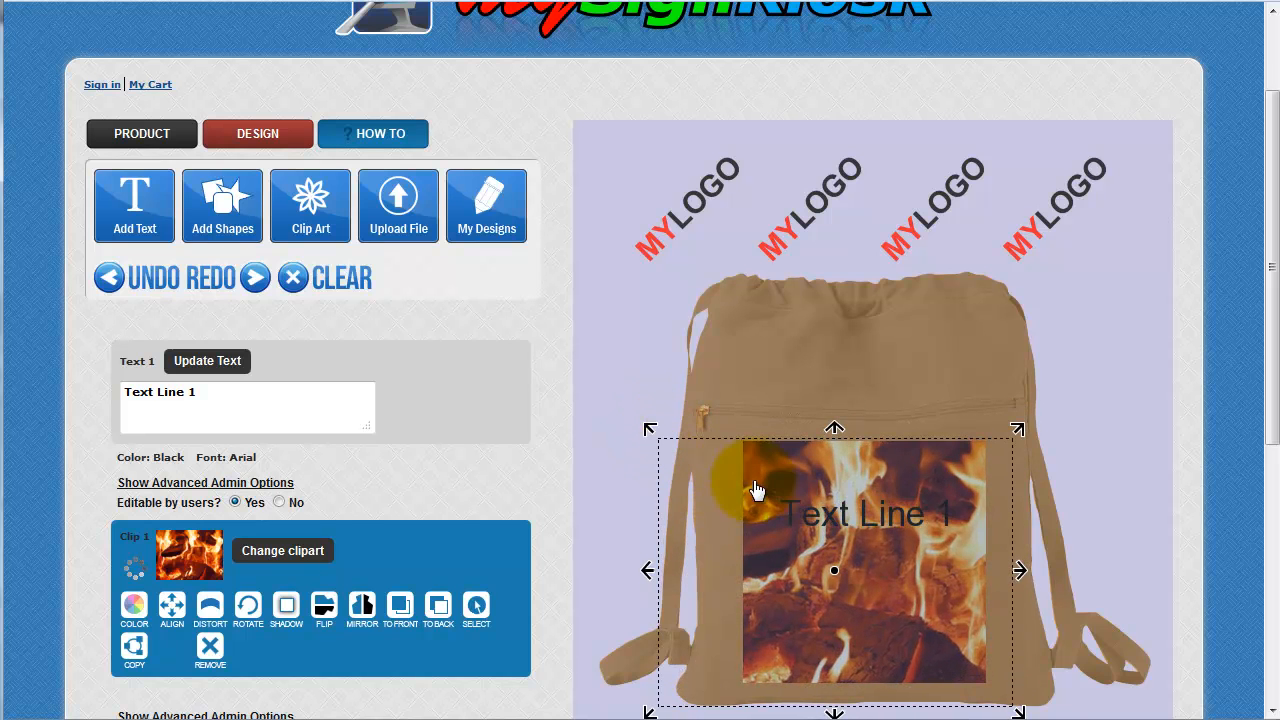